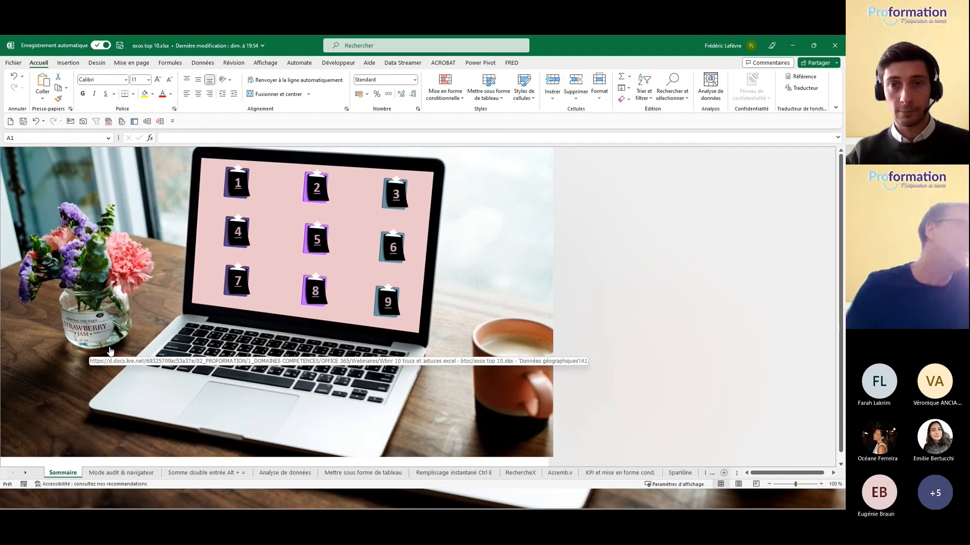
# Step: Open exercise 1's commissions sheet and inspect G4's amount-paid formula without changing it
pyautogui.click(237, 185)
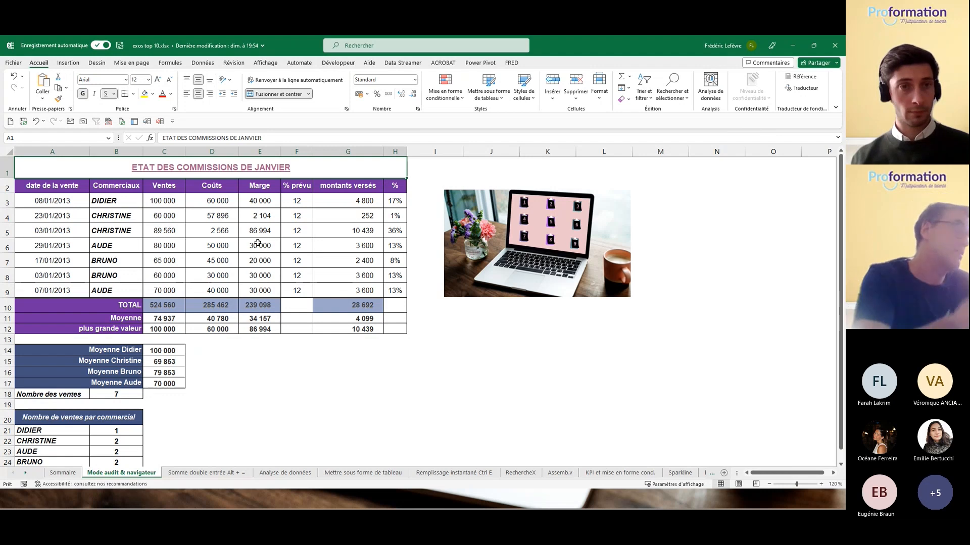
pyautogui.click(370, 236)
pyautogui.click(370, 245)
pyautogui.click(361, 216)
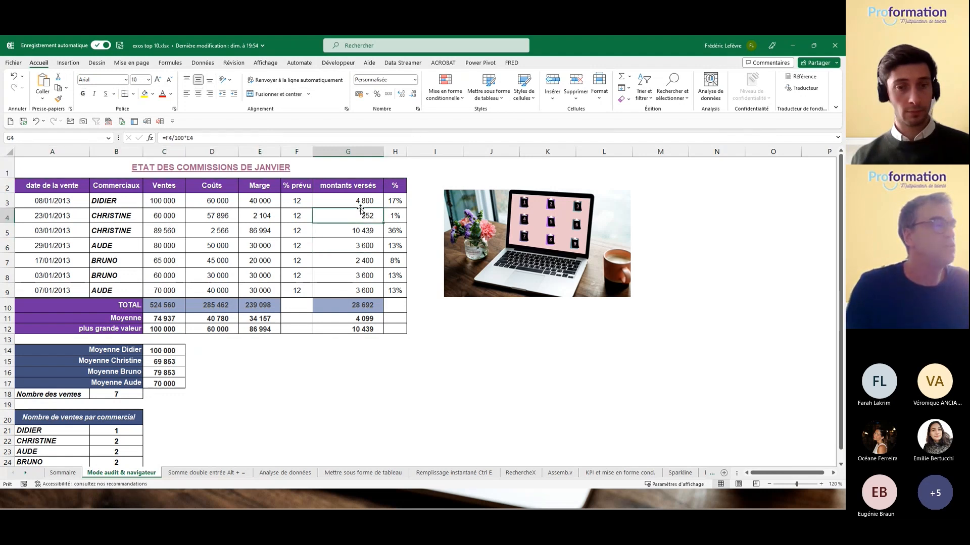
pyautogui.click(205, 142)
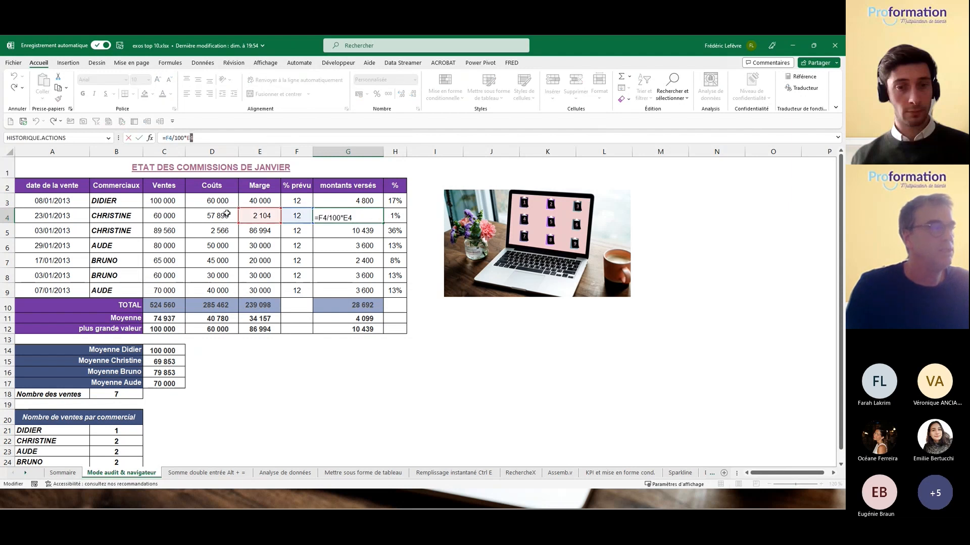
pyautogui.click(261, 245)
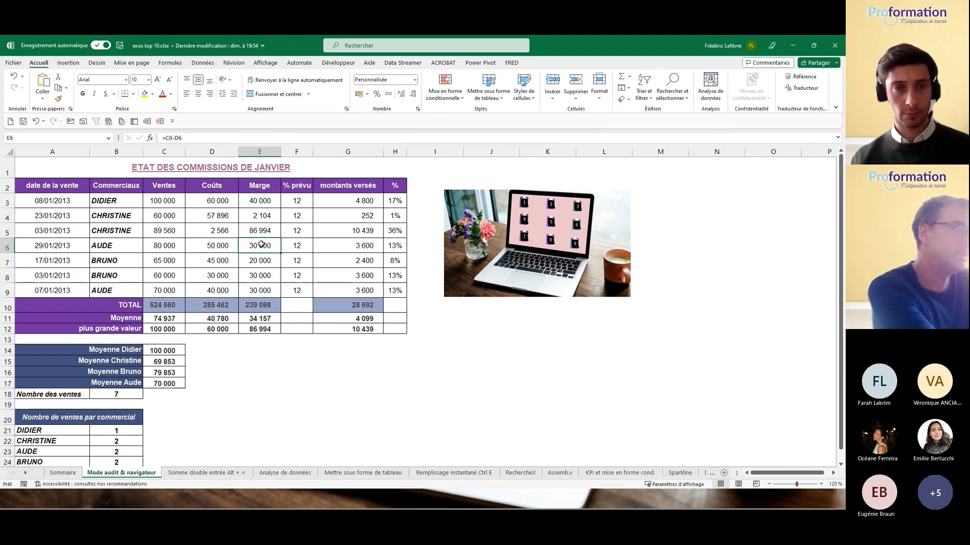
pyautogui.hotkey('ctrl', '`')
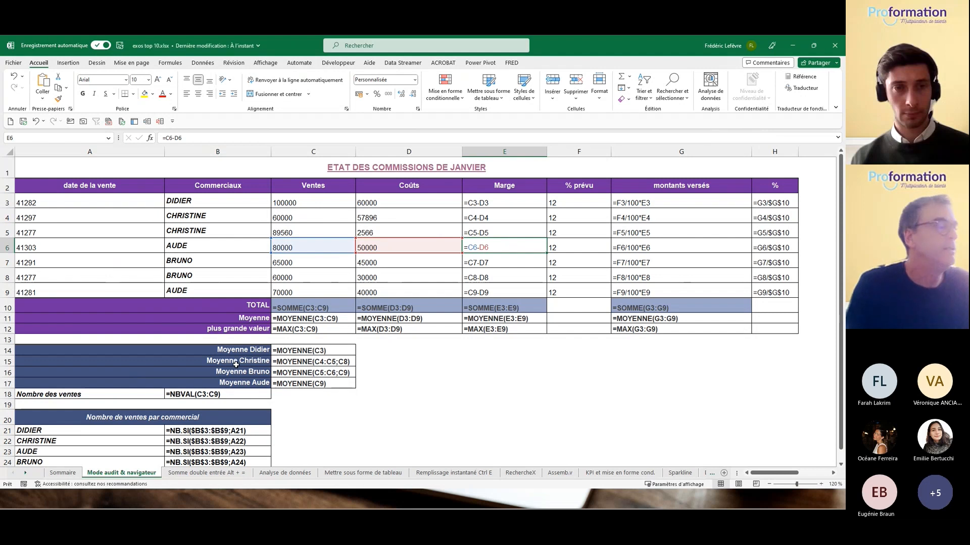
pyautogui.click(393, 305)
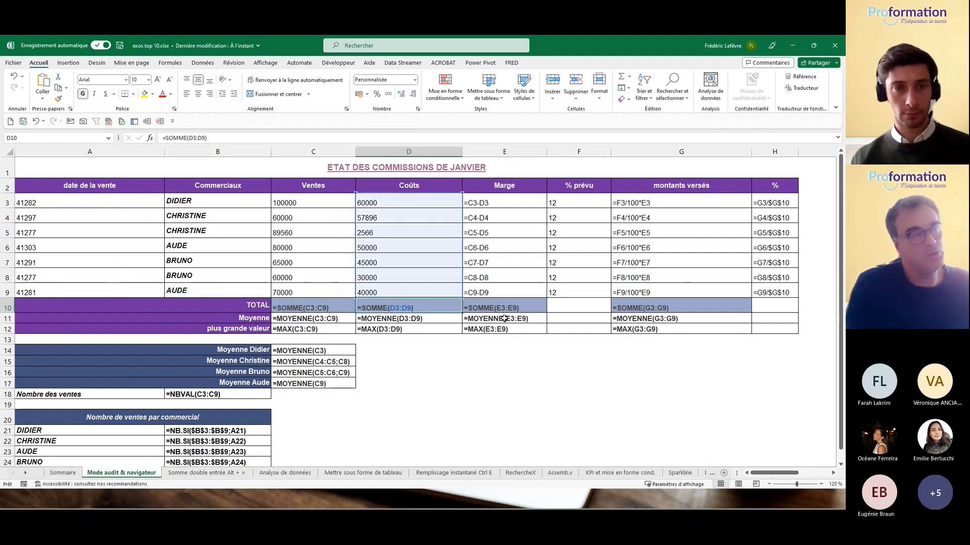
pyautogui.click(644, 202)
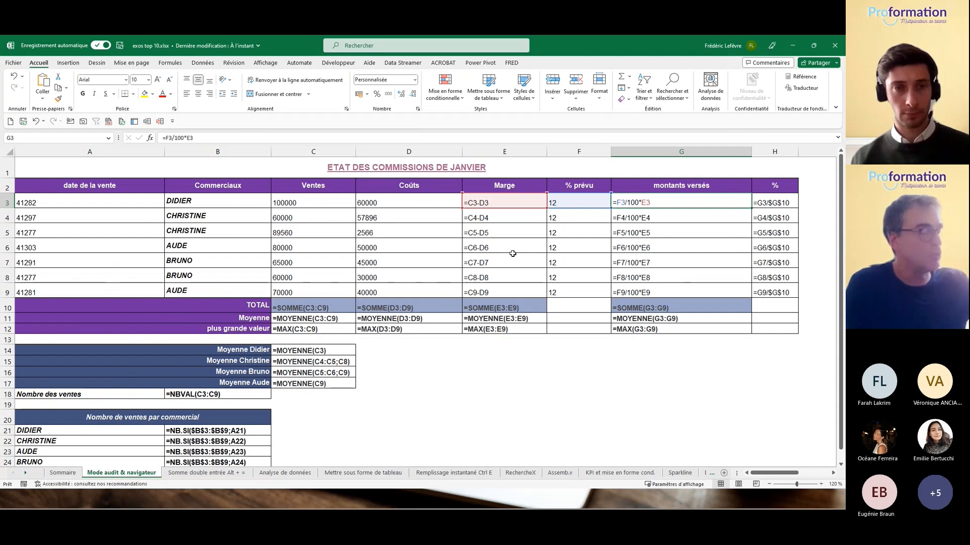
pyautogui.hotkey('ctrl', '`')
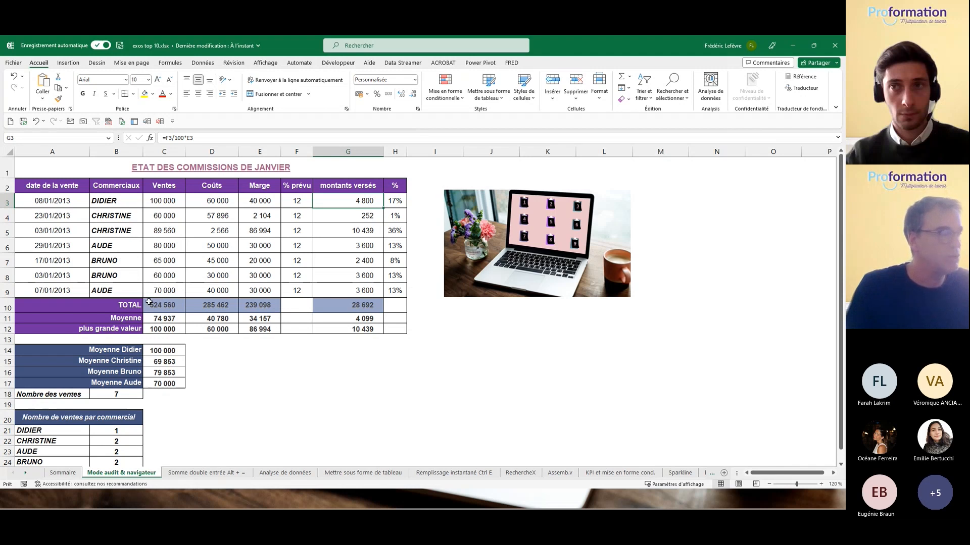
# Step: Jump to the KPI et mise en forme cond. sheet from the sheet-list menu
pyautogui.rightClick(26, 476)
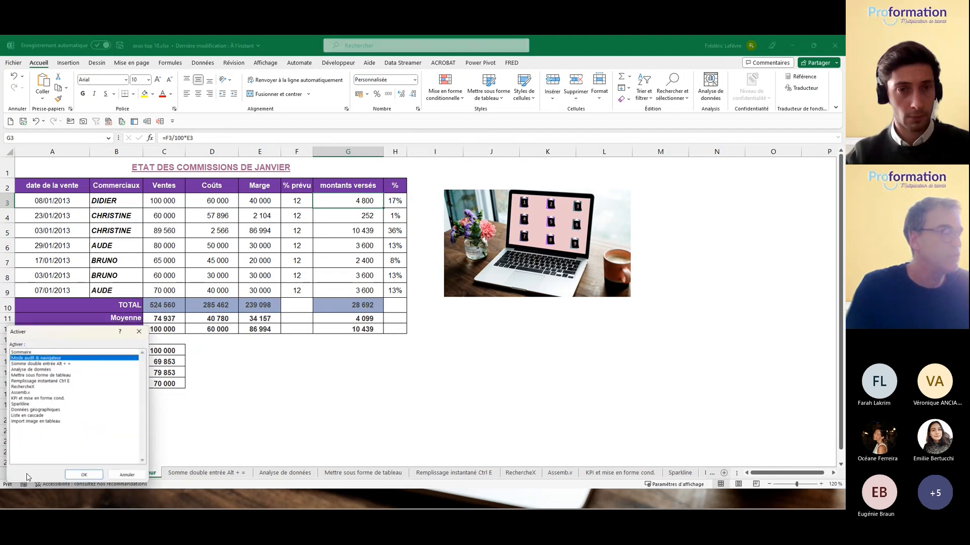
pyautogui.click(22, 399)
pyautogui.doubleClick(22, 398)
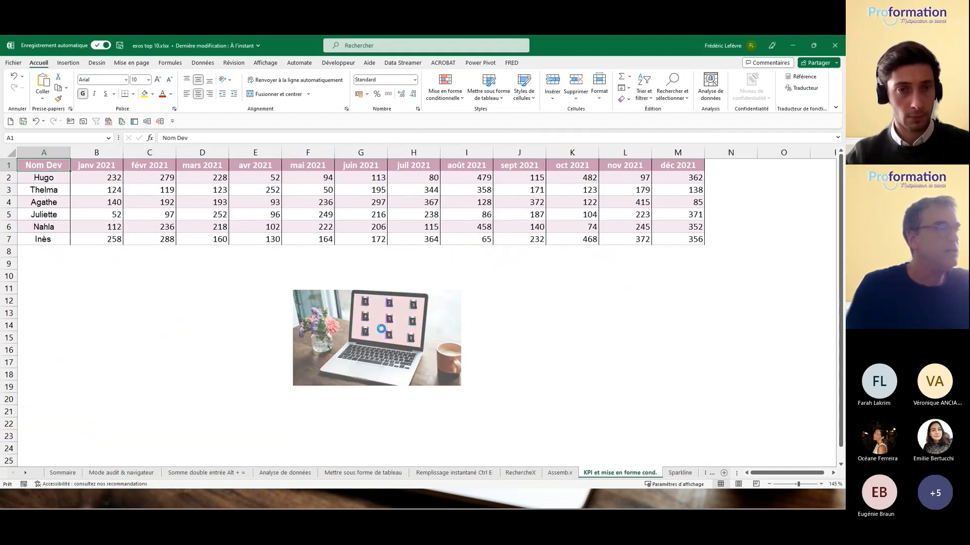
# Step: Return through Sommaire to the Mode audit & navigateur commissions sheet
pyautogui.click(382, 337)
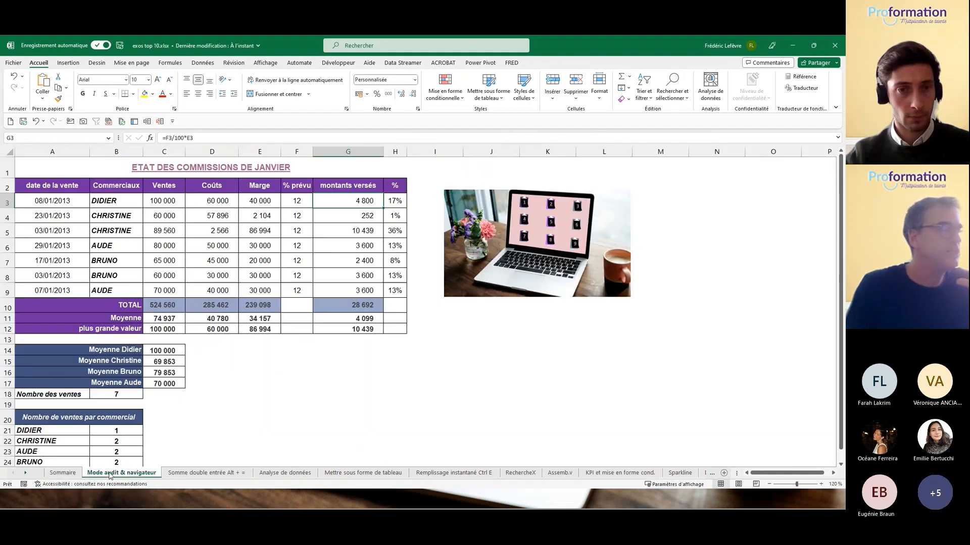
pyautogui.click(110, 473)
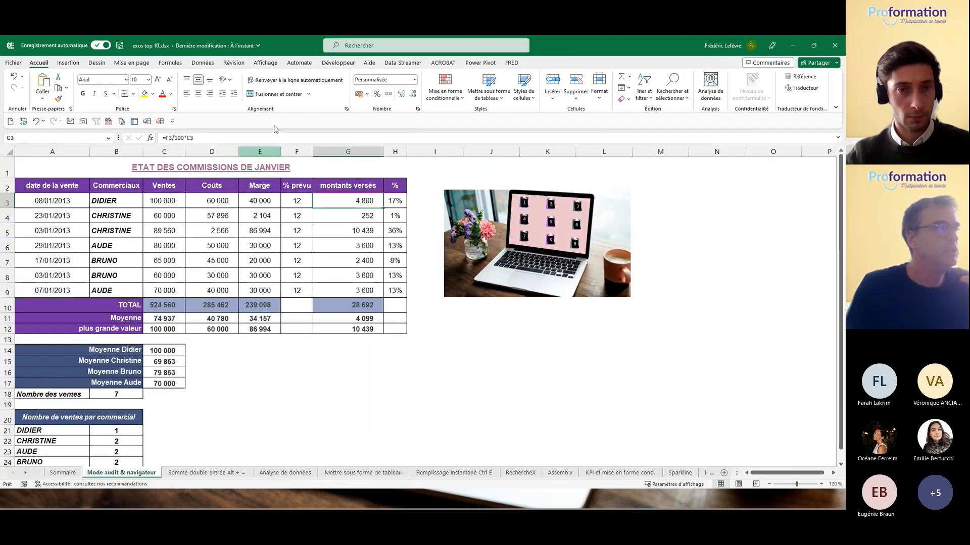
pyautogui.click(265, 64)
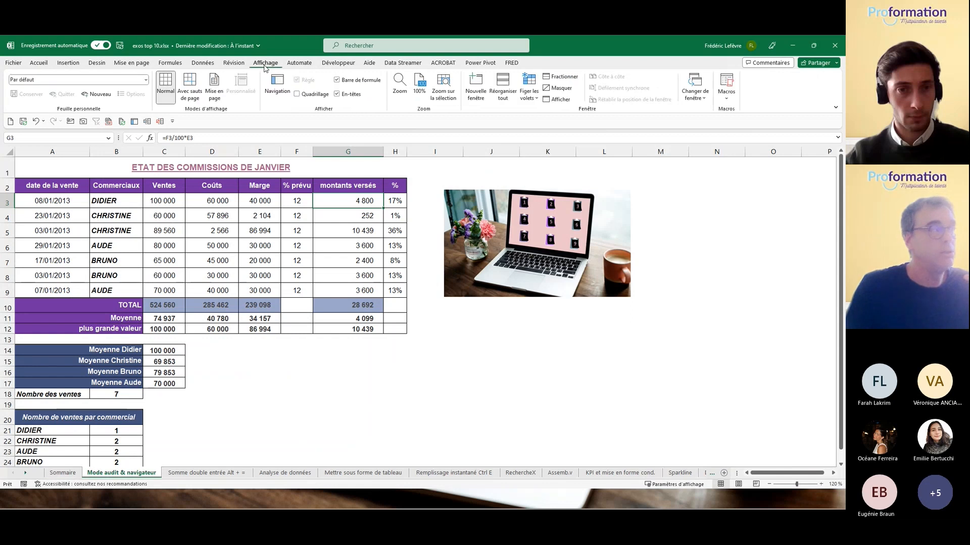
# Step: Use the navigation pane to jump to Analyse de données A1 and back to the laptop picture
pyautogui.click(277, 85)
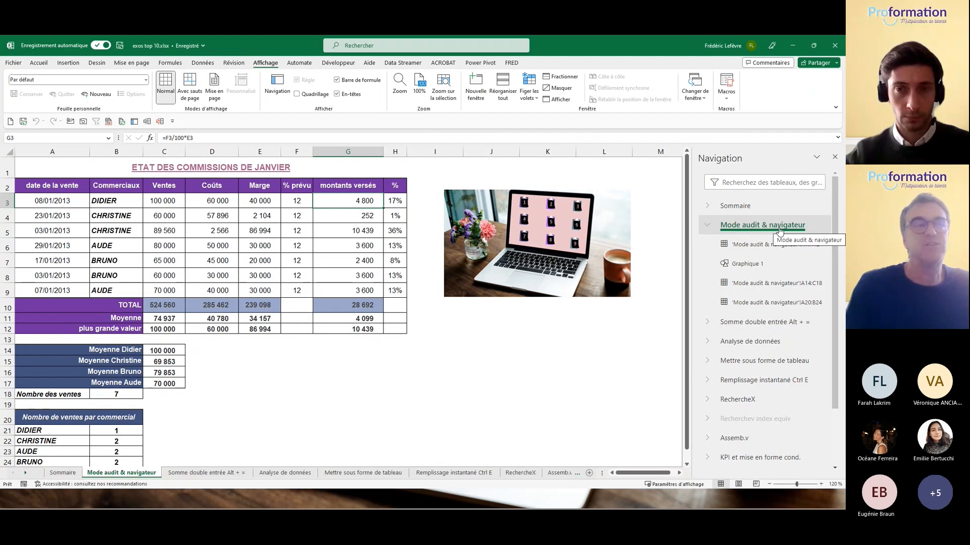
pyautogui.click(752, 264)
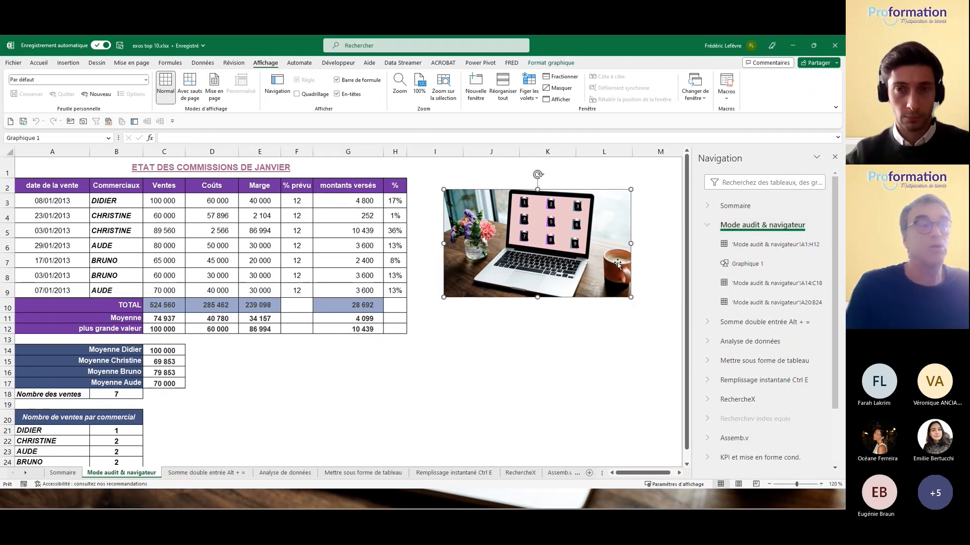
pyautogui.click(707, 343)
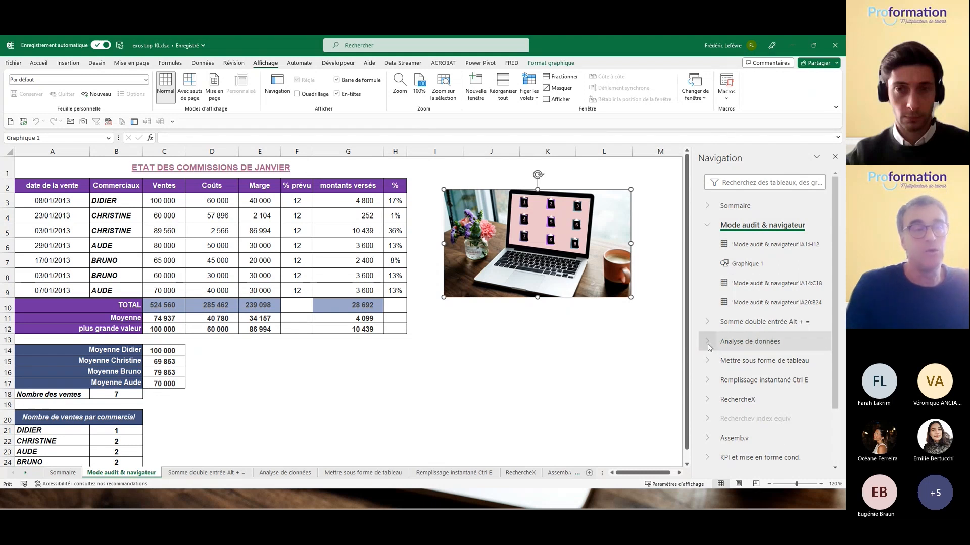
pyautogui.click(740, 362)
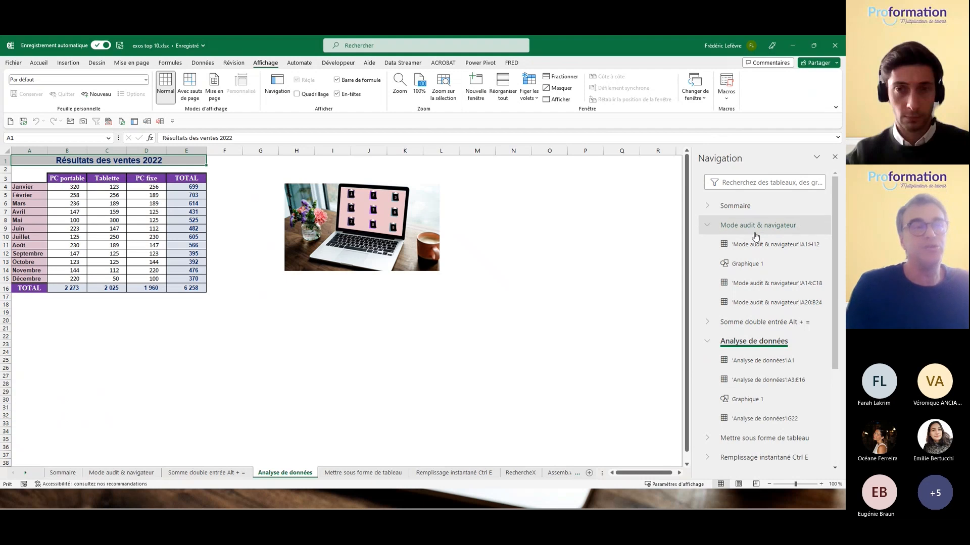
pyautogui.click(746, 265)
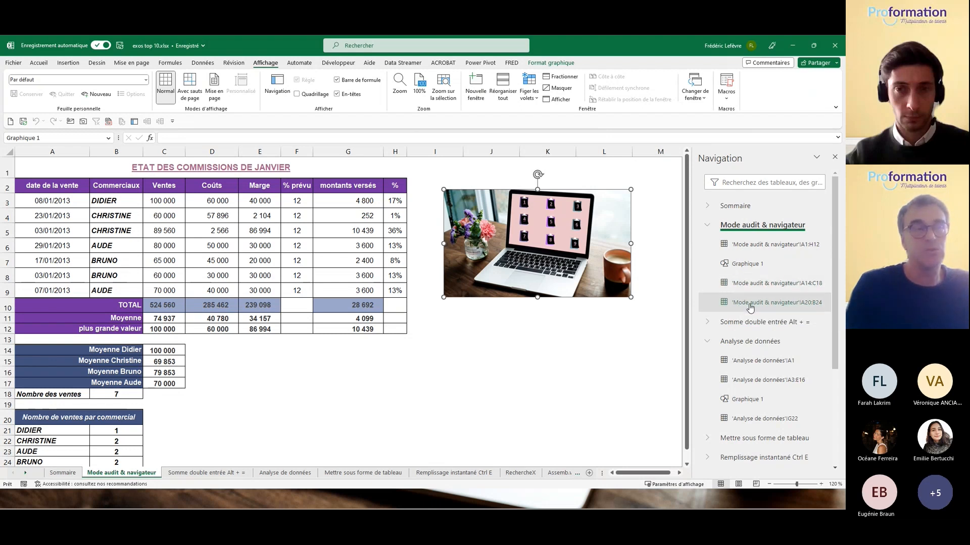
# Step: Select range A1:H12 and search objects for 'gr' in the pane, then close it and return to Sommaire
pyautogui.rightClick(742, 231)
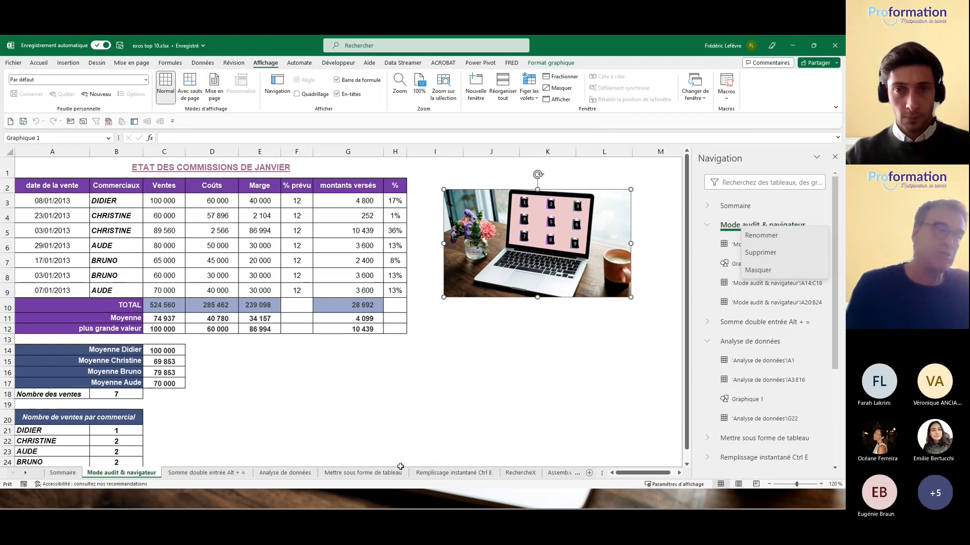
pyautogui.rightClick(382, 477)
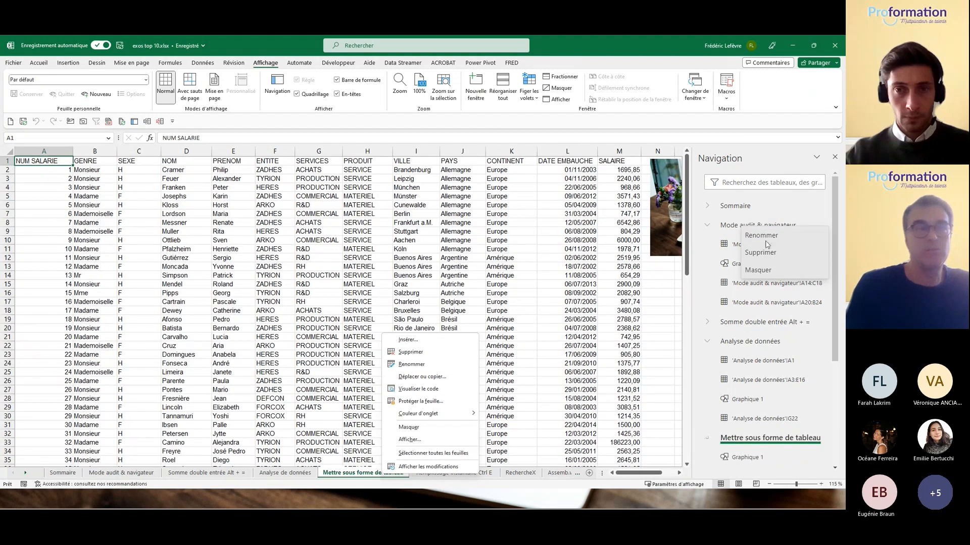
pyautogui.click(728, 252)
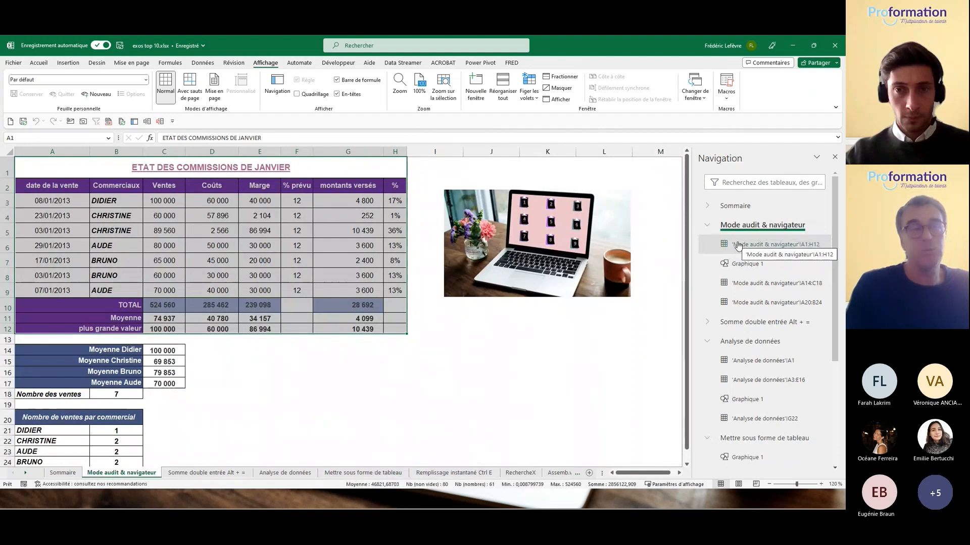
pyautogui.click(750, 183)
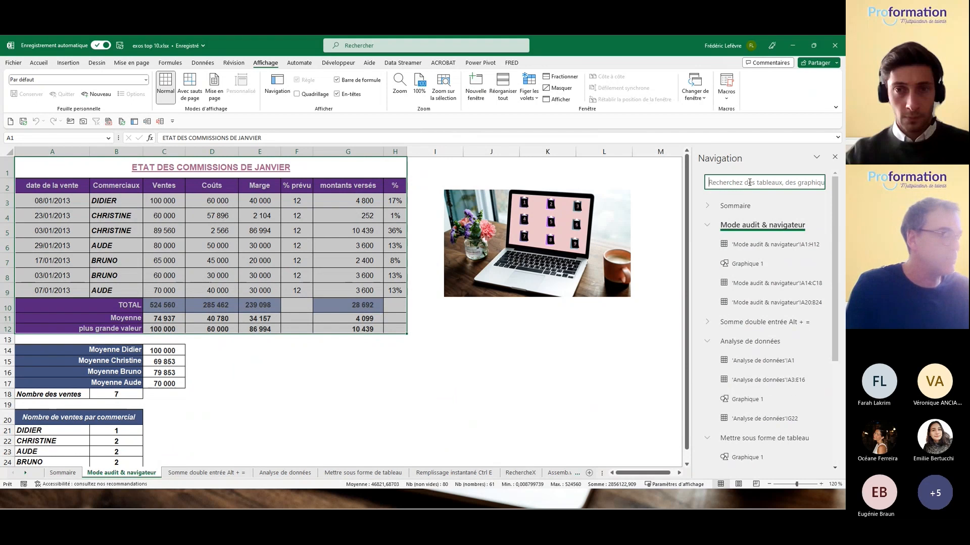
pyautogui.write('gra')
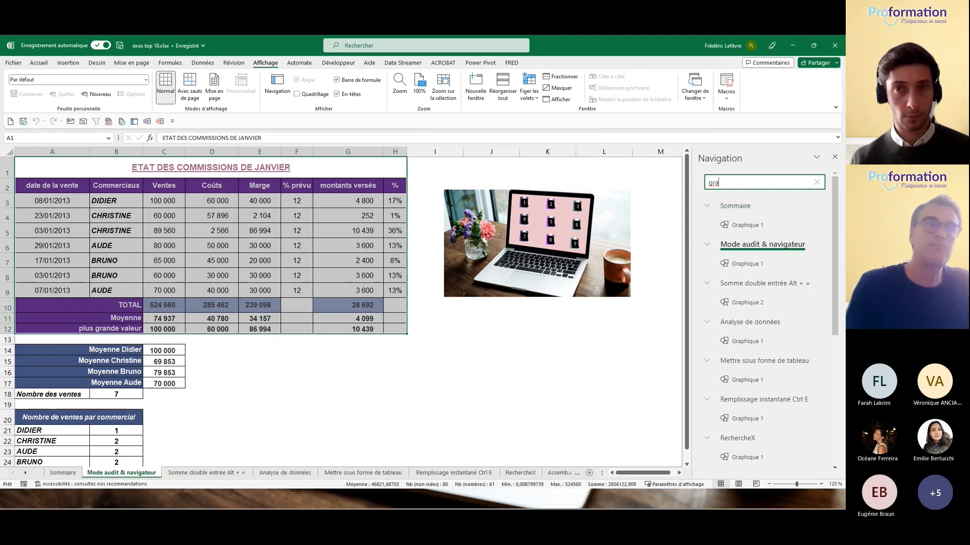
pyautogui.click(834, 157)
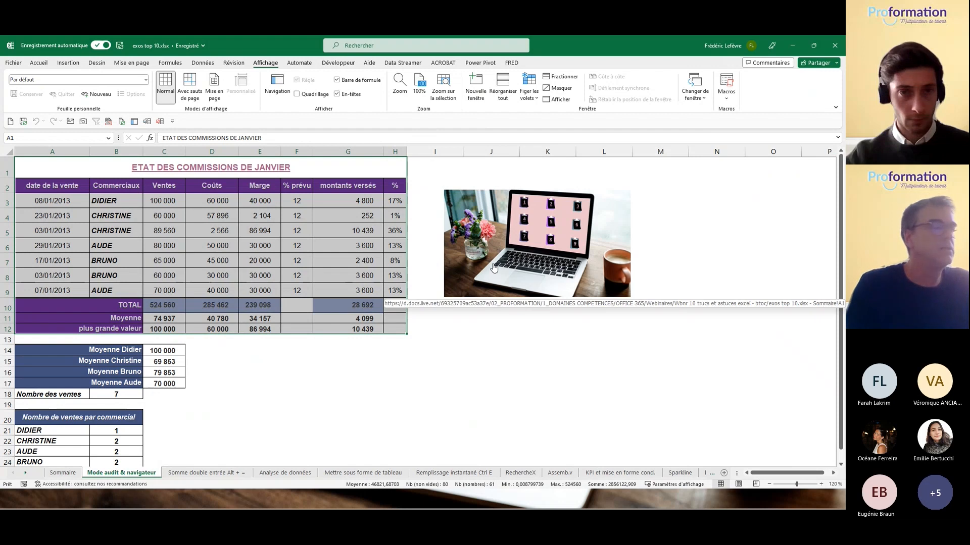
pyautogui.click(502, 248)
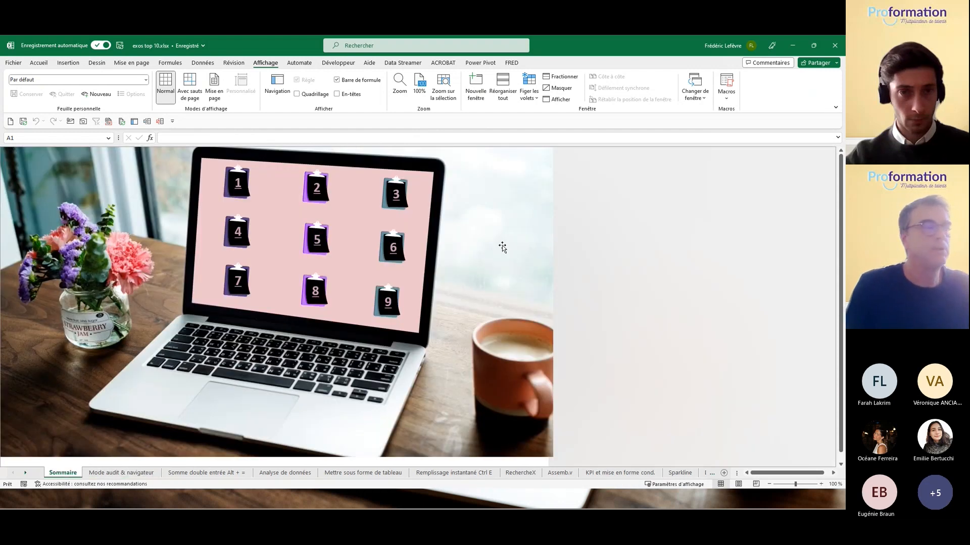
# Step: Open exercise 2 from Sommaire to show the 2023 sales results table
pyautogui.click(316, 196)
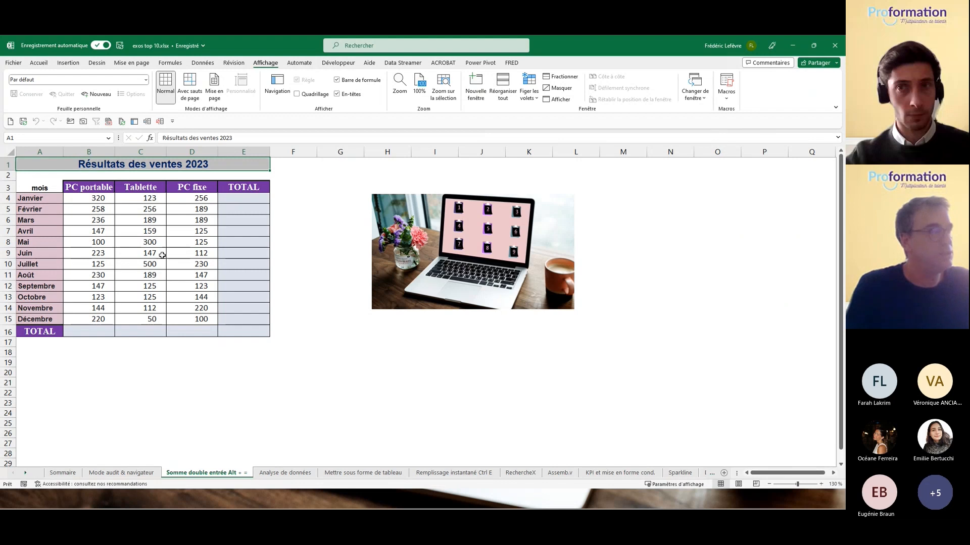
# Step: Select the 2023 sales figures with the TOTAL row and column and AutoSum them all, grand total 6 508
pyautogui.click(94, 197)
pyautogui.moveTo(94, 197); pyautogui.dragTo(215, 323)
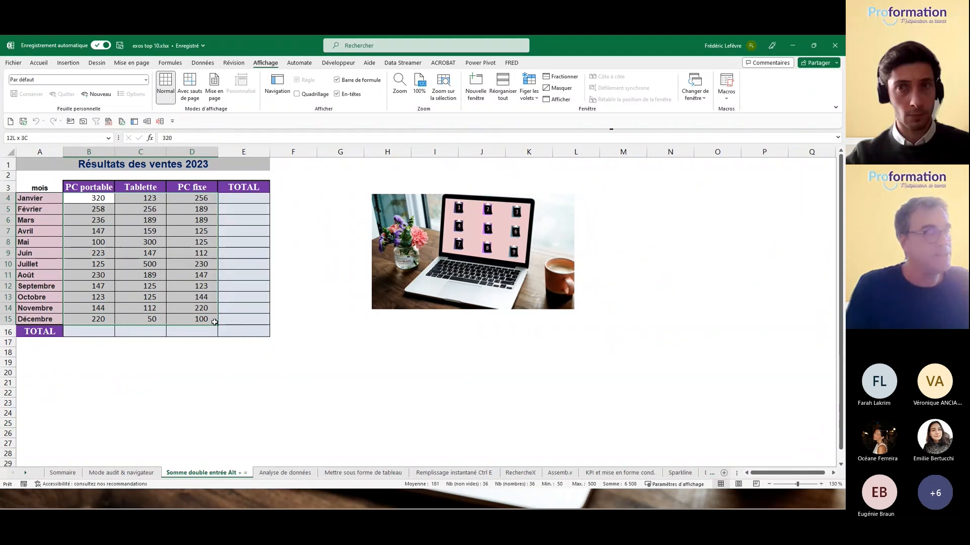
pyautogui.moveTo(214, 322); pyautogui.dragTo(239, 329)
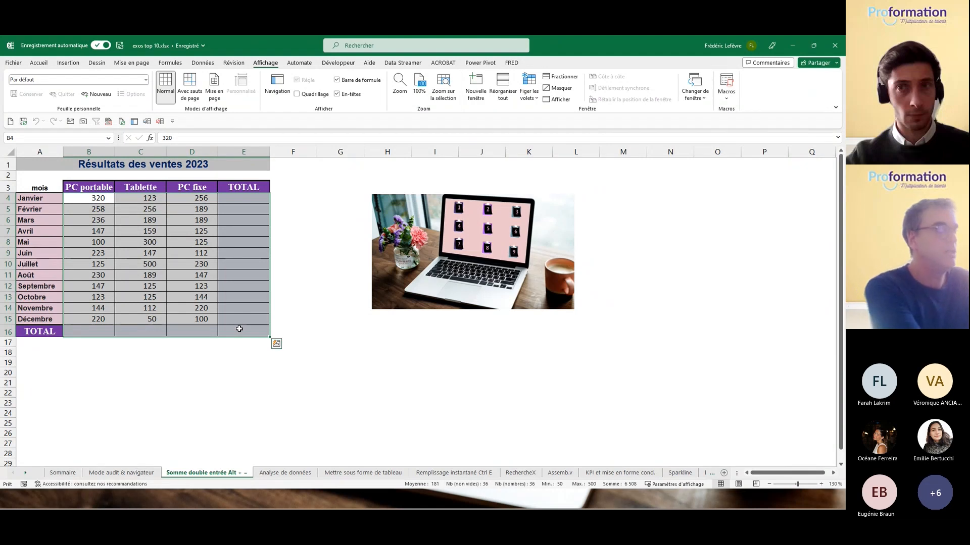
pyautogui.hotkey('alt', '=')
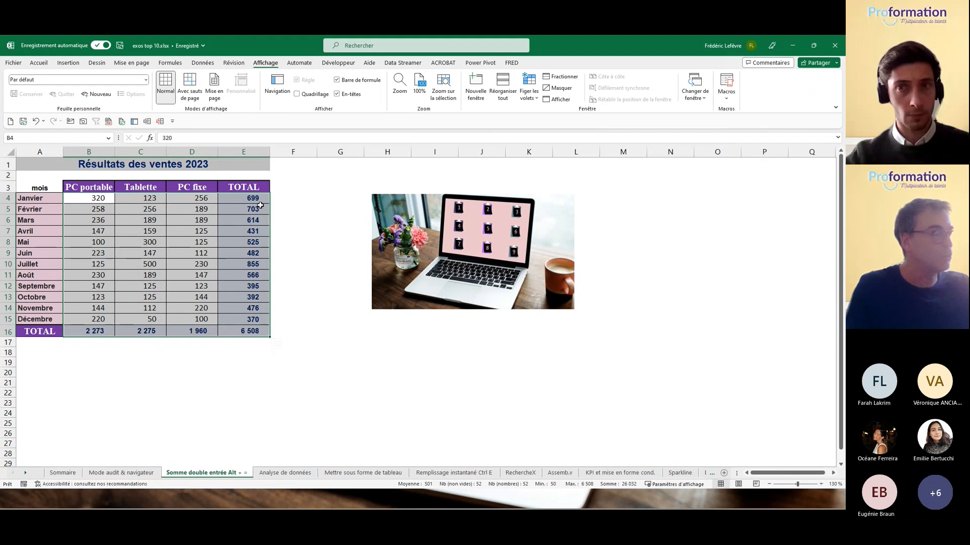
# Step: Display the SOMME formulas to check row and column totals, then return to Sommaire
pyautogui.hotkey('ctrl', '`')
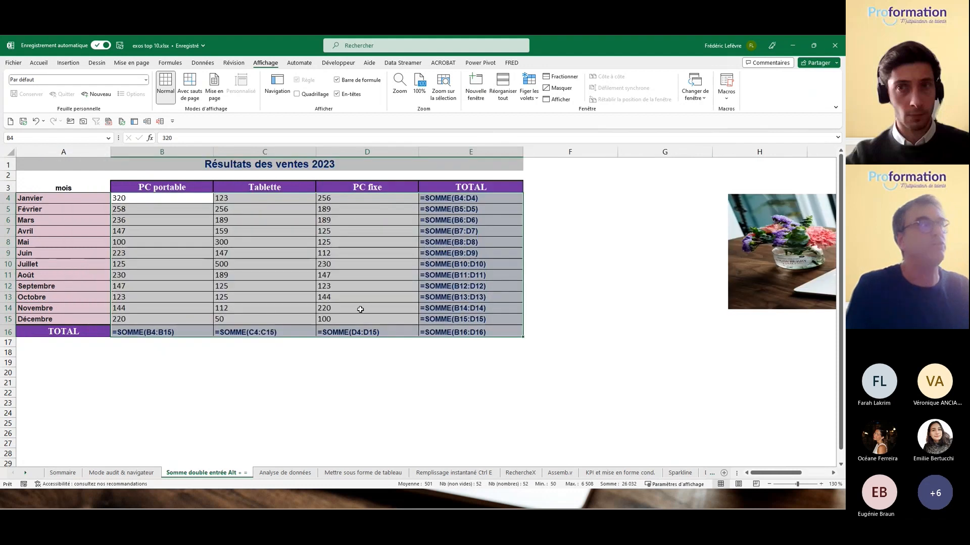
pyautogui.click(460, 195)
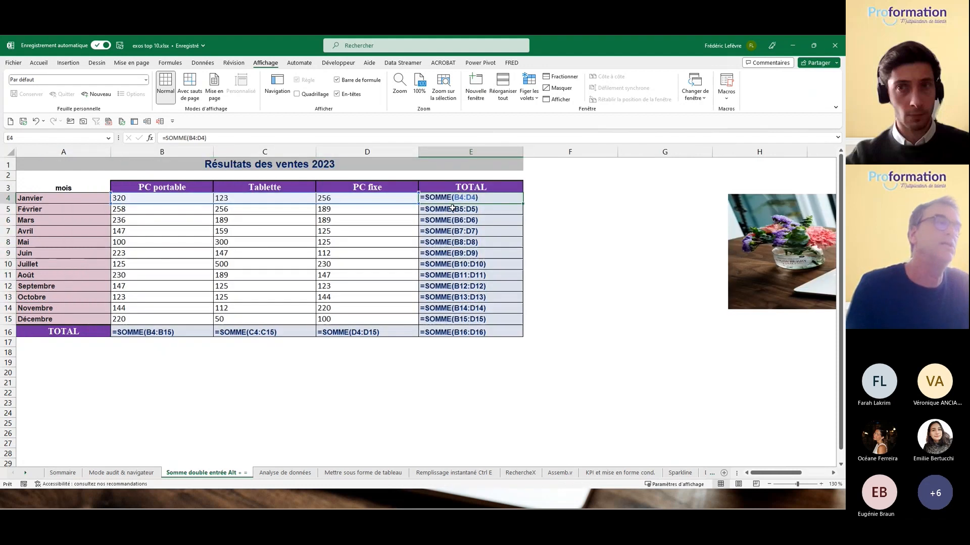
pyautogui.click(356, 333)
pyautogui.click(456, 268)
pyautogui.click(452, 242)
pyautogui.click(450, 220)
pyautogui.click(447, 256)
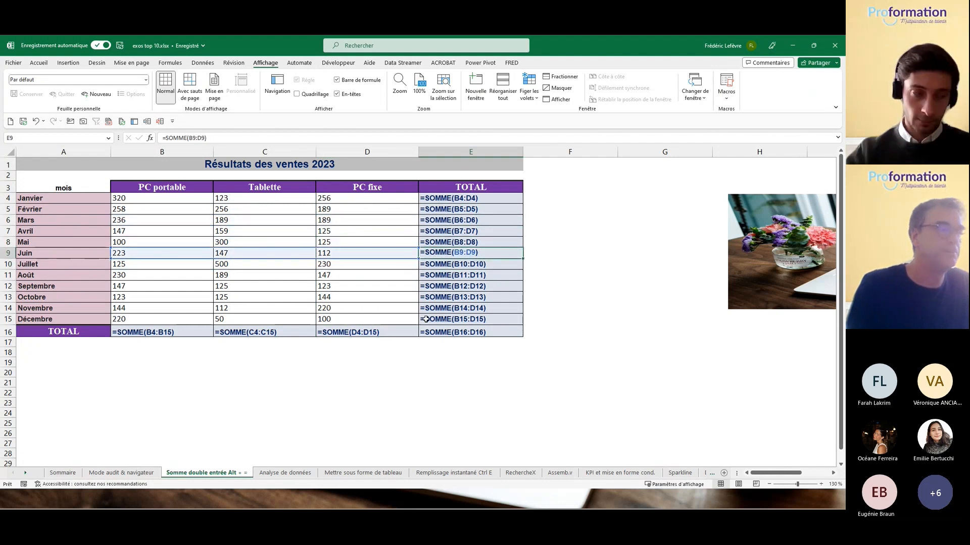
pyautogui.hotkey('ctrl', '`')
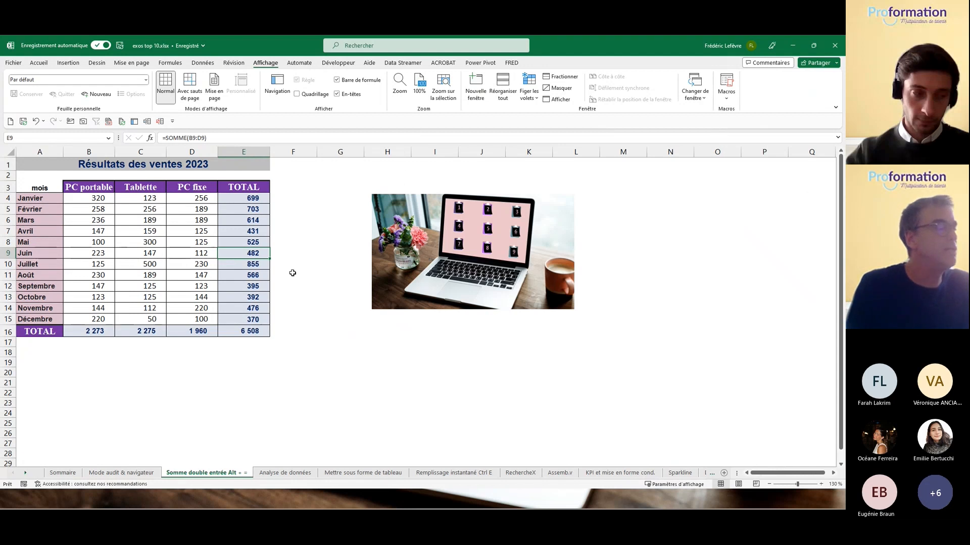
pyautogui.click(439, 262)
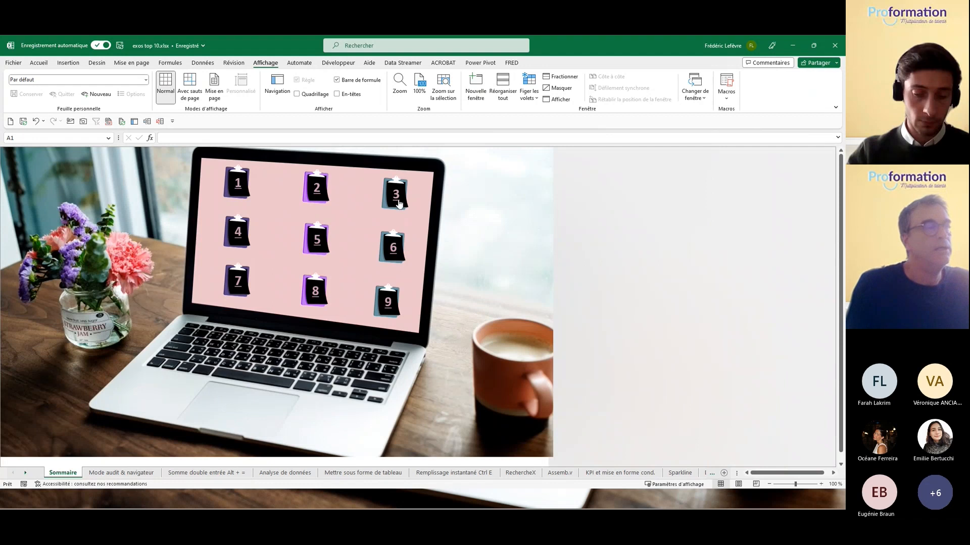
pyautogui.click(397, 198)
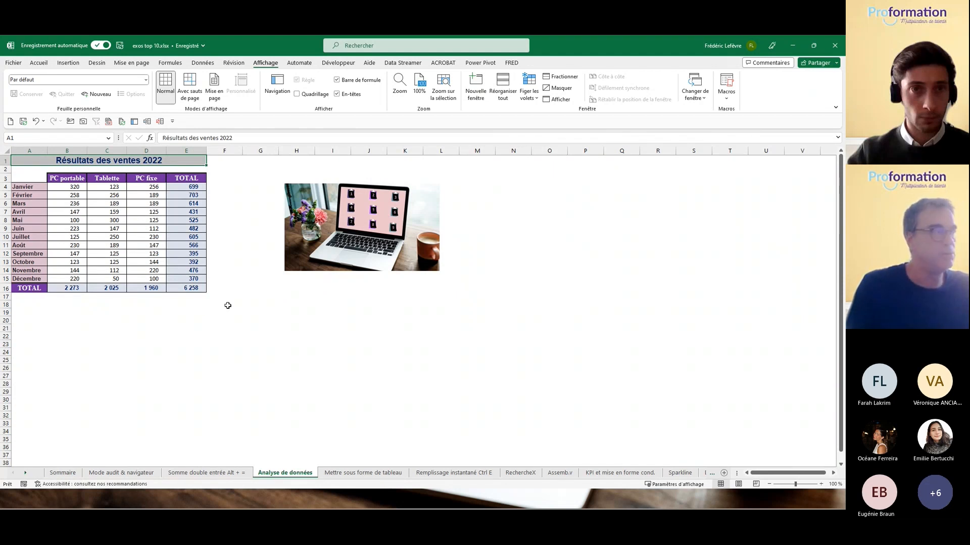
pyautogui.click(37, 179)
pyautogui.moveTo(38, 179); pyautogui.dragTo(150, 285)
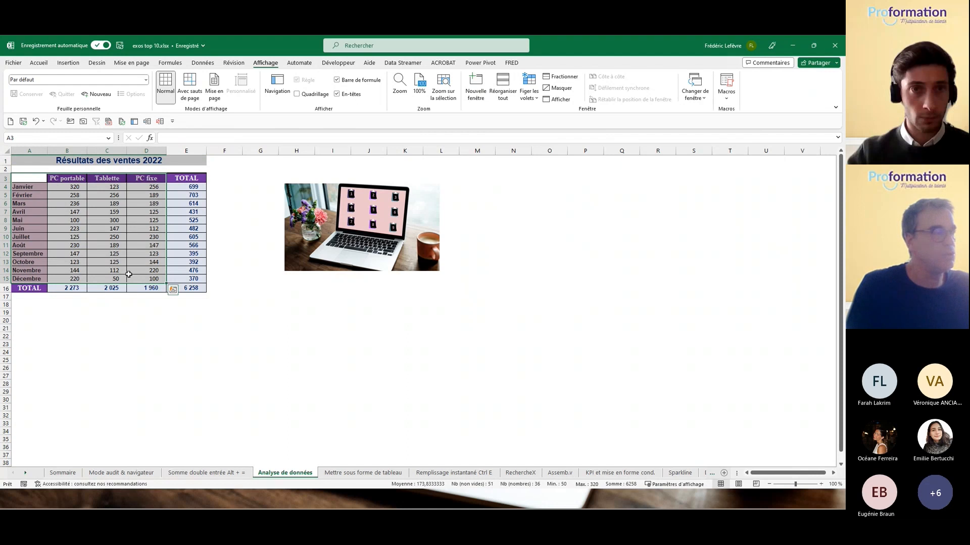
pyautogui.click(173, 290)
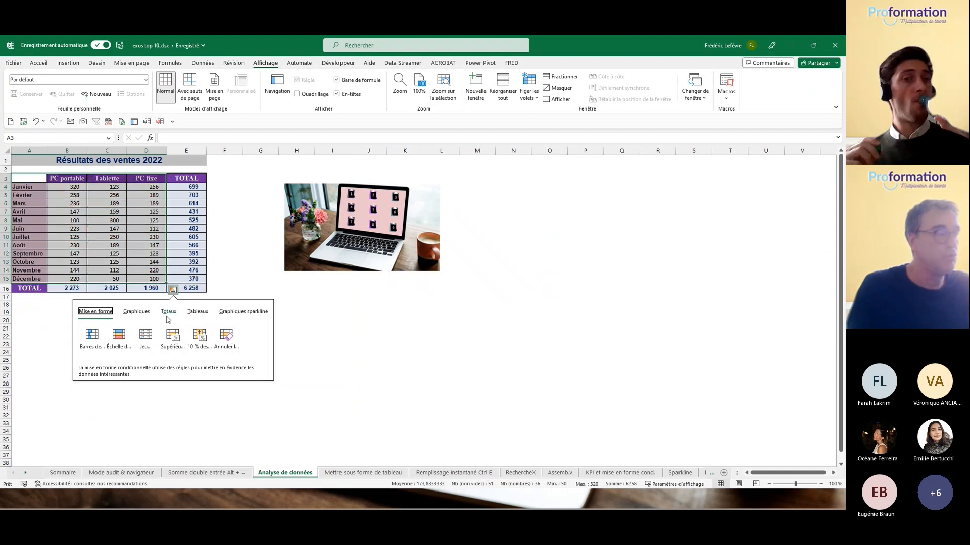
pyautogui.click(137, 312)
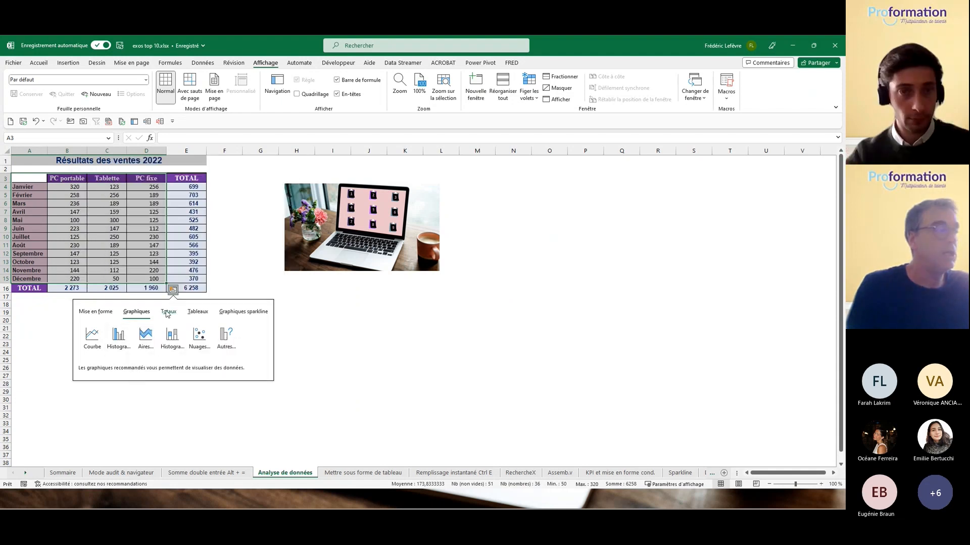
pyautogui.click(168, 312)
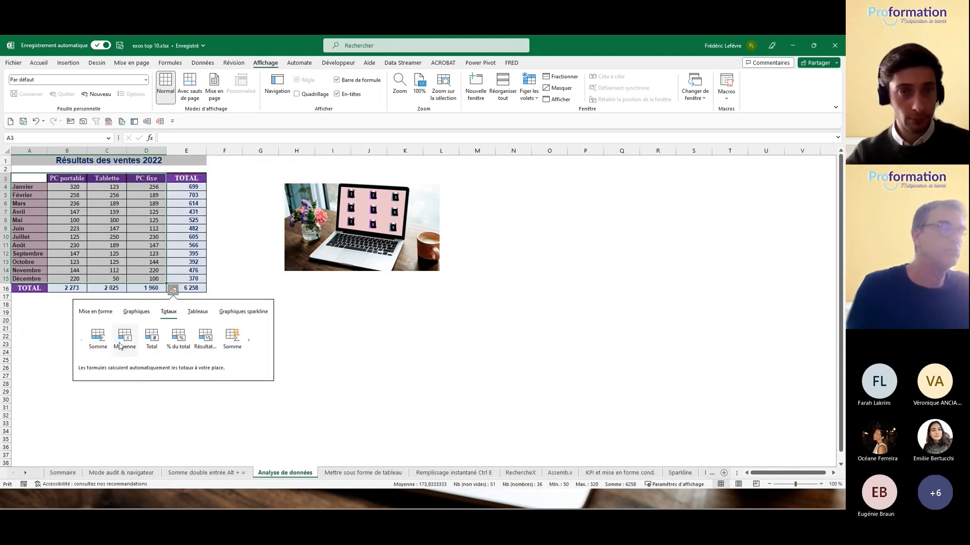
pyautogui.click(150, 342)
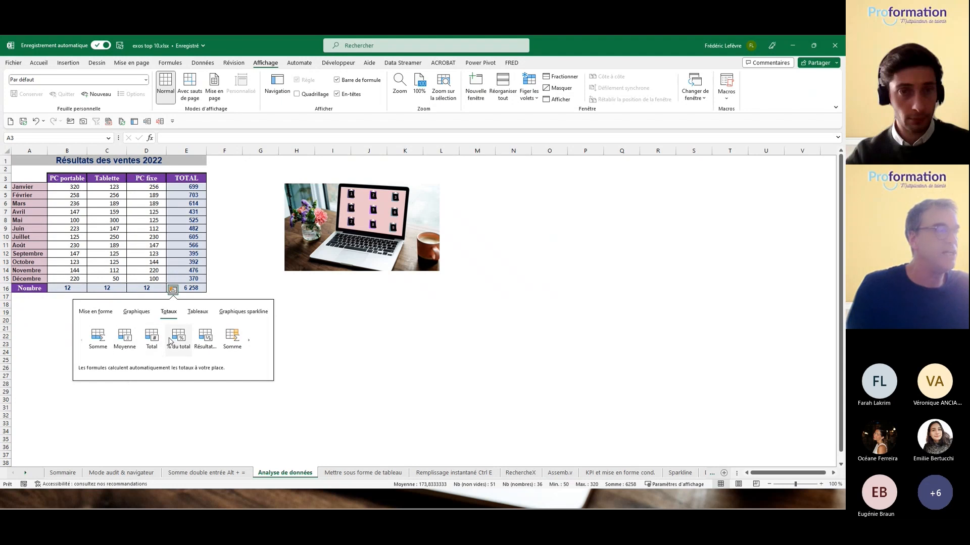
pyautogui.click(195, 313)
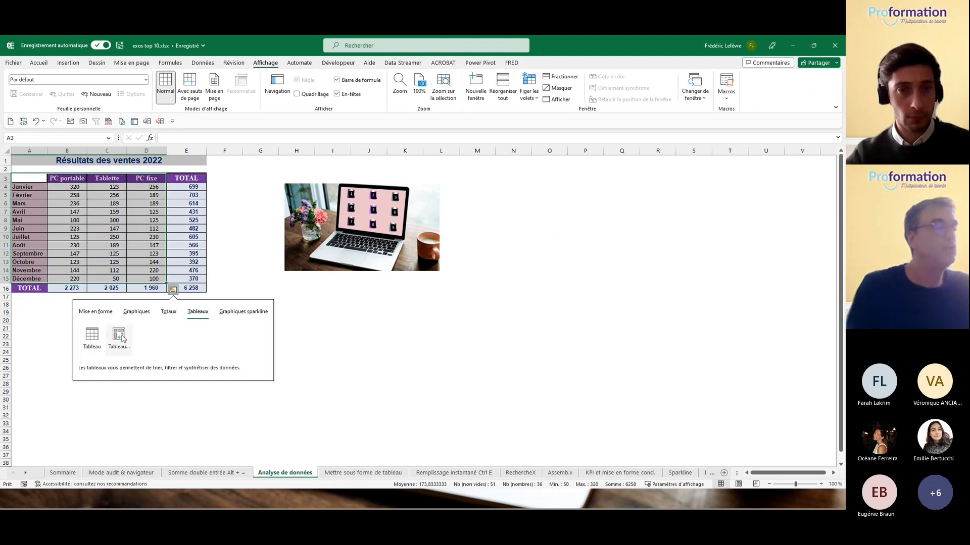
pyautogui.click(235, 314)
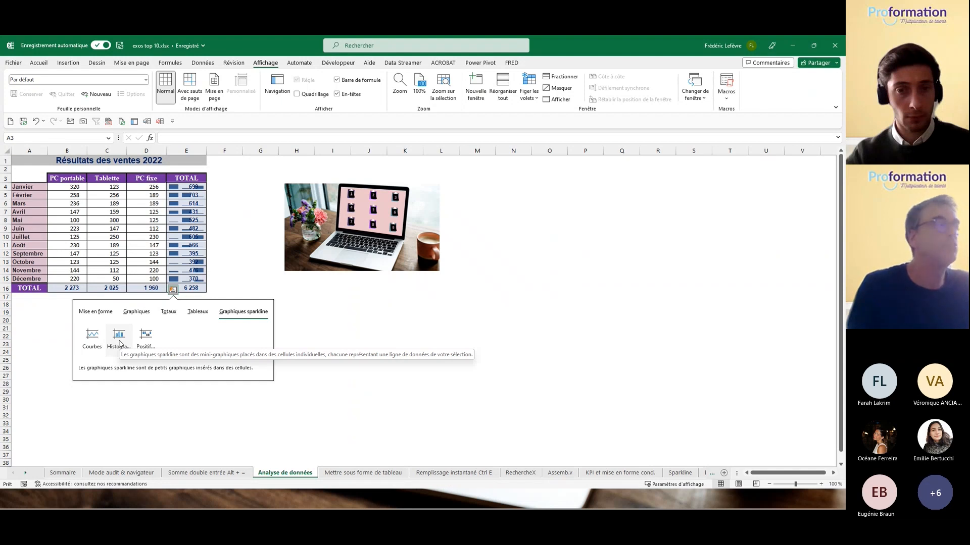
pyautogui.click(226, 263)
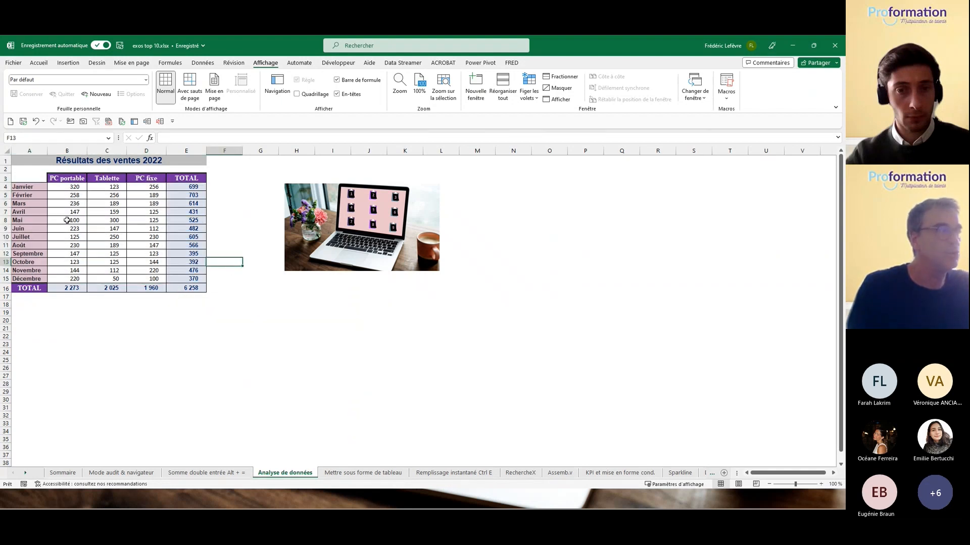
pyautogui.moveTo(30, 183); pyautogui.dragTo(75, 280)
pyautogui.click(94, 290)
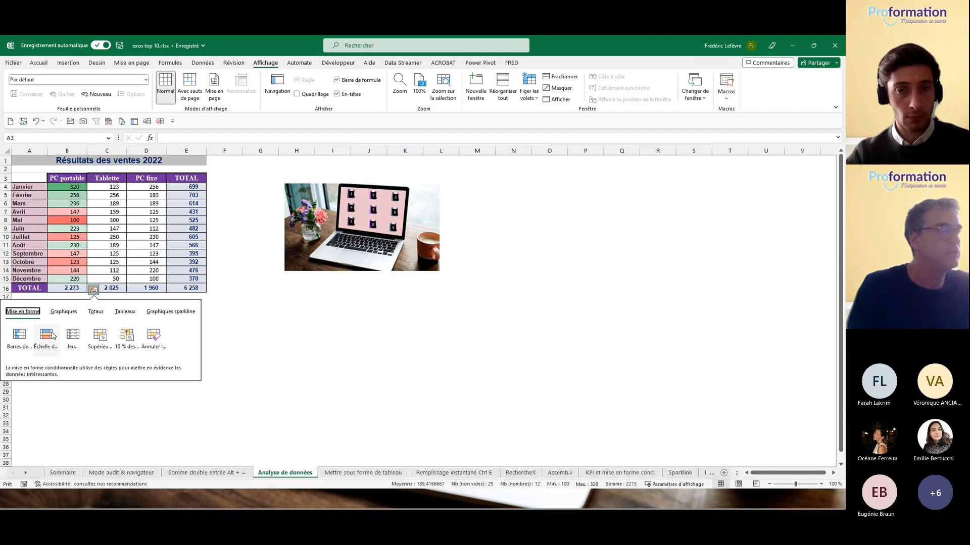
pyautogui.click(265, 336)
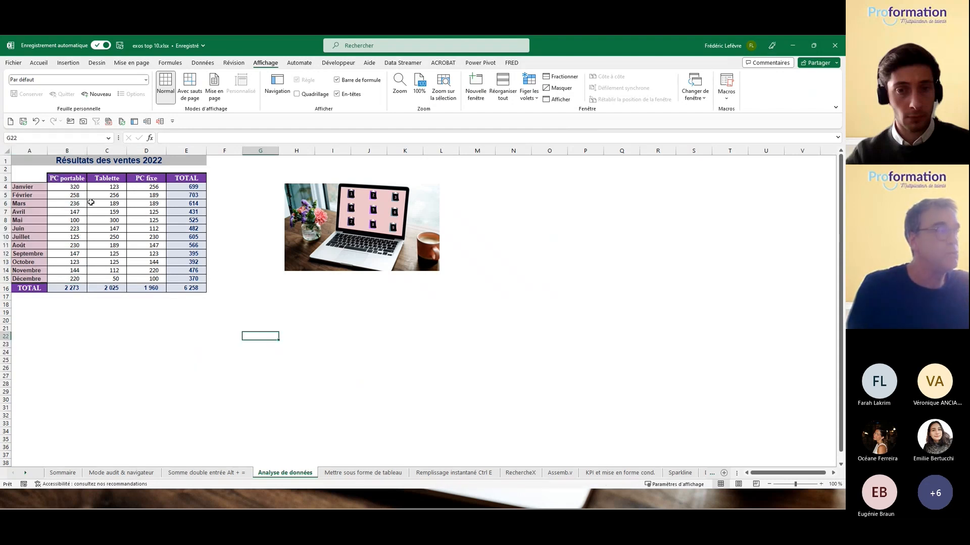
pyautogui.click(67, 187)
pyautogui.moveTo(38, 176); pyautogui.dragTo(90, 279)
pyautogui.click(134, 290)
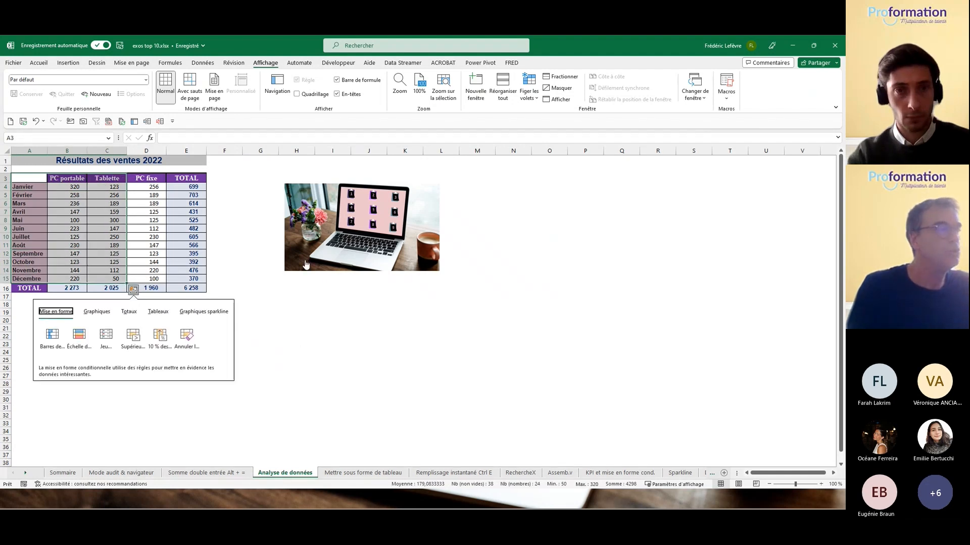
pyautogui.click(337, 243)
pyautogui.click(336, 240)
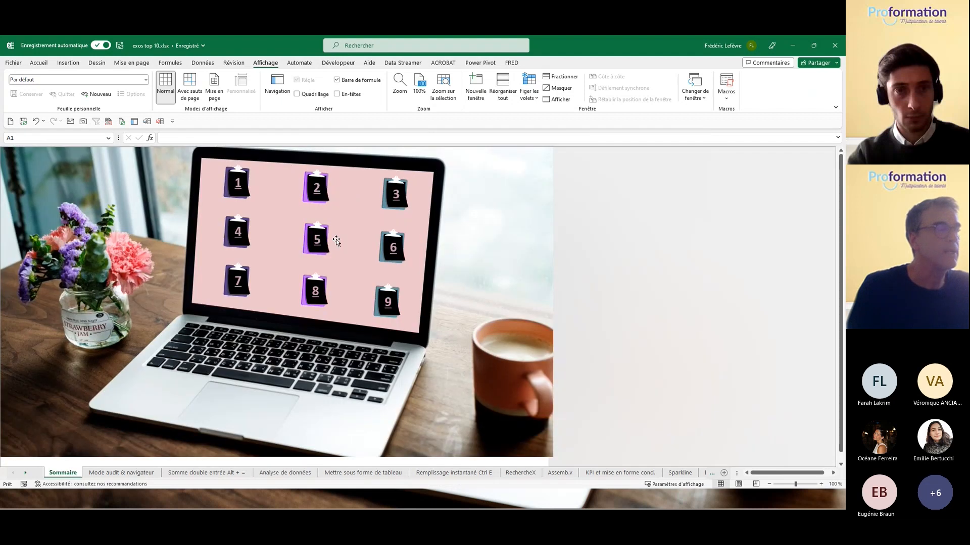
pyautogui.click(232, 234)
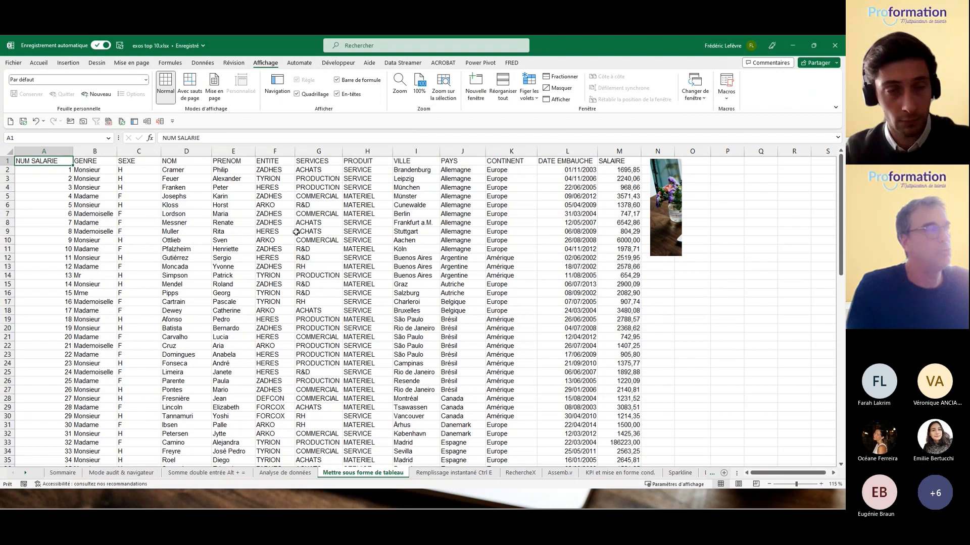
# Step: Select cell H11 inside the employee data list
pyautogui.click(355, 250)
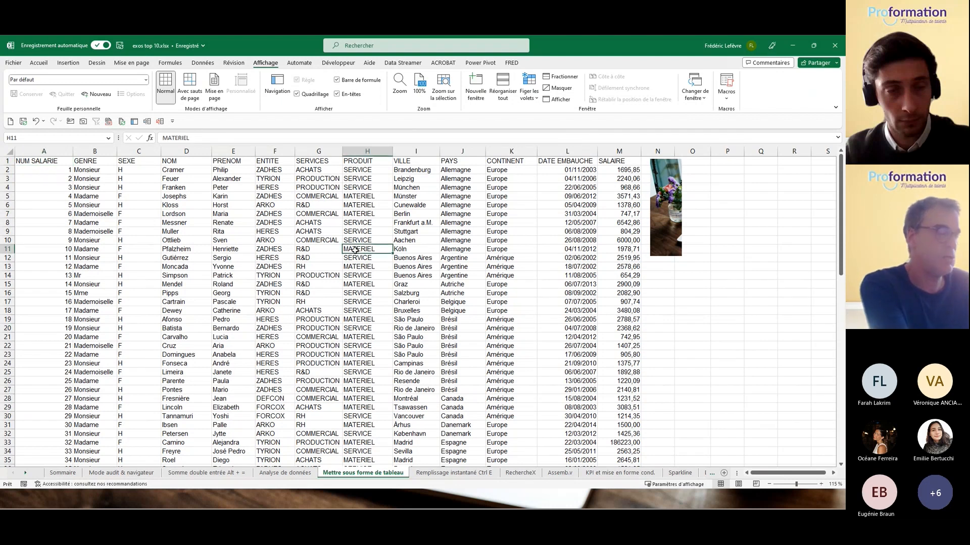
# Step: Select the whole employee block and apply a purple Moyen style from Mettre sous forme de tableau
pyautogui.hotkey('ctrl', 'a')
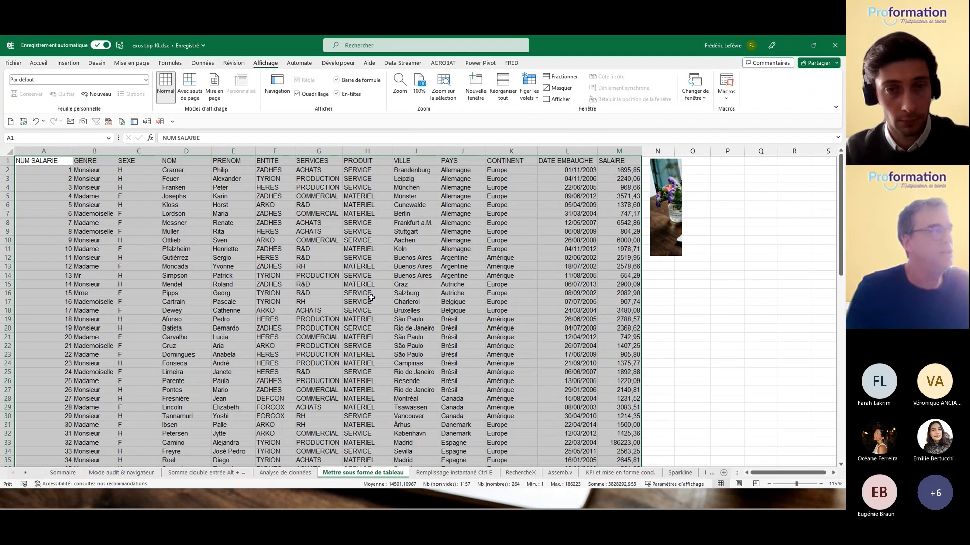
pyautogui.click(40, 64)
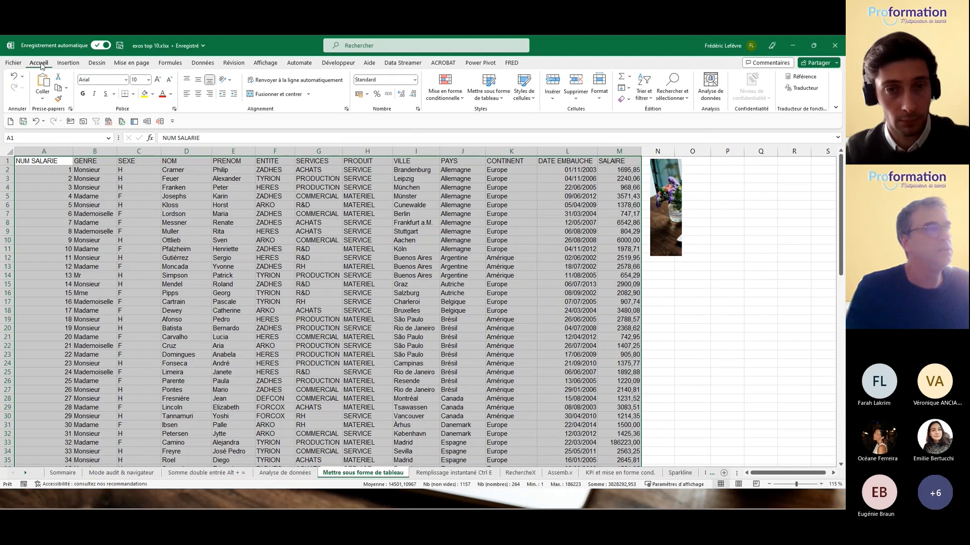
pyautogui.click(494, 98)
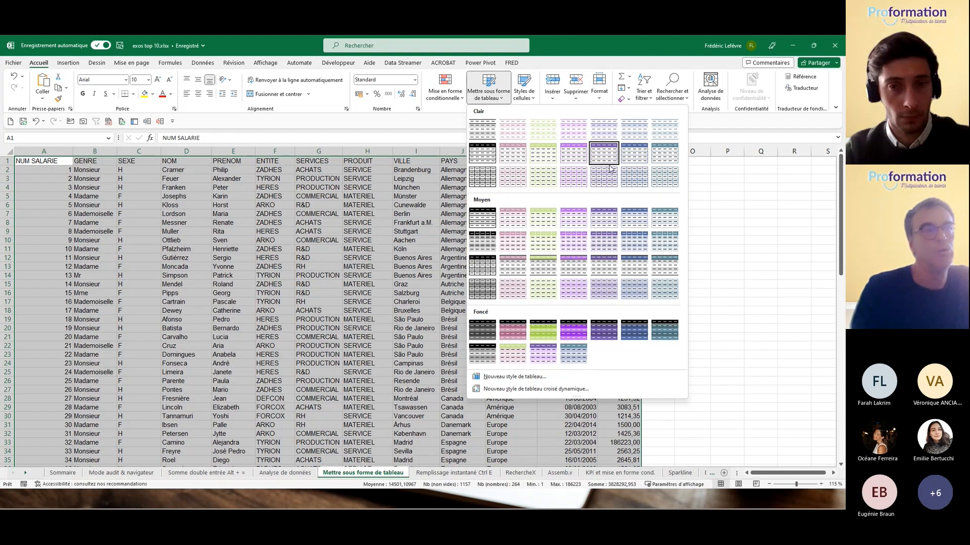
pyautogui.click(605, 224)
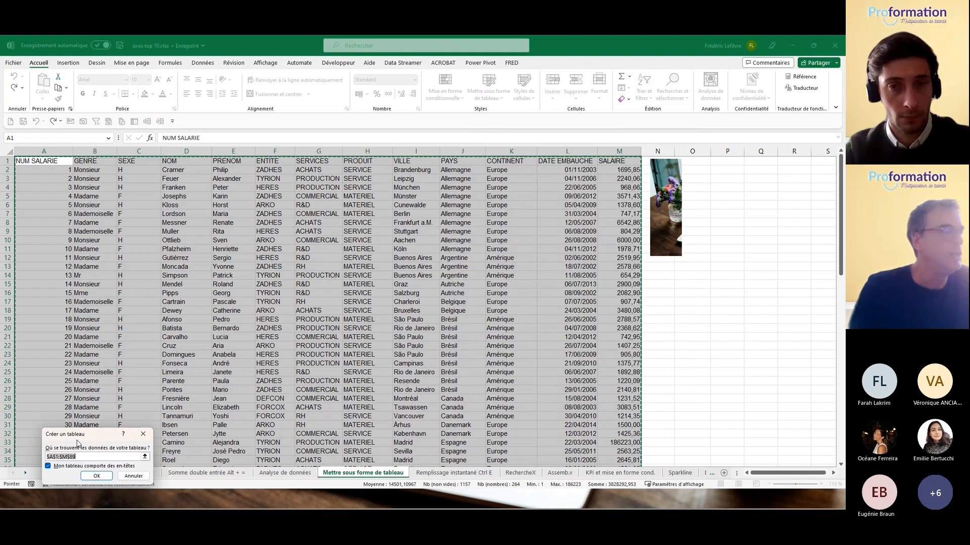
# Step: Confirm the table range $A$1:$M$89 with headers in the Créer un tableau dialog
pyautogui.moveTo(114, 417); pyautogui.dragTo(356, 236)
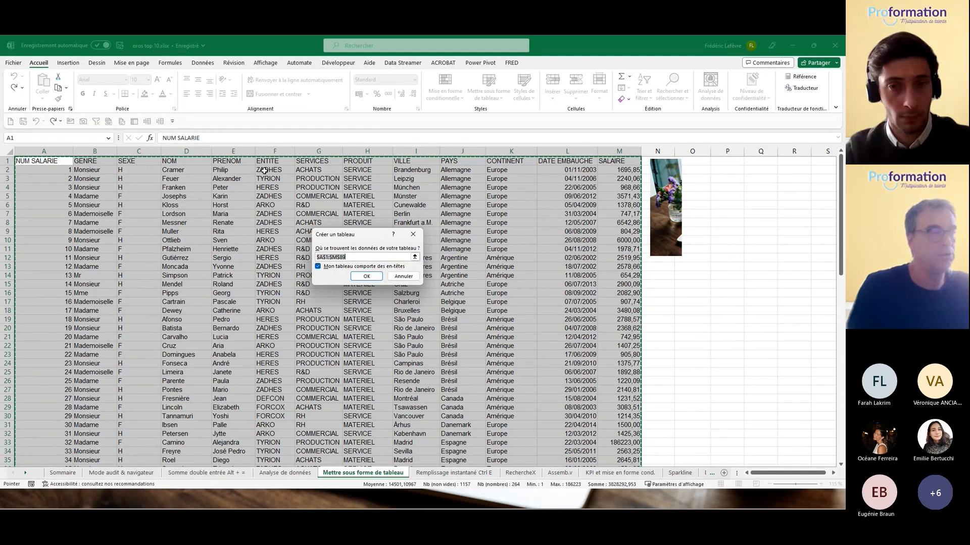
pyautogui.click(370, 280)
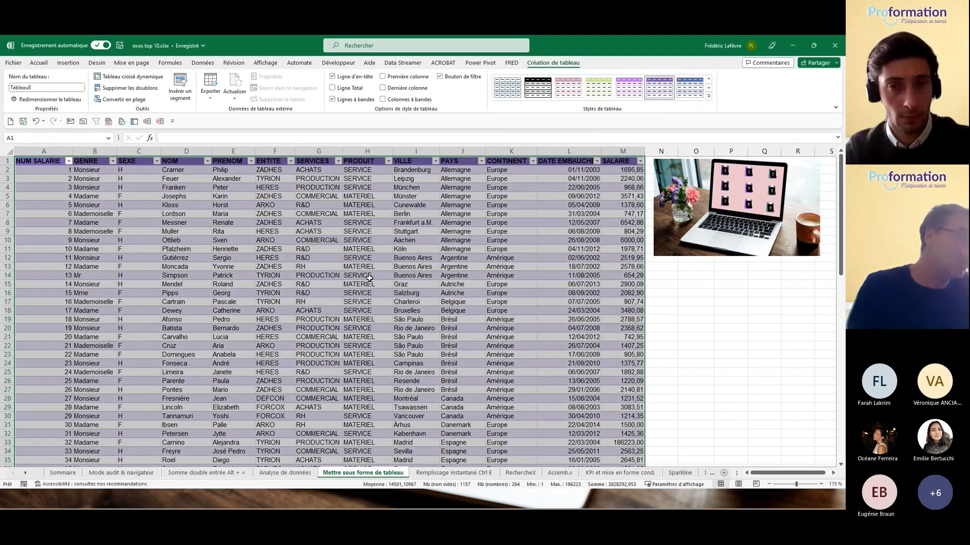
# Step: Try the PRODUIT filter button and scroll through the new employee table
pyautogui.click(369, 278)
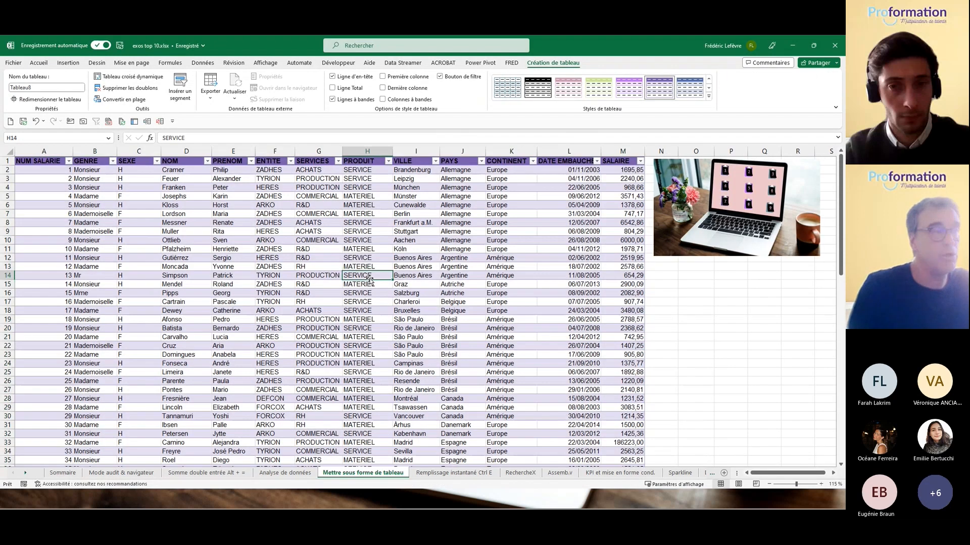
pyautogui.click(388, 161)
pyautogui.click(389, 162)
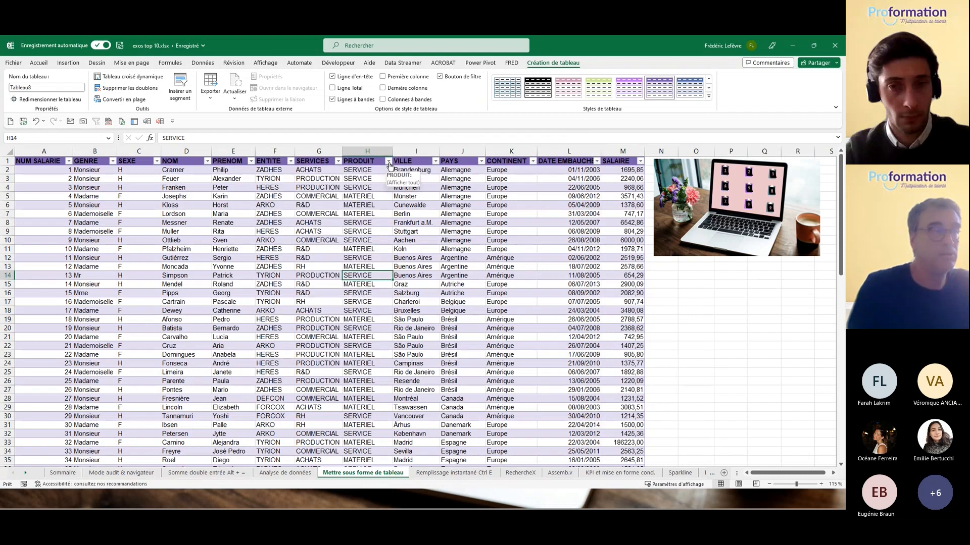
pyautogui.click(357, 233)
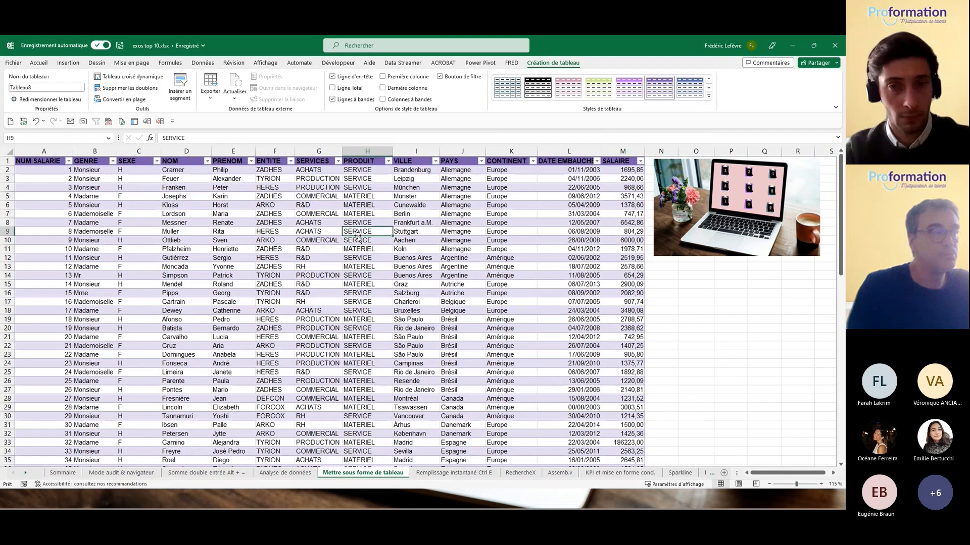
pyautogui.scroll(-3, 358, 235)
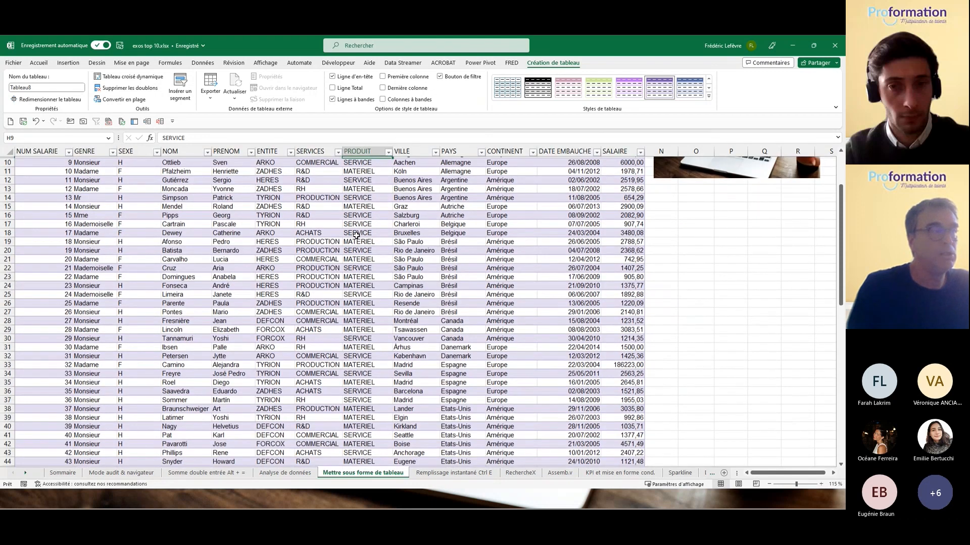
pyautogui.scroll(-1, 356, 235)
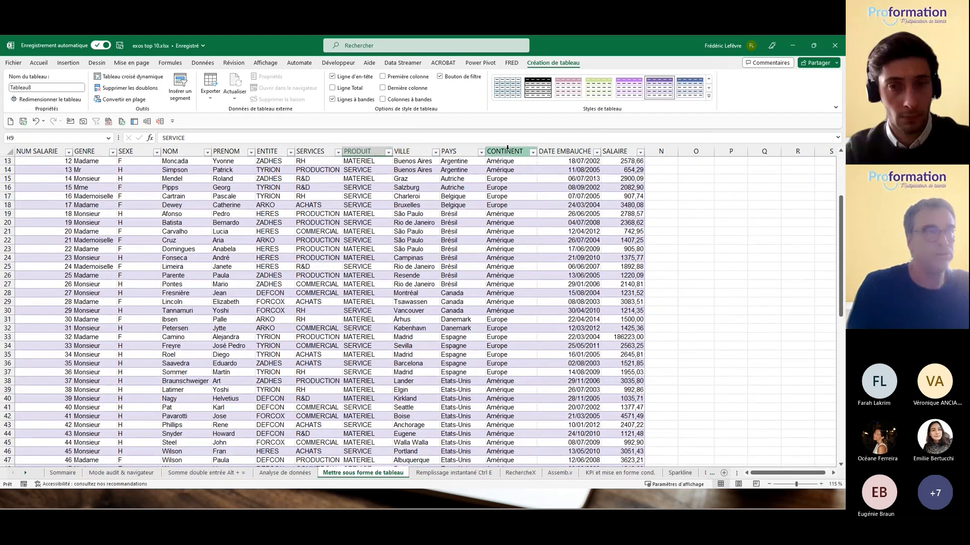
pyautogui.scroll(-12, 437, 186)
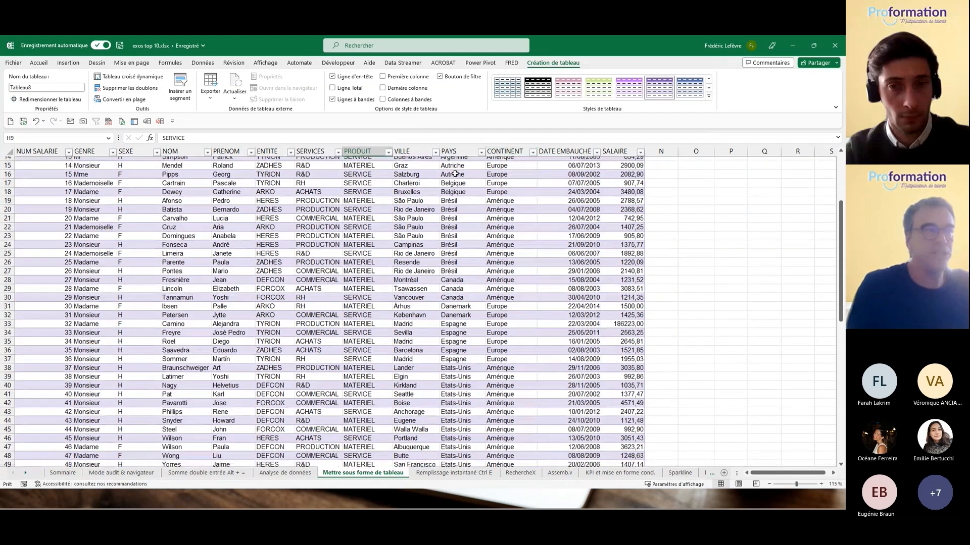
pyautogui.scroll(-7, 437, 186)
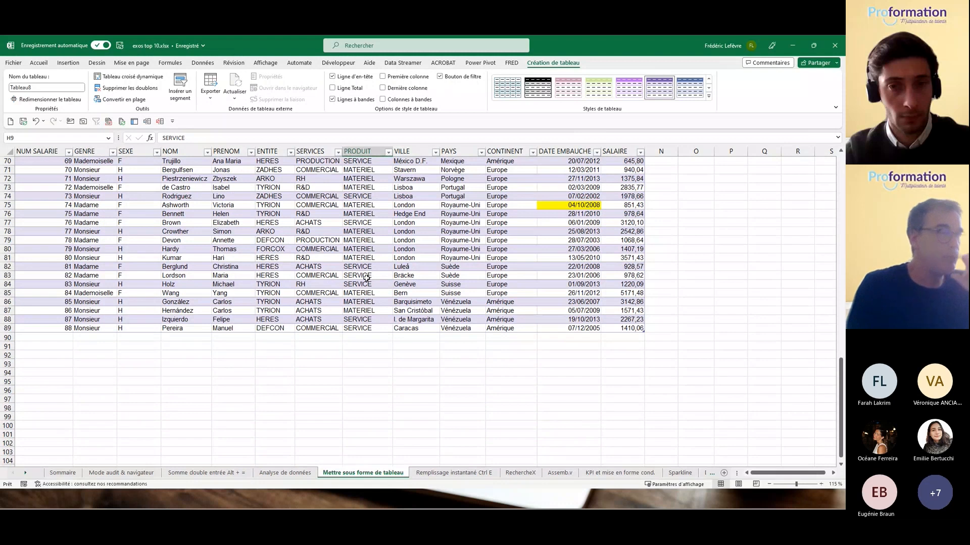
pyautogui.scroll(20, 368, 278)
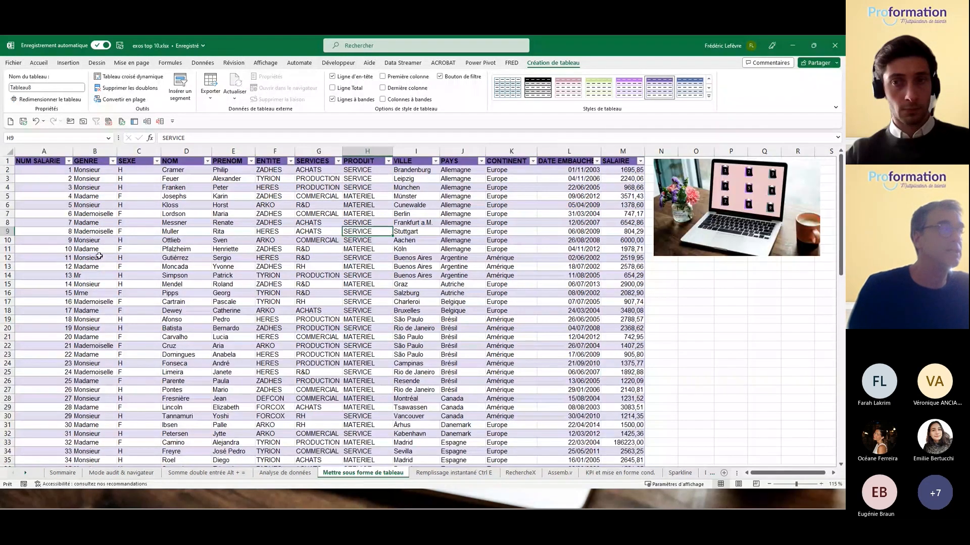
# Step: Insert an empty row above the table and enlarge row 1 to about 52,80
pyautogui.rightClick(6, 160)
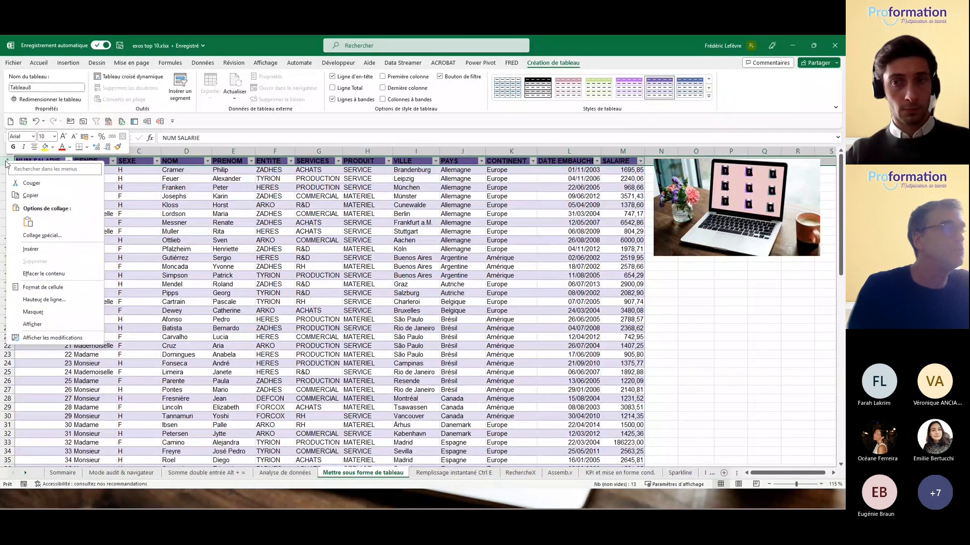
pyautogui.click(29, 249)
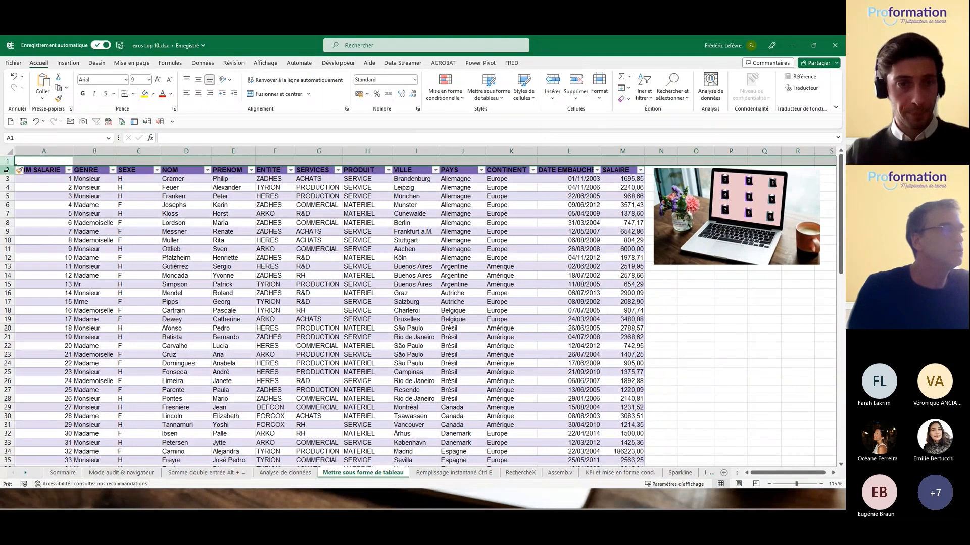
pyautogui.moveTo(8, 165); pyautogui.dragTo(6, 227)
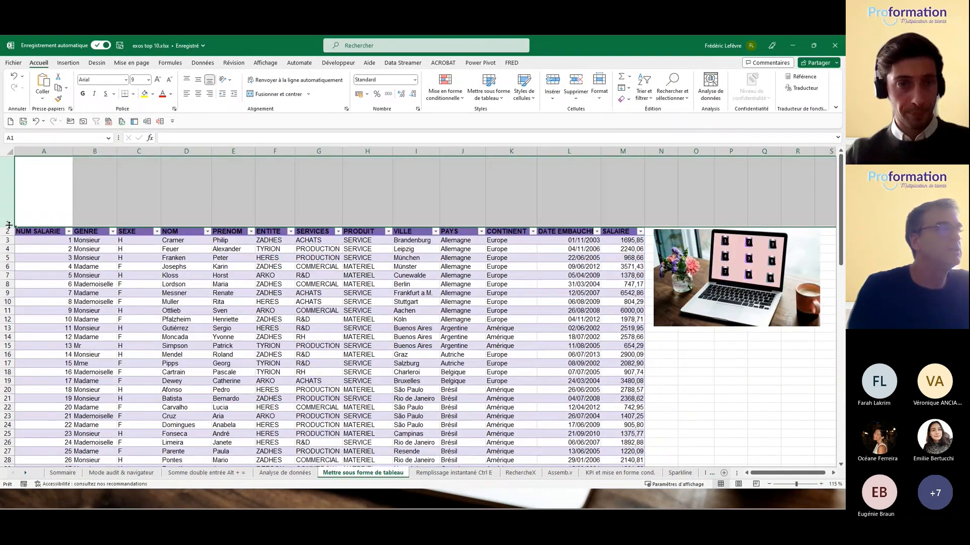
pyautogui.click(421, 318)
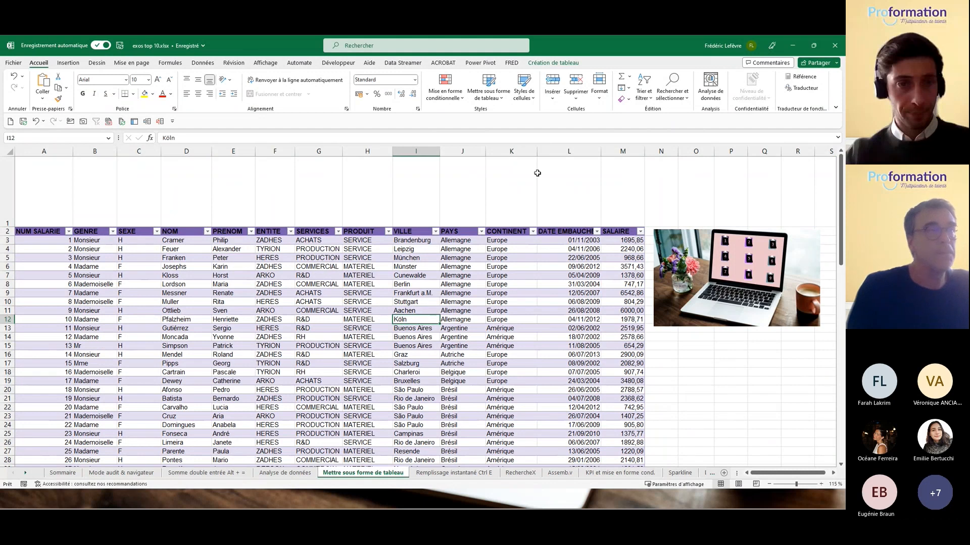
pyautogui.click(551, 63)
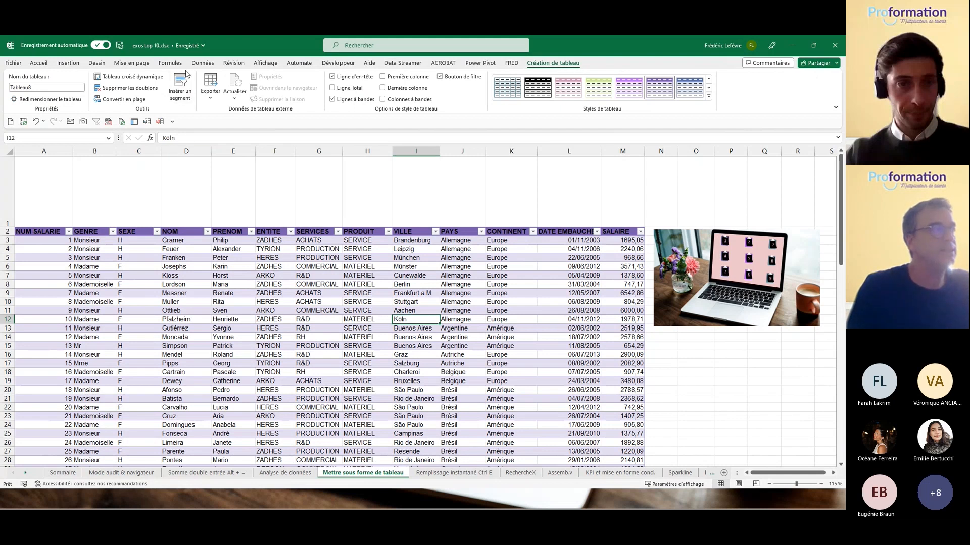
# Step: Insert an ENTITE slicer, place it above the table, widen it and set 2 columns
pyautogui.click(178, 85)
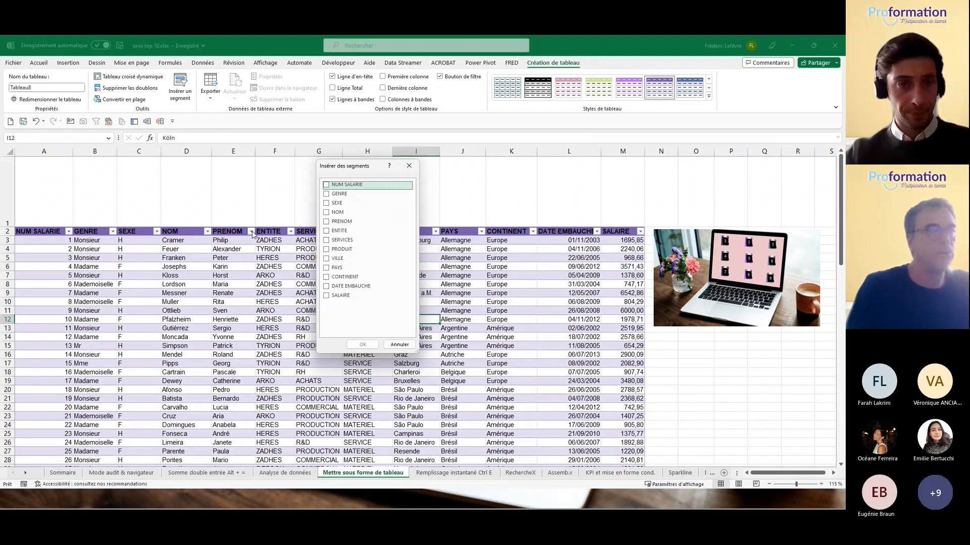
pyautogui.click(326, 230)
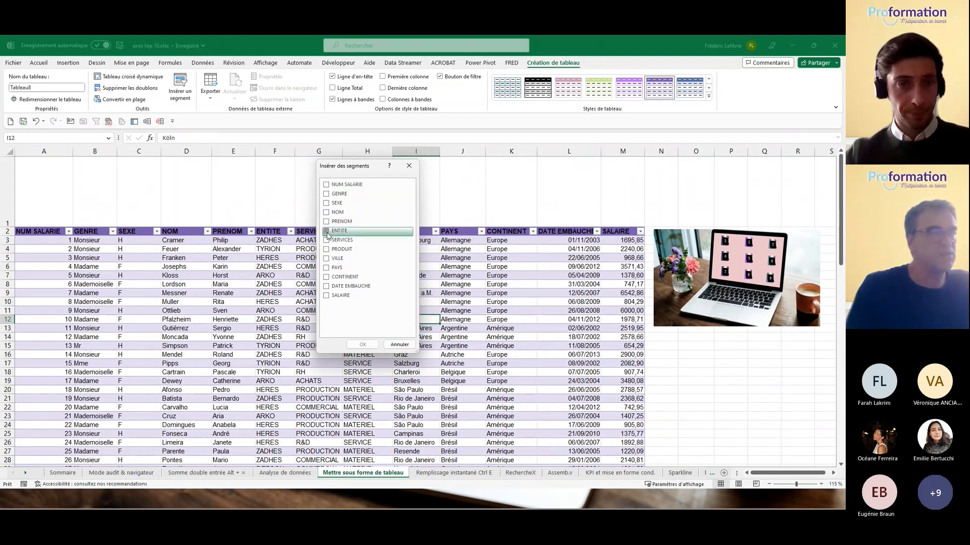
pyautogui.click(362, 346)
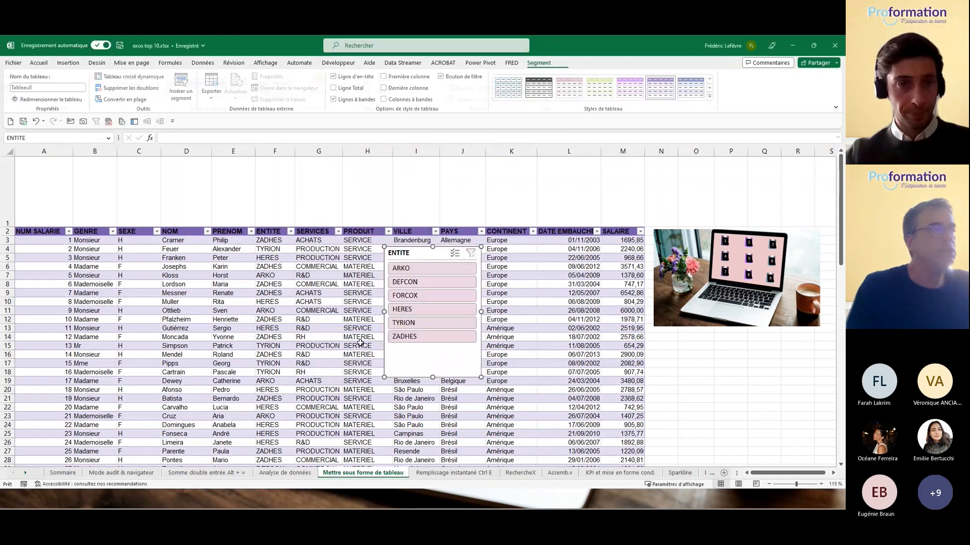
pyautogui.moveTo(404, 252); pyautogui.dragTo(218, 166)
pyautogui.moveTo(297, 290); pyautogui.dragTo(398, 218)
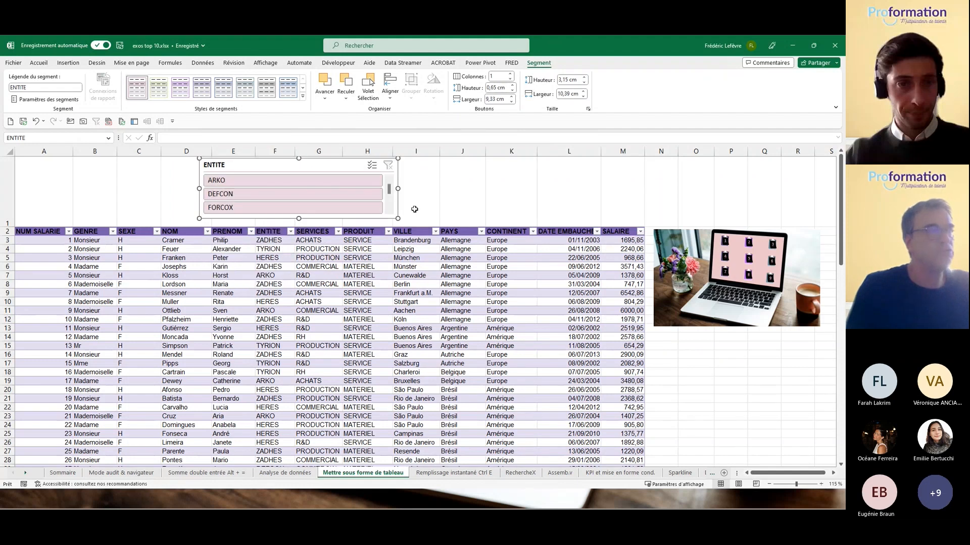
pyautogui.click(510, 74)
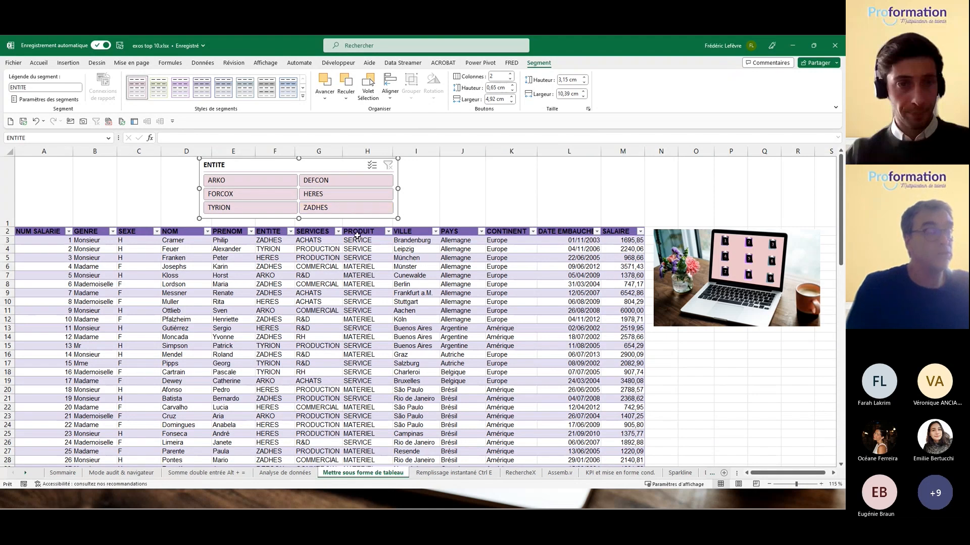
# Step: Filter the table to ARKO, then DEFCON, clearing the slicer filter each time
pyautogui.click(247, 183)
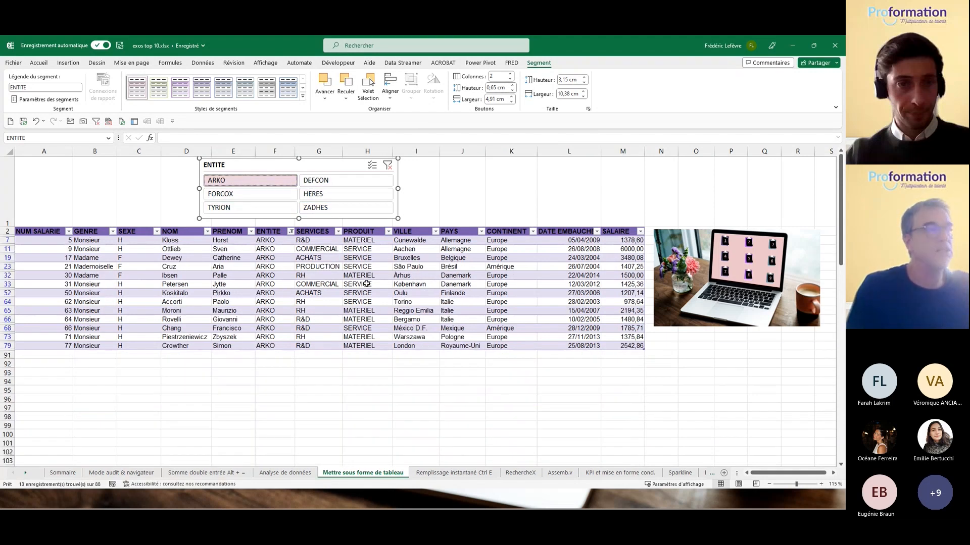
pyautogui.click(387, 165)
pyautogui.click(344, 182)
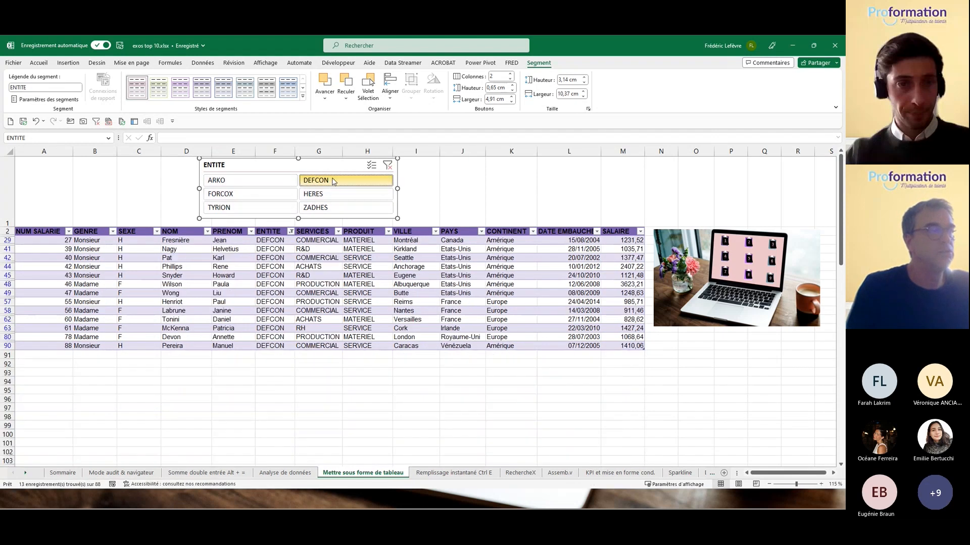
pyautogui.click(387, 166)
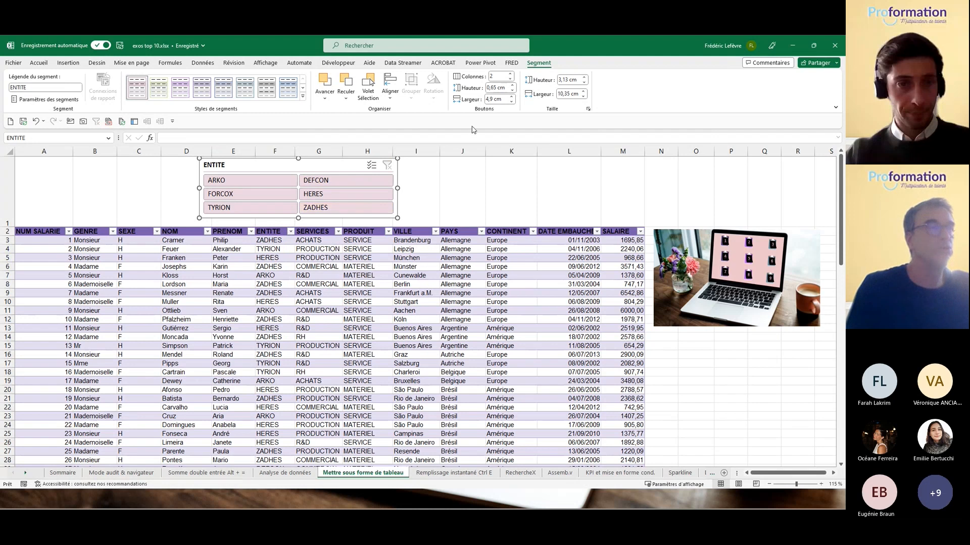
pyautogui.click(401, 258)
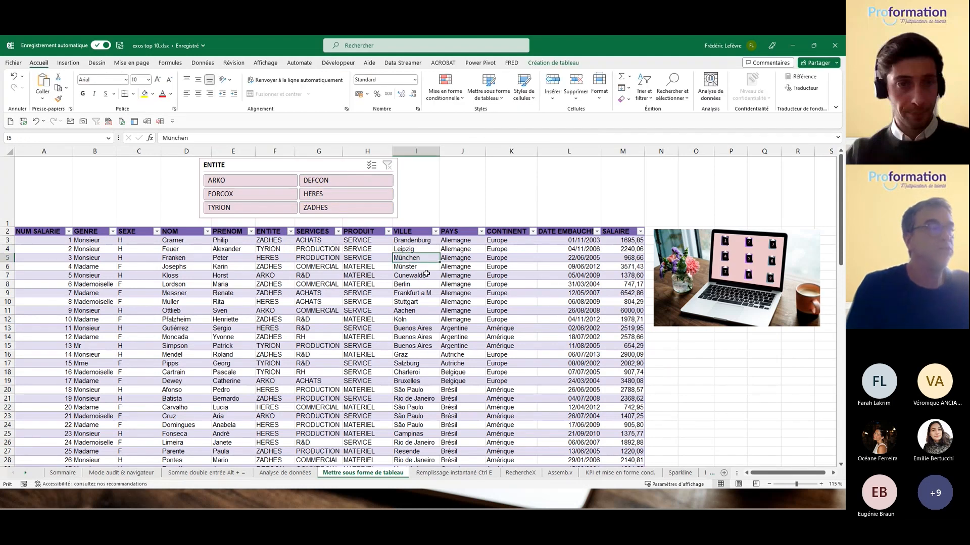
pyautogui.click(436, 232)
pyautogui.click(436, 231)
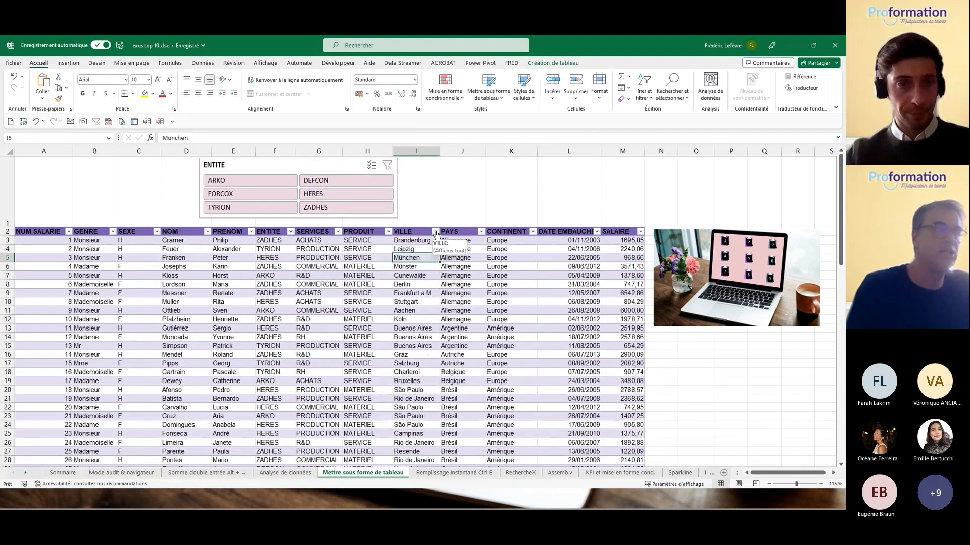
pyautogui.click(554, 63)
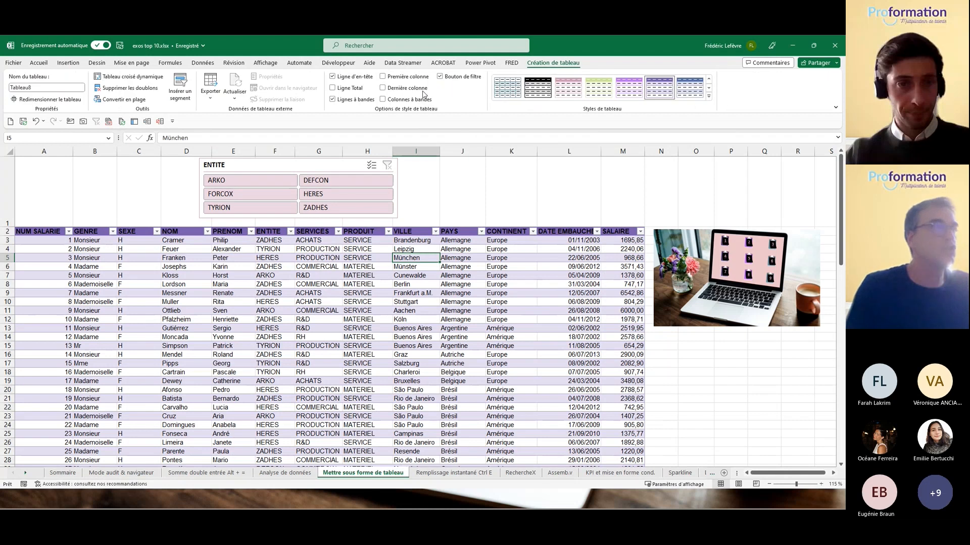
pyautogui.click(187, 95)
# Step: Insert a PAYS slicer beside the ENTITE slicer, stretched wide with 8 button columns
pyautogui.click(338, 267)
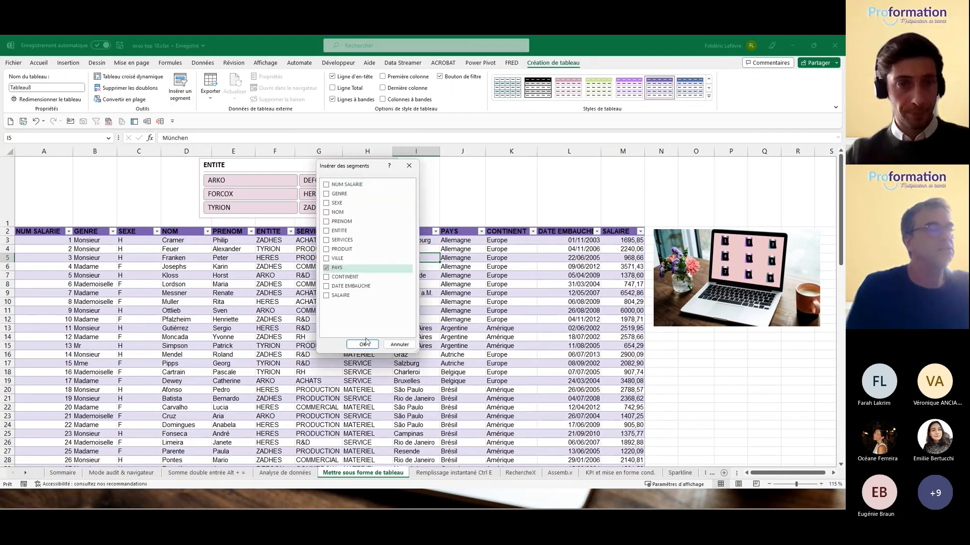
pyautogui.click(364, 344)
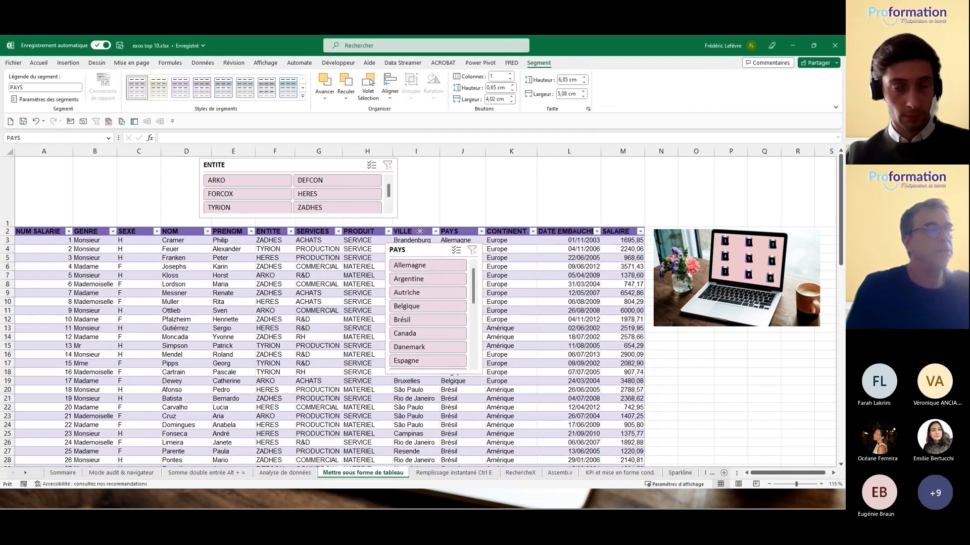
pyautogui.moveTo(419, 231); pyautogui.dragTo(433, 164)
pyautogui.moveTo(495, 290); pyautogui.dragTo(724, 223)
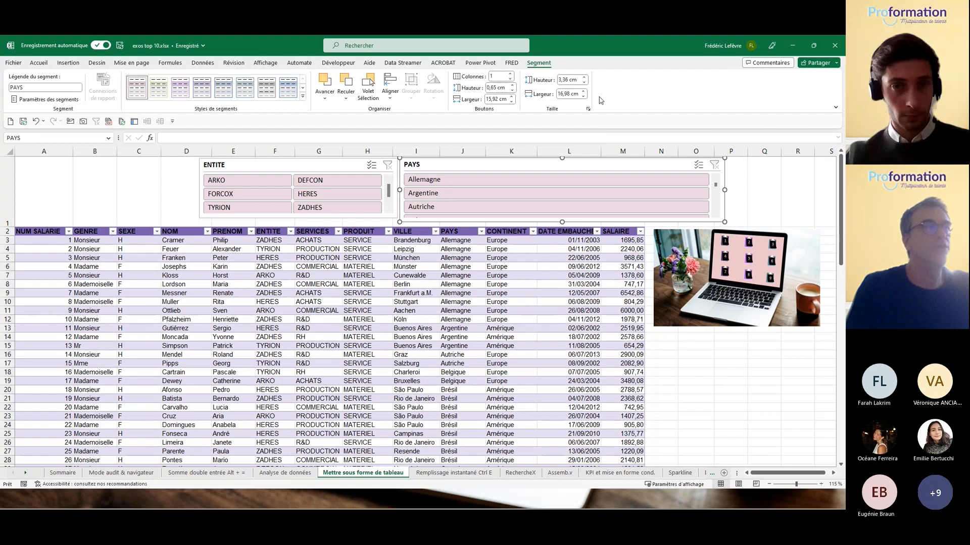
pyautogui.click(510, 74)
pyautogui.click(510, 74)
pyautogui.click(511, 73)
pyautogui.click(510, 73)
pyautogui.click(511, 73)
pyautogui.click(510, 73)
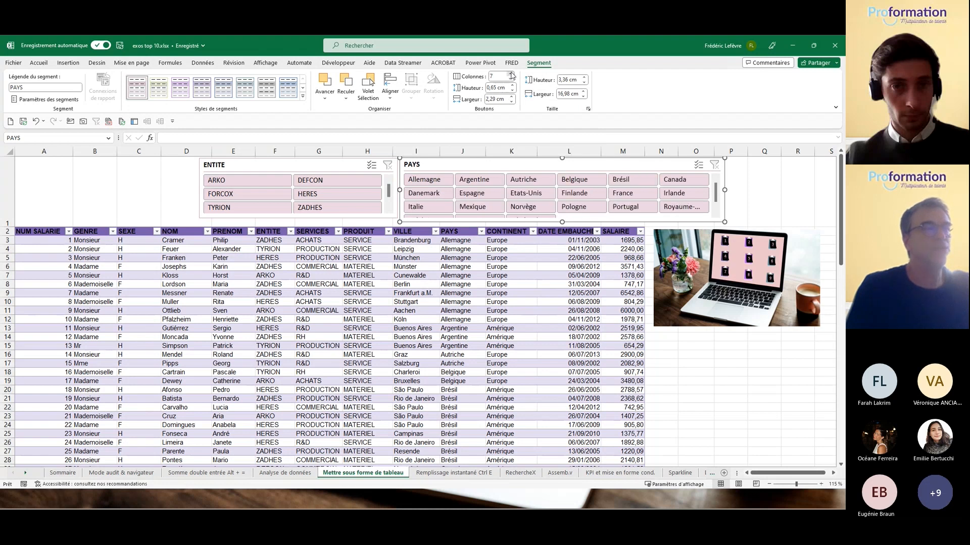
pyautogui.click(510, 74)
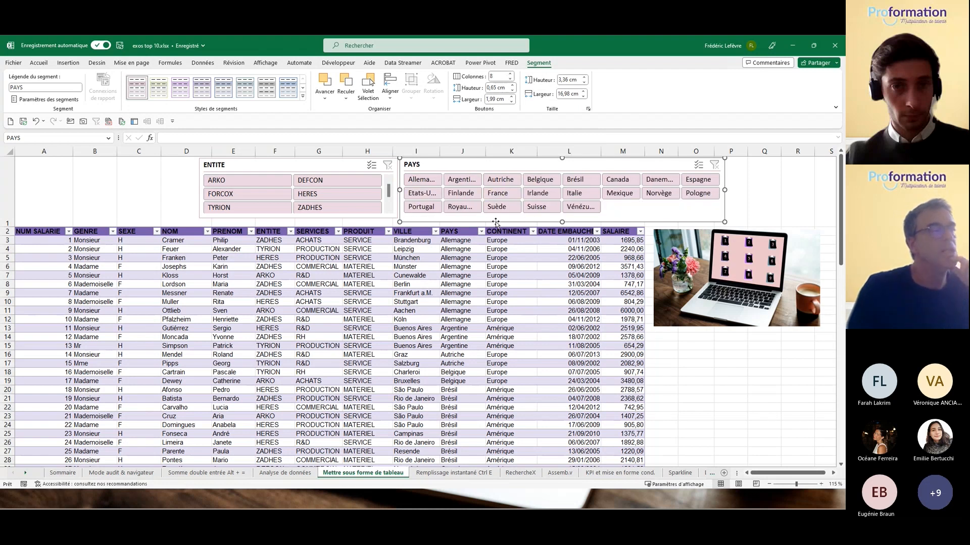
# Step: Test the ARKO filter, clear it, delete both slicers and return to Sommaire
pyautogui.click(234, 182)
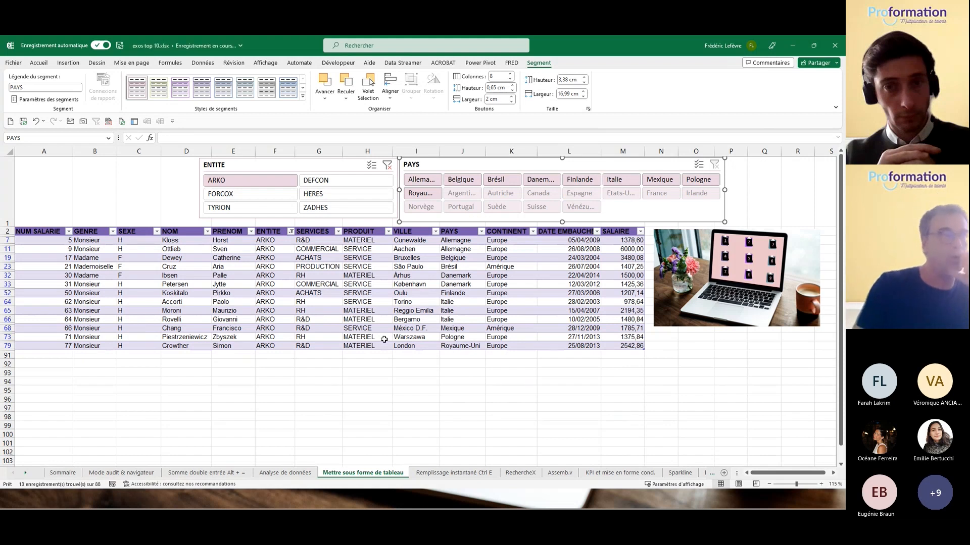
pyautogui.click(385, 168)
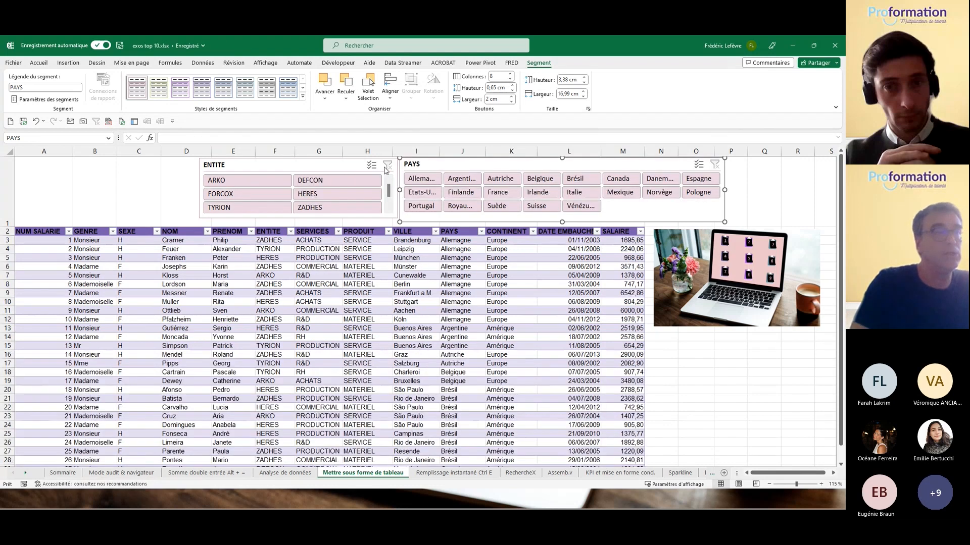
pyautogui.click(89, 207)
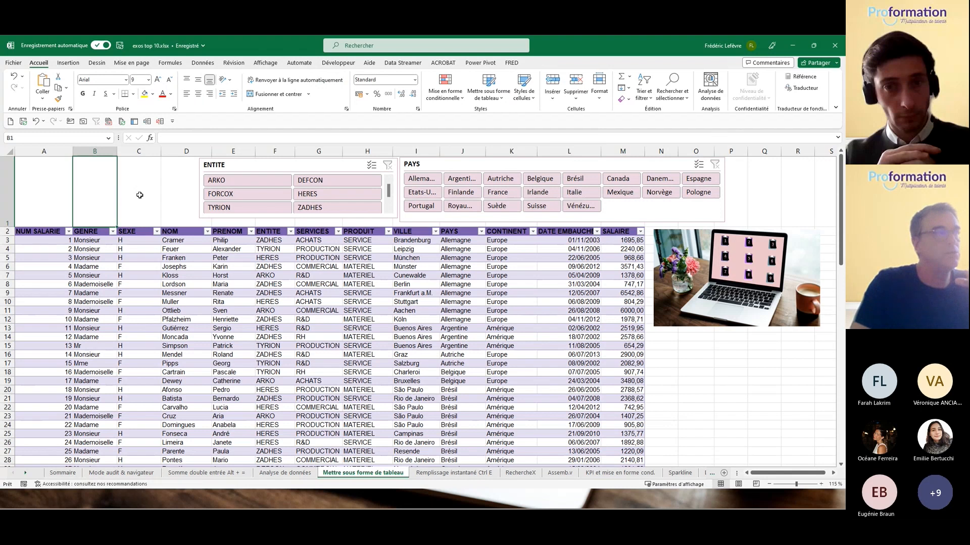
pyautogui.click(256, 166)
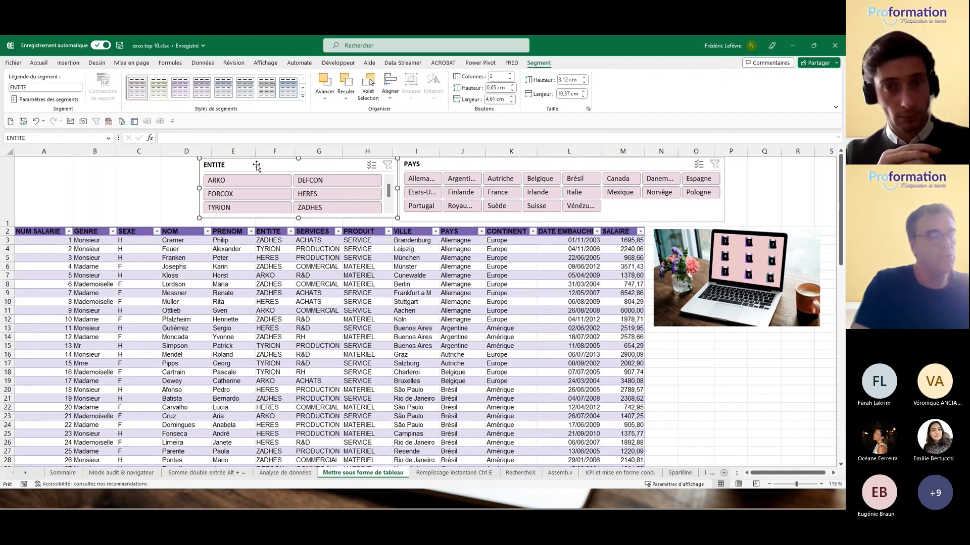
pyautogui.press('Delete')
pyautogui.click(432, 165)
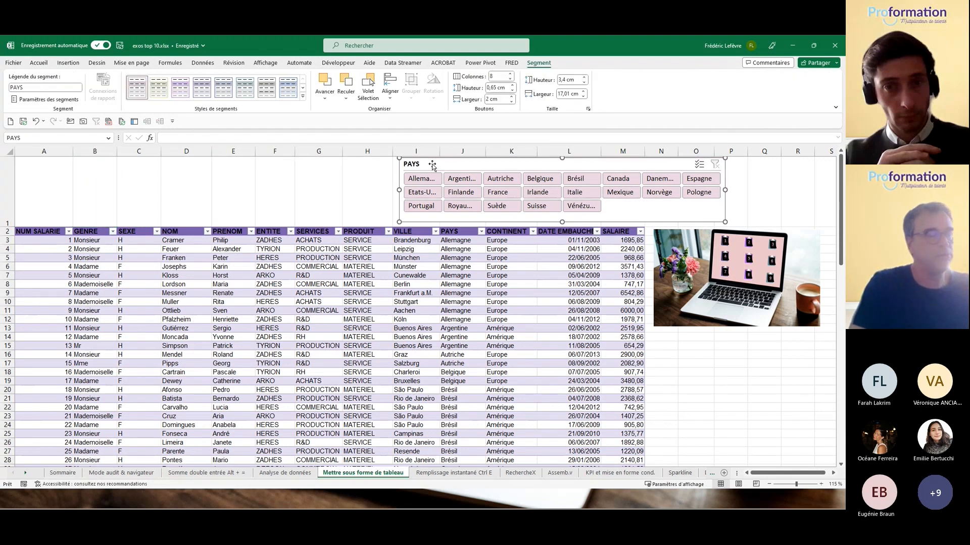
pyautogui.press('Delete')
pyautogui.click(437, 322)
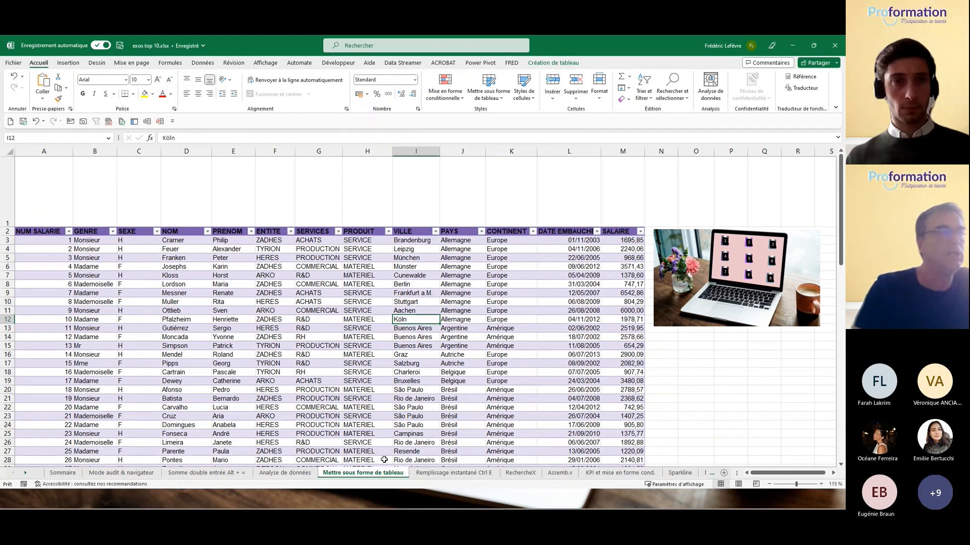
pyautogui.click(730, 285)
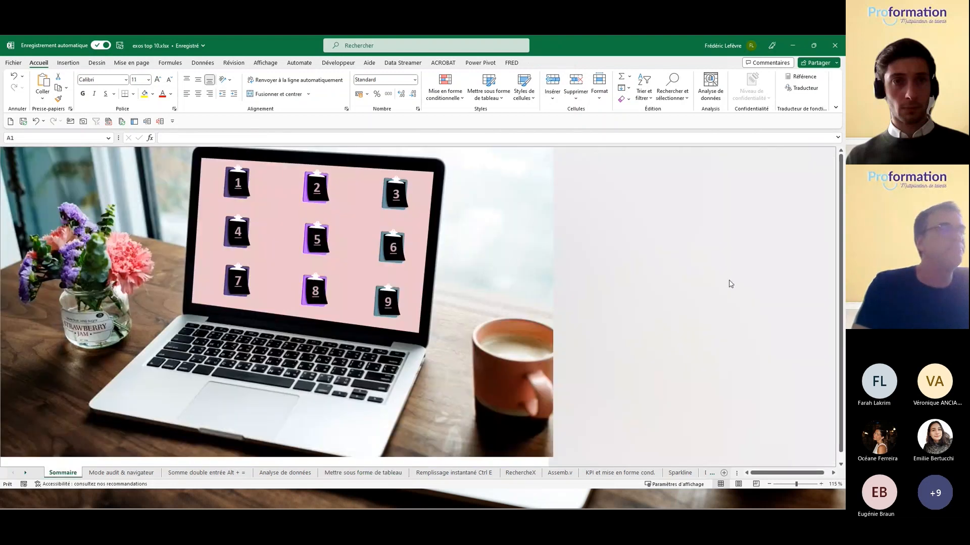
# Step: On the Remplissage instantané sheet, enter the first employee's e-mail in G2 and Flash Fill the Mail column
pyautogui.click(315, 241)
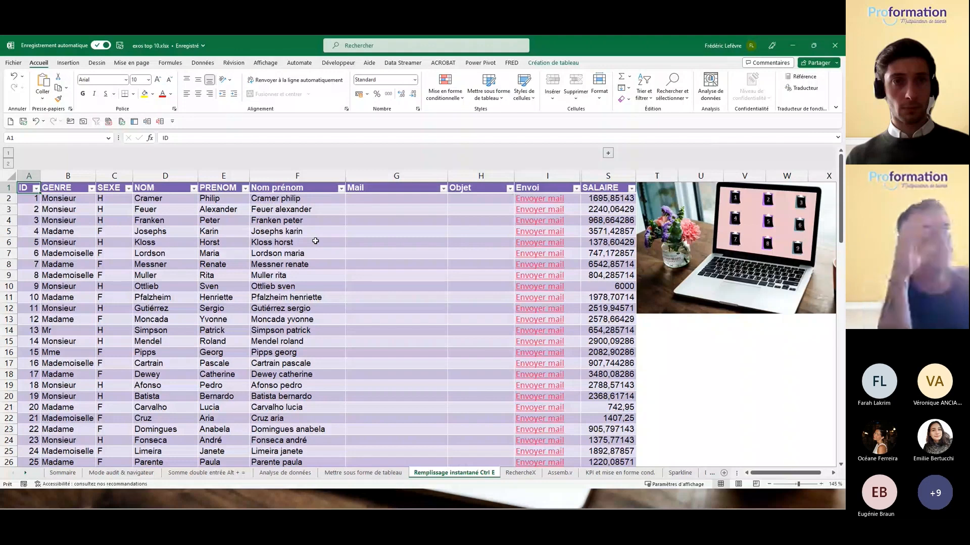
pyautogui.click(399, 201)
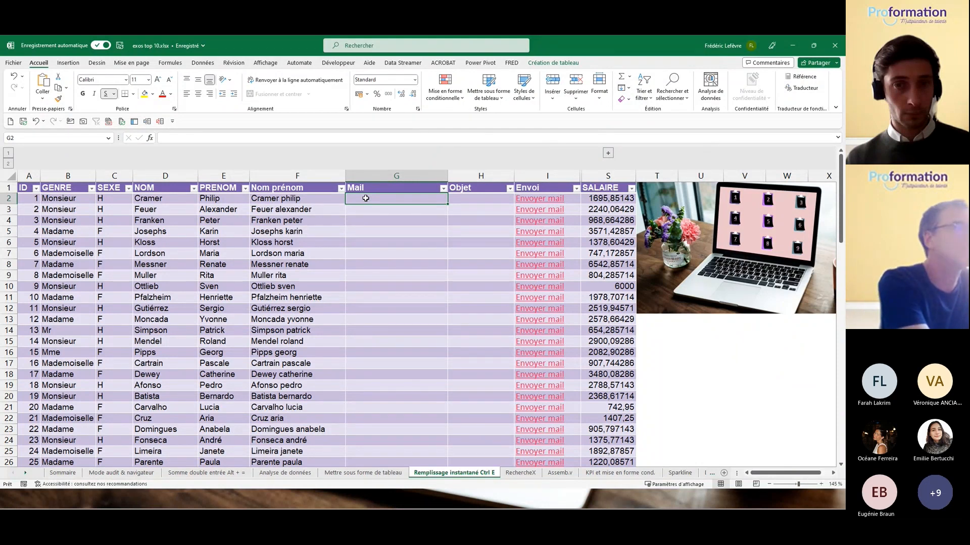
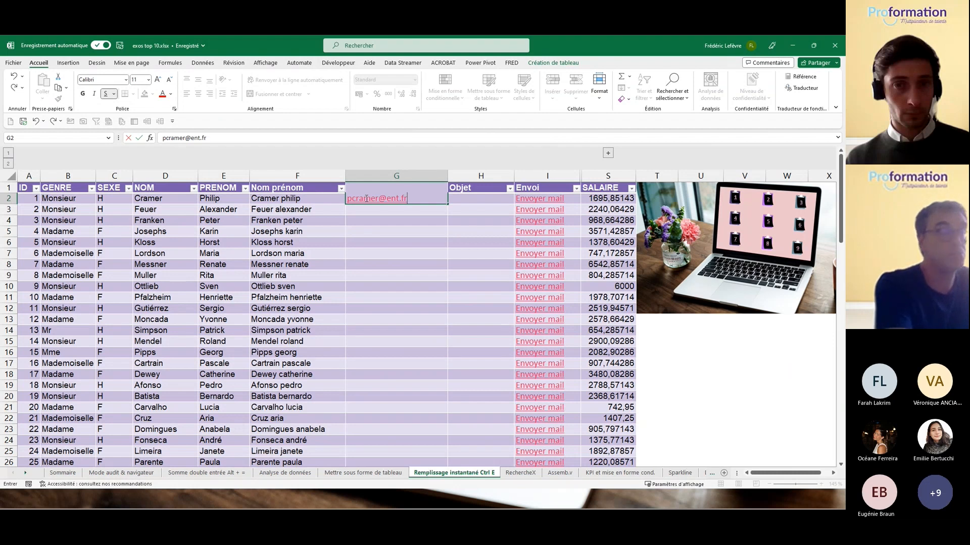
pyautogui.press('Return')
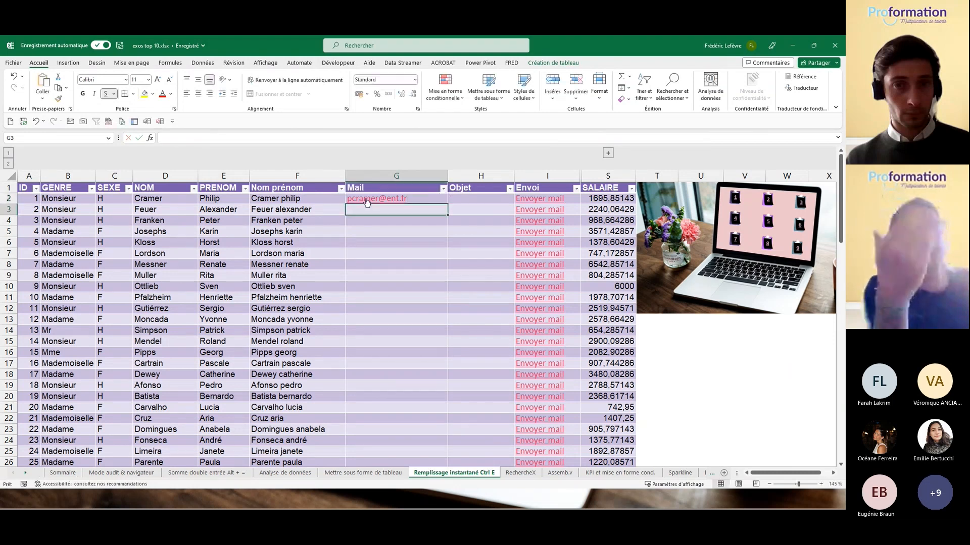
pyautogui.hotkey('ctrl', 'e')
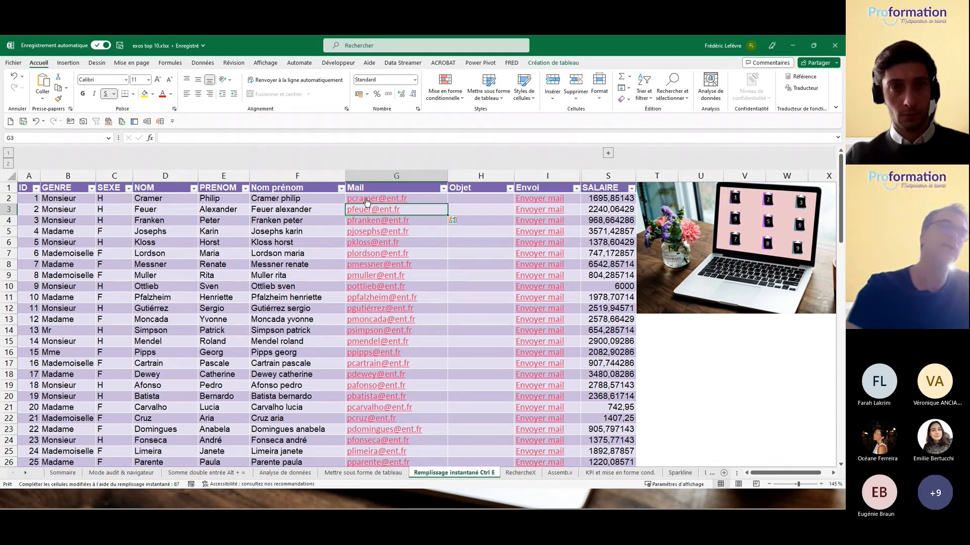
# Step: Visit the RechercheX and Mettre sous forme de tableau sheets, selecting B2, A5 and D5
pyautogui.click(764, 253)
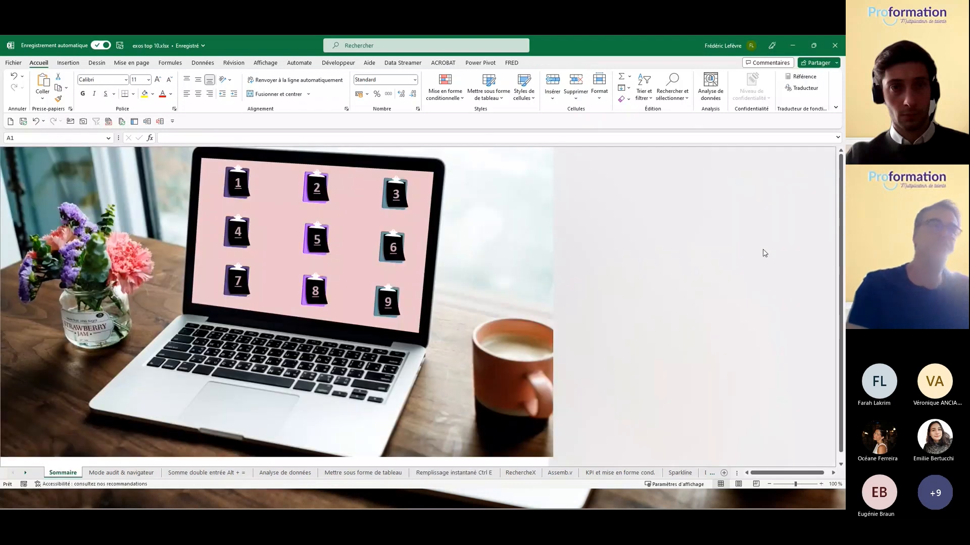
pyautogui.click(397, 256)
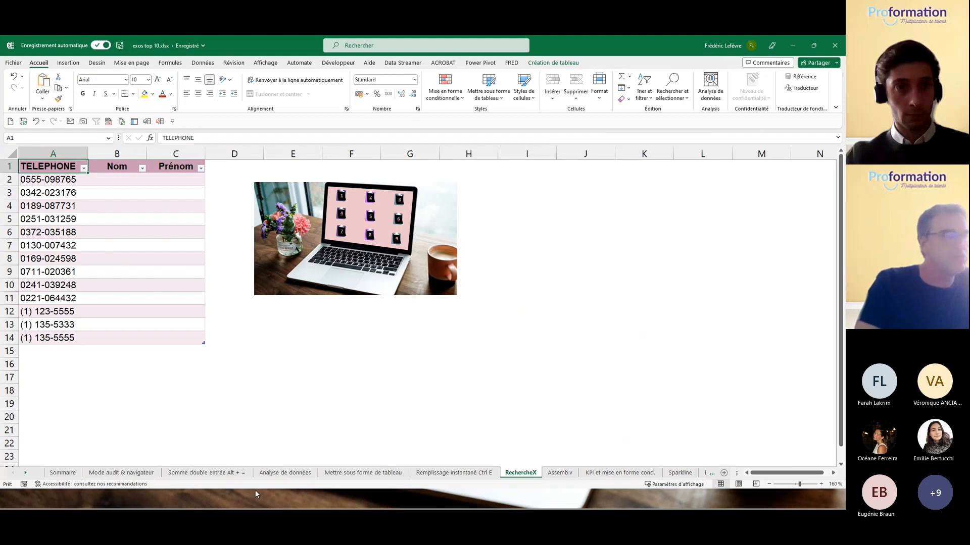
pyautogui.click(129, 180)
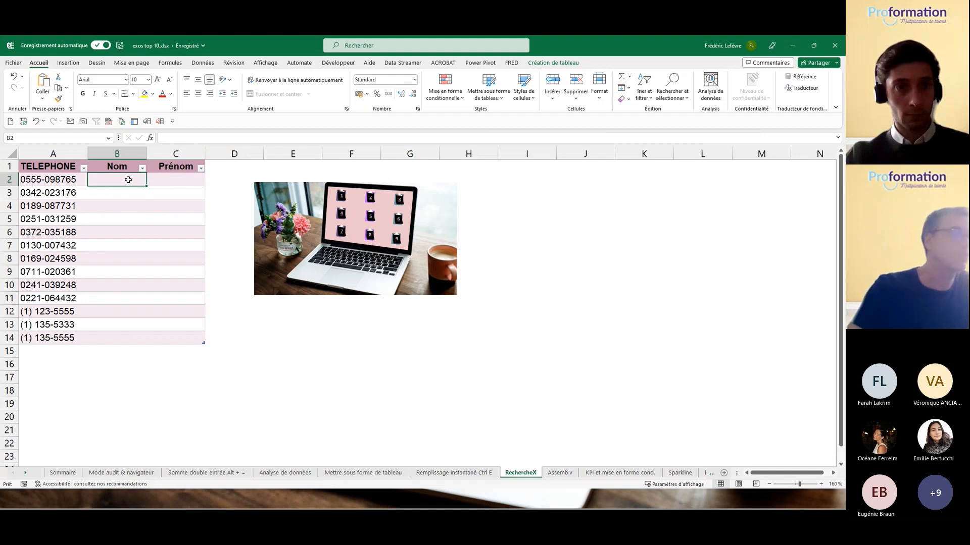
pyautogui.click(371, 475)
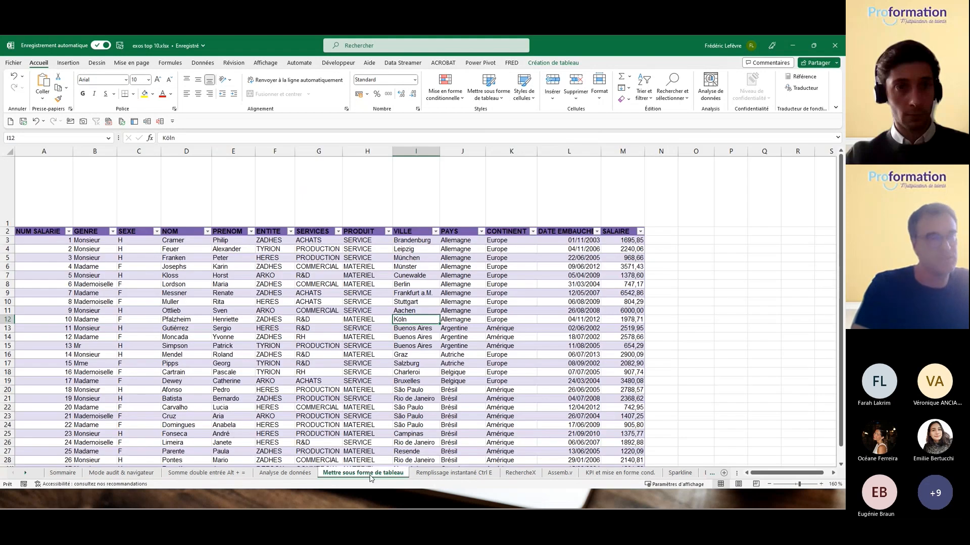
pyautogui.click(42, 257)
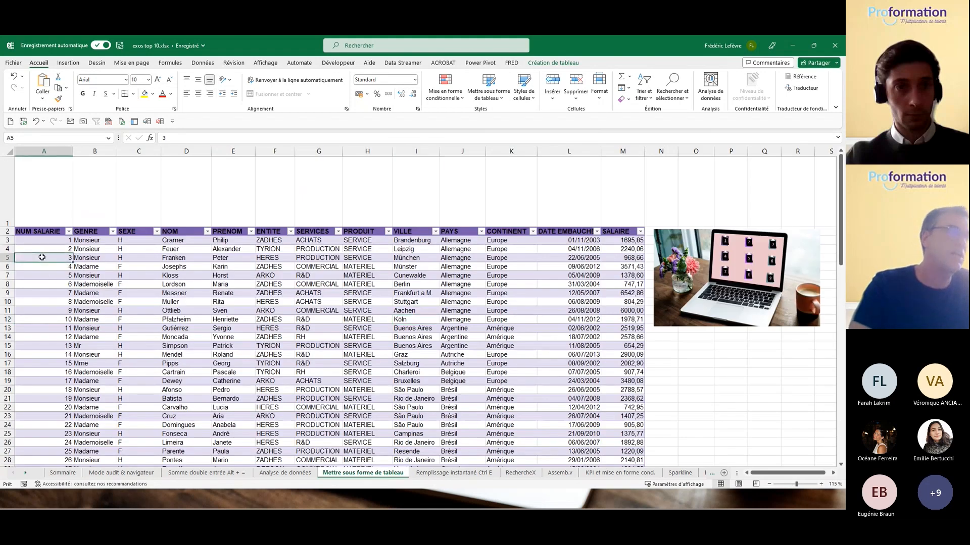
pyautogui.click(181, 261)
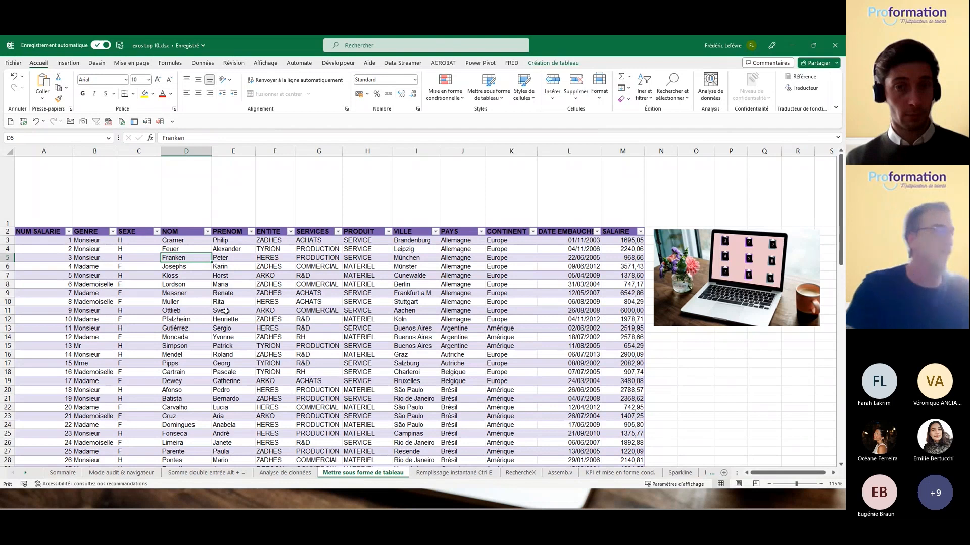
# Step: Move between RechercheX and Remplissage instantané Ctrl E, ending on the staff table
pyautogui.click(520, 473)
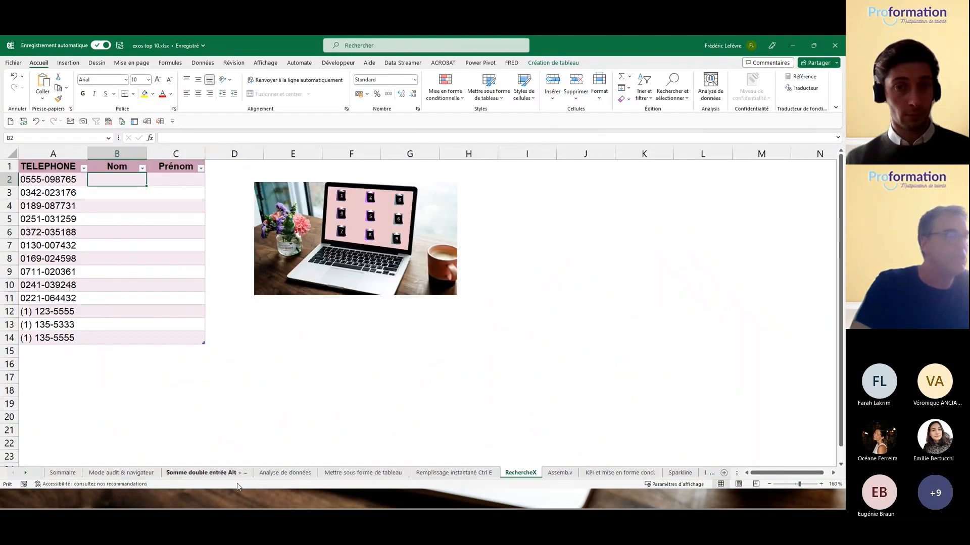
pyautogui.click(465, 473)
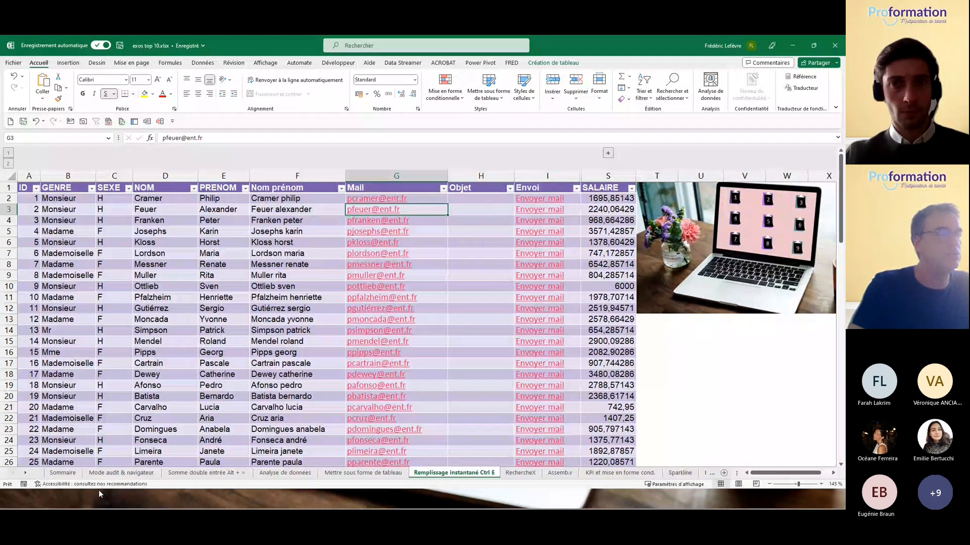
pyautogui.click(520, 473)
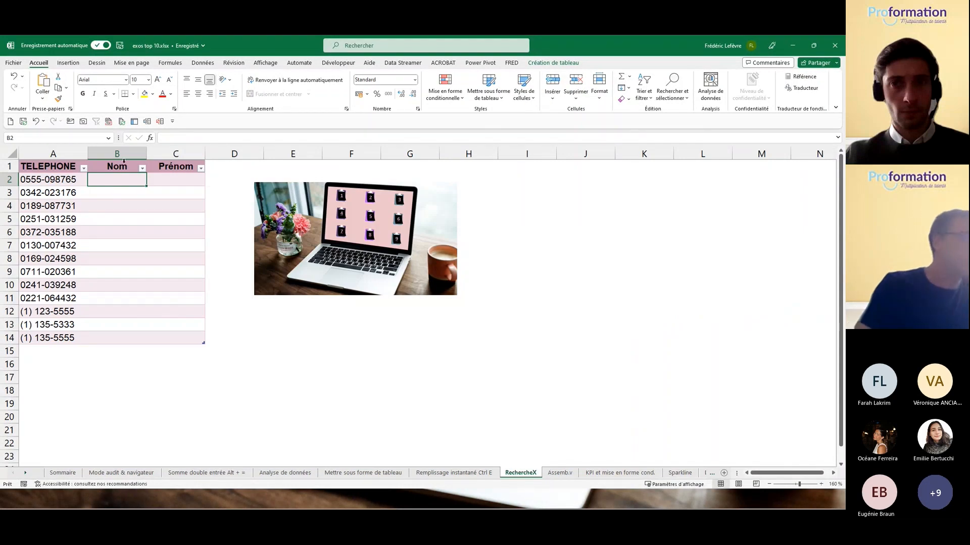
pyautogui.click(432, 473)
pyautogui.click(768, 249)
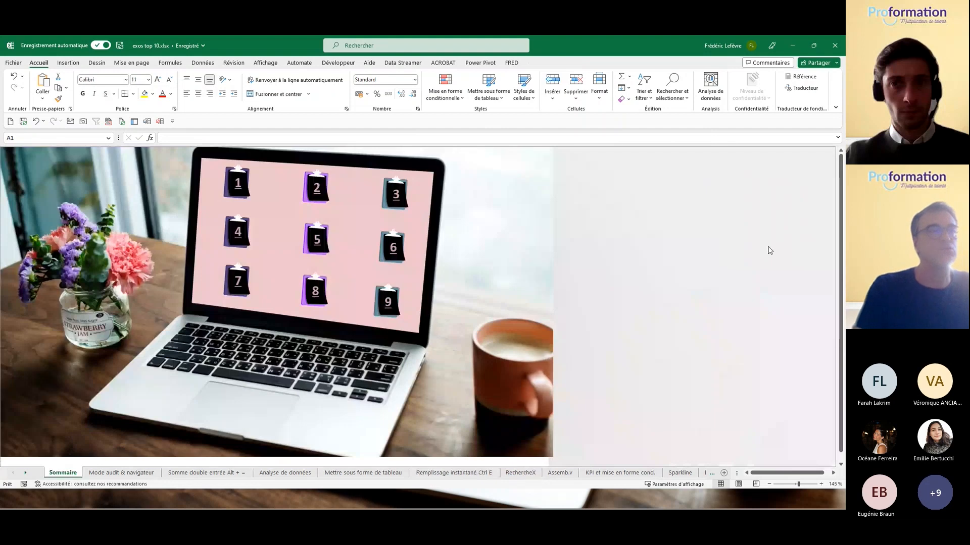
pyautogui.click(392, 252)
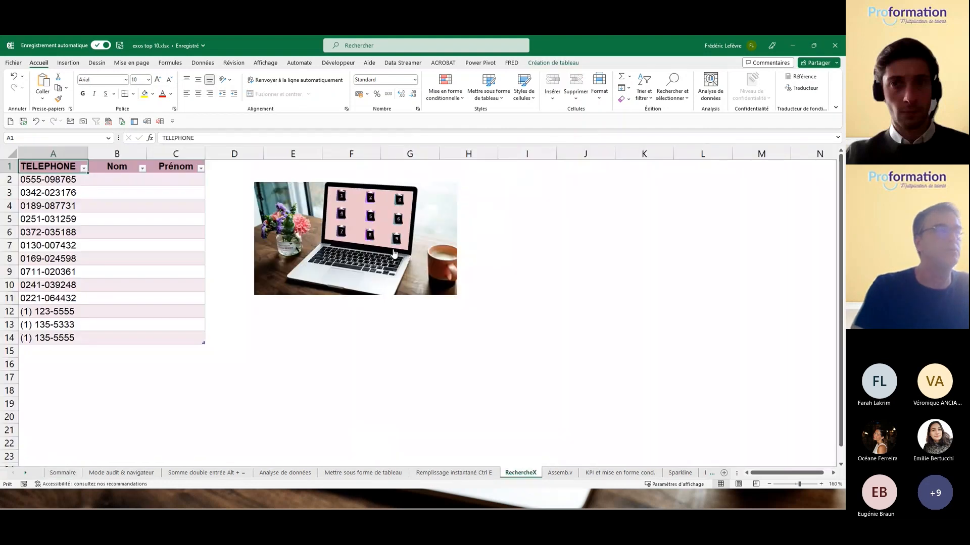
pyautogui.click(452, 475)
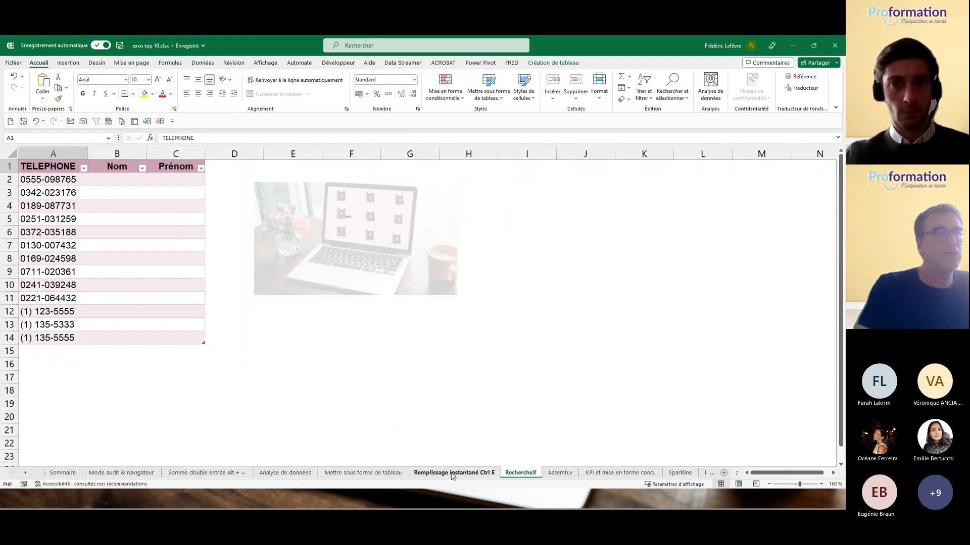
pyautogui.rightClick(664, 300)
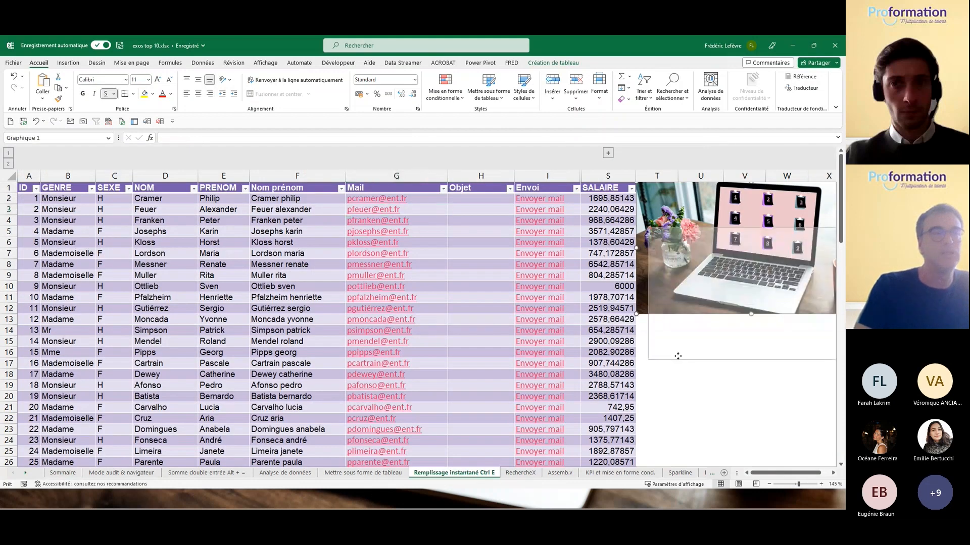
# Step: Expand grouped columns J–R and view the staff table name salarié2023 in Création de tableau
pyautogui.click(608, 153)
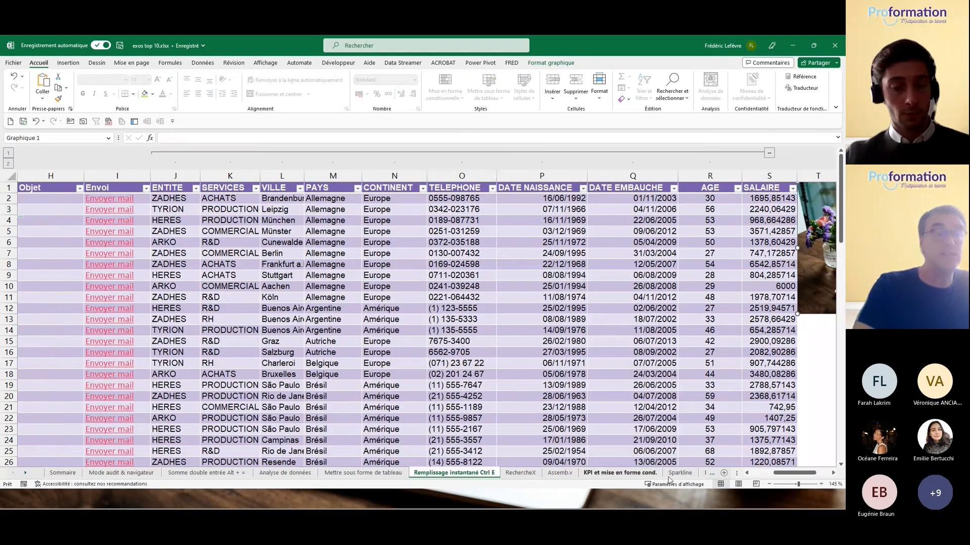
pyautogui.moveTo(781, 475); pyautogui.dragTo(747, 474)
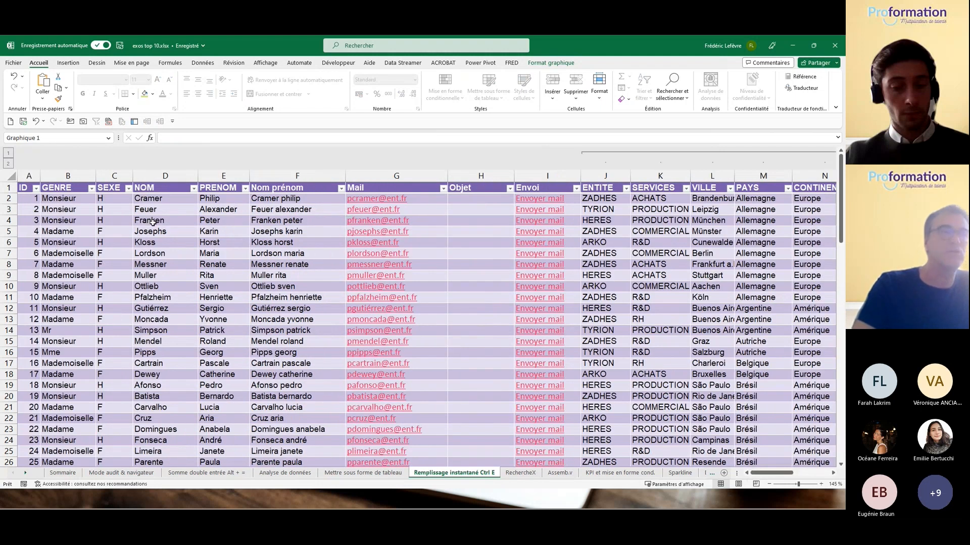
pyautogui.click(202, 241)
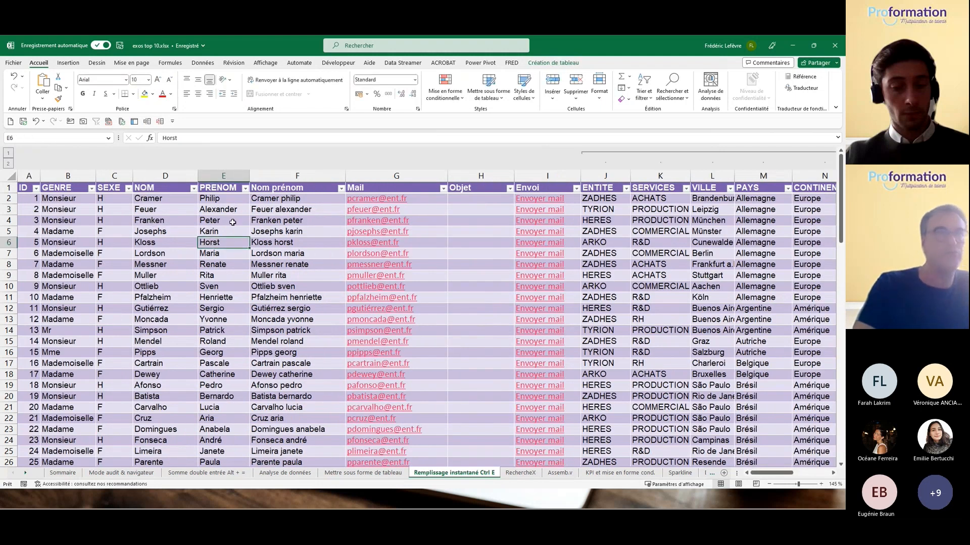
pyautogui.click(544, 65)
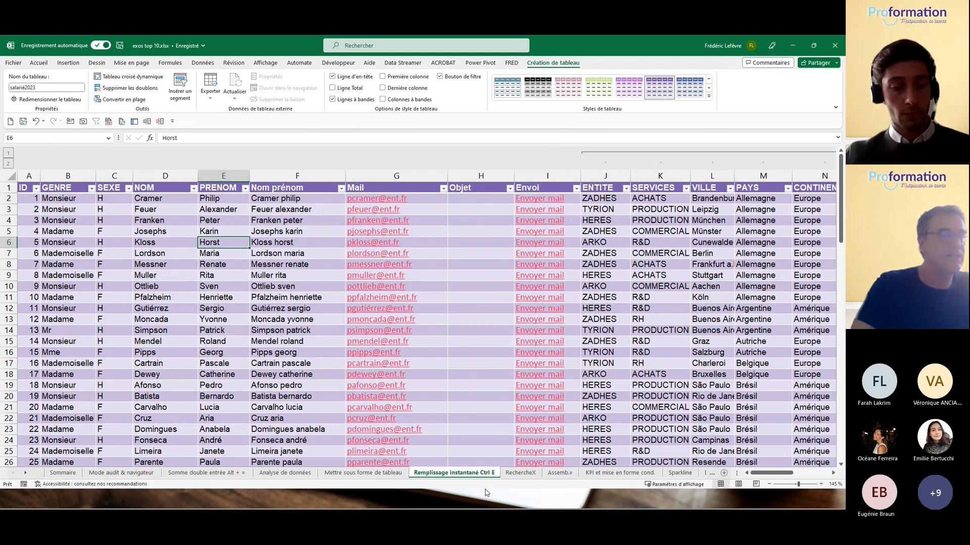
# Step: On RechercheX, start =RECHERCHEX in B2 using the row's TELEPHONE as lookup value
pyautogui.click(520, 472)
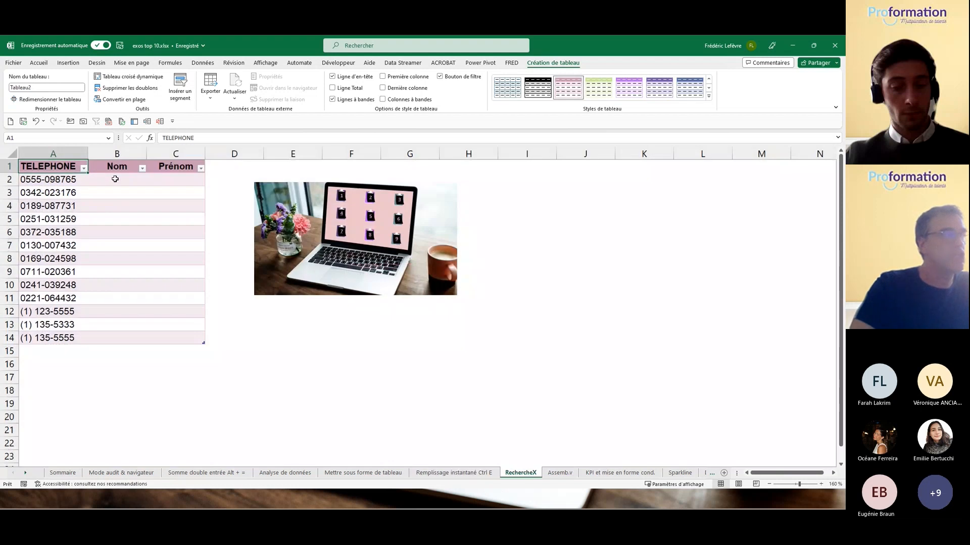
pyautogui.click(115, 179)
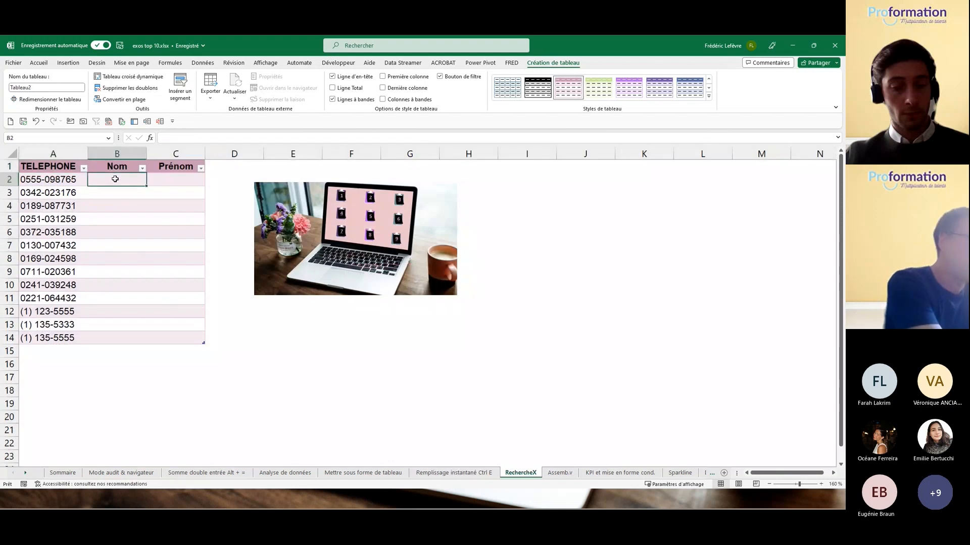
pyautogui.write('=rech')
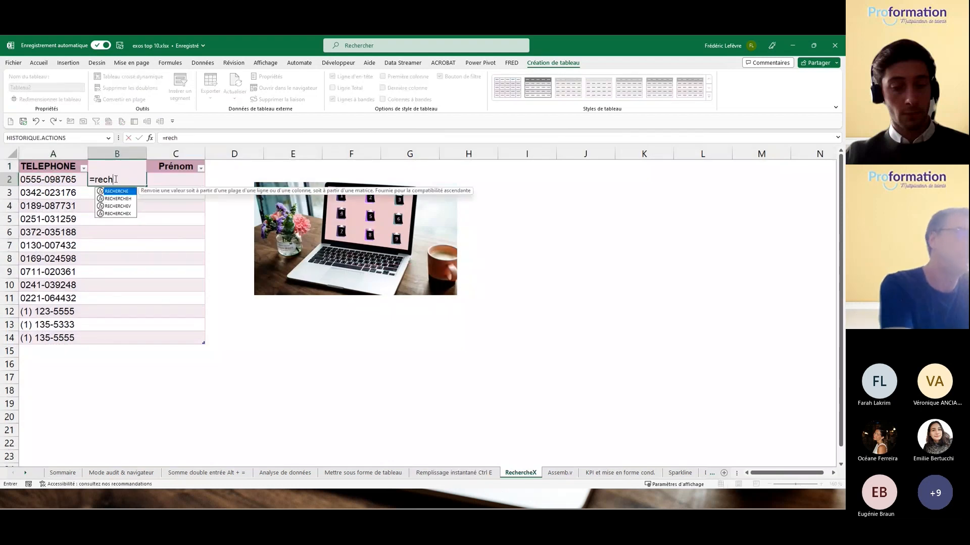
pyautogui.press('Down')
pyautogui.press('Down')
pyautogui.press('Down')
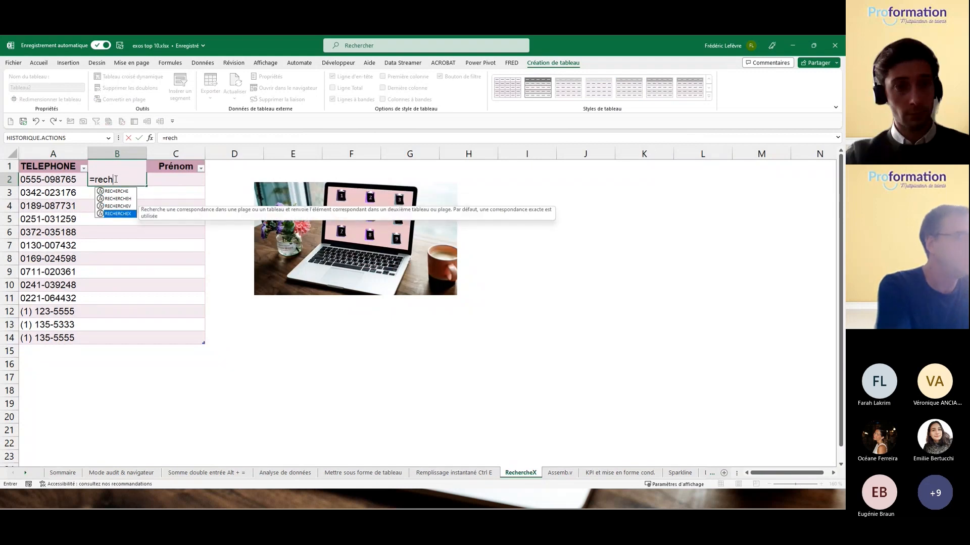
pyautogui.press('Tab')
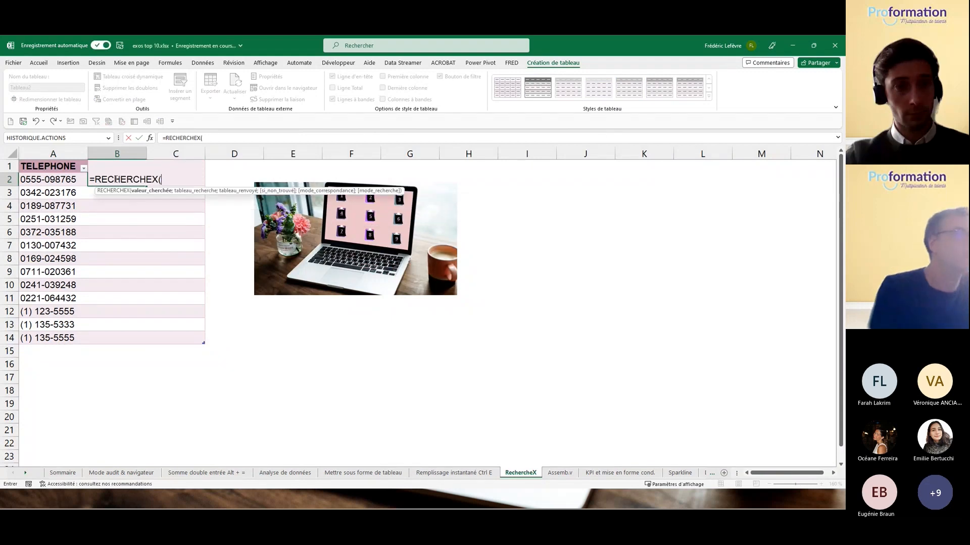
pyautogui.click(45, 178)
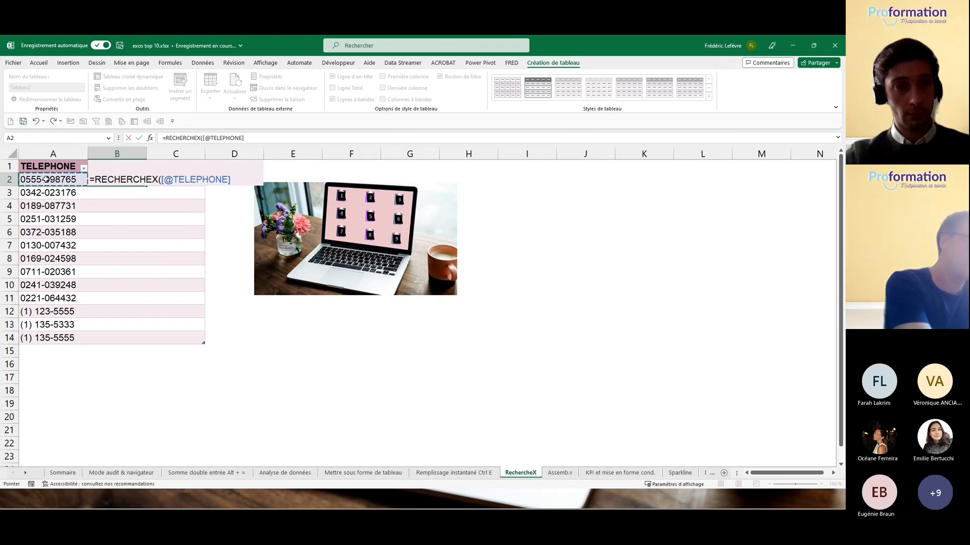
# Step: Add salarié2023[TELEPHONE] as lookup array and salarié2023[nom] as return array
pyautogui.write(';')
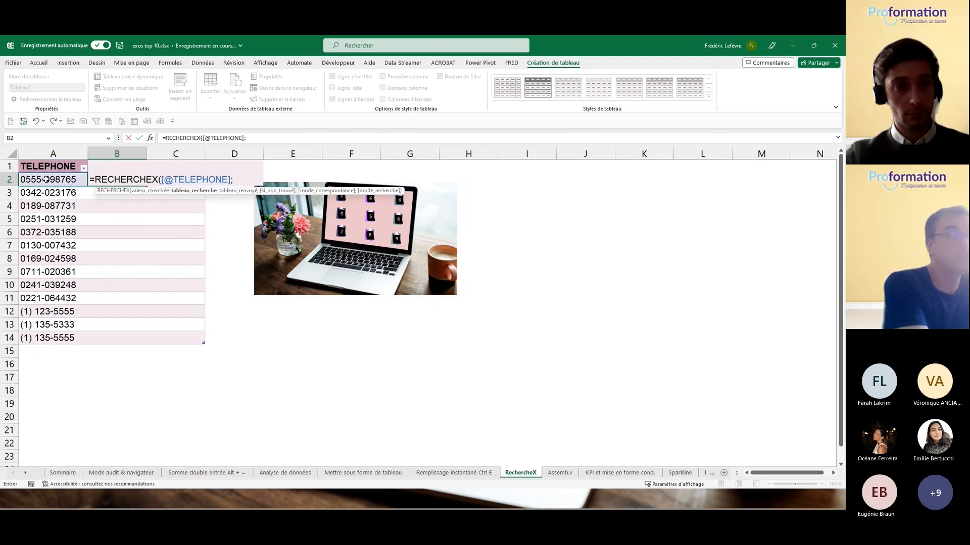
pyautogui.write('sala')
pyautogui.press('Tab')
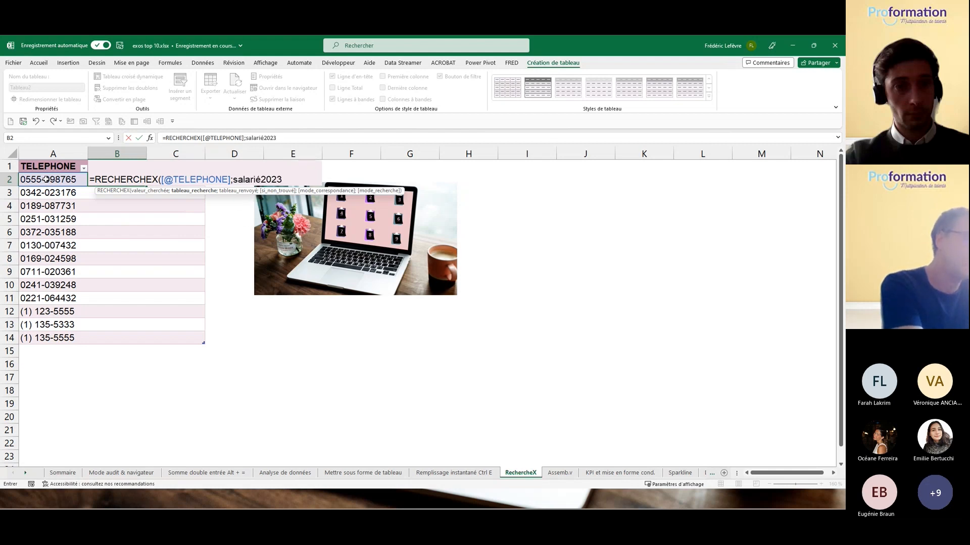
pyautogui.write('[')
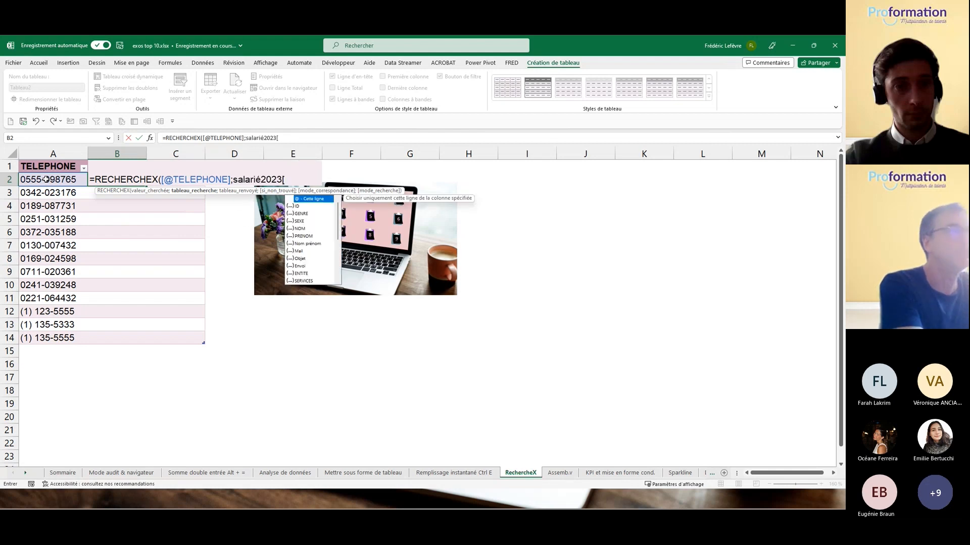
pyautogui.write('T')
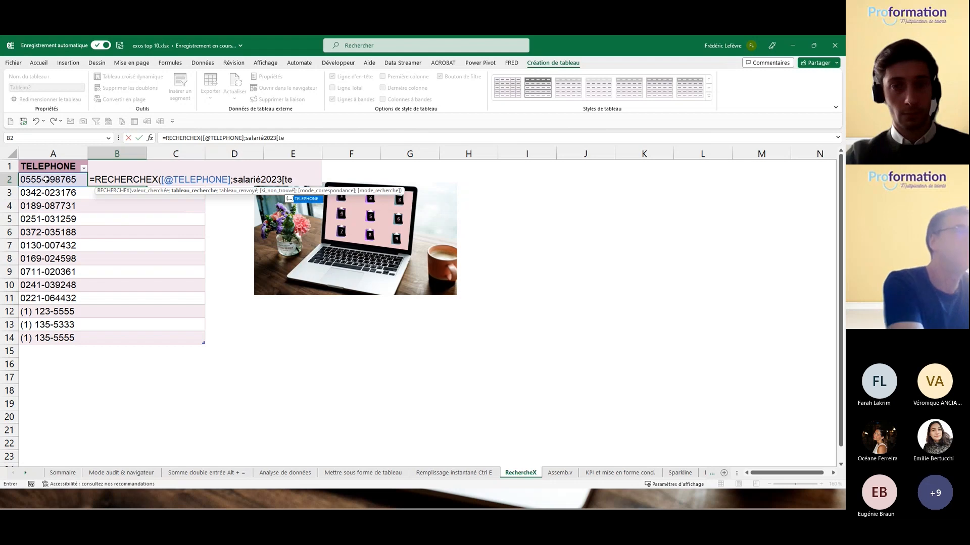
pyautogui.press('Tab')
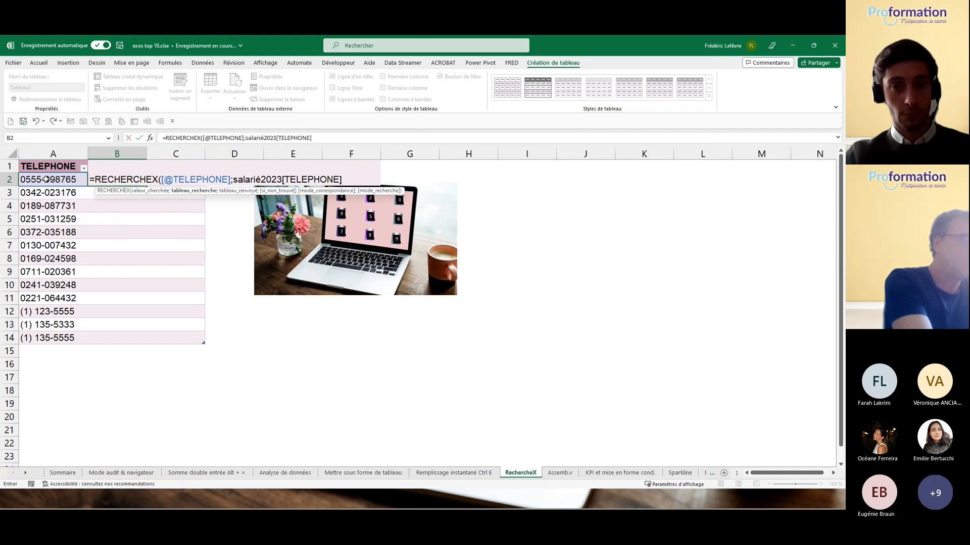
pyautogui.write('];')
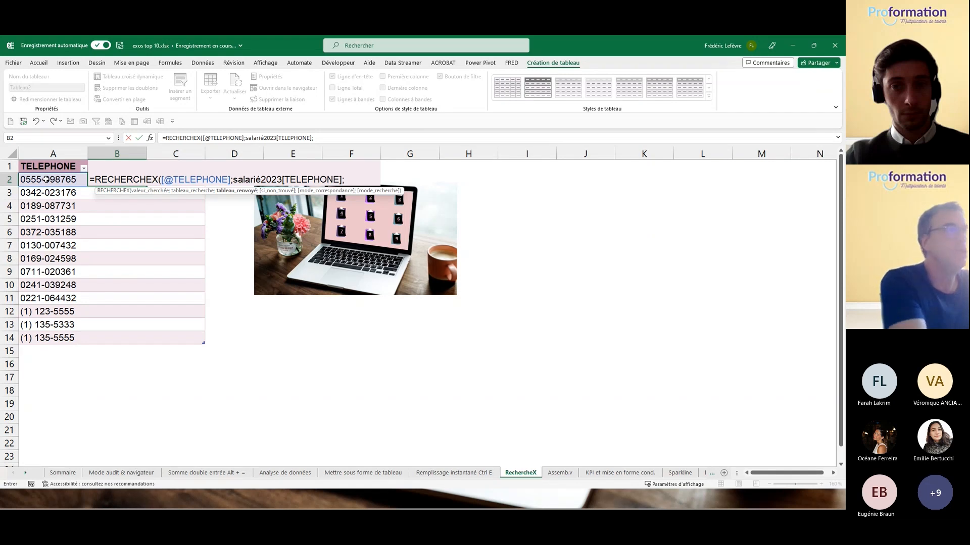
pyautogui.write('sala')
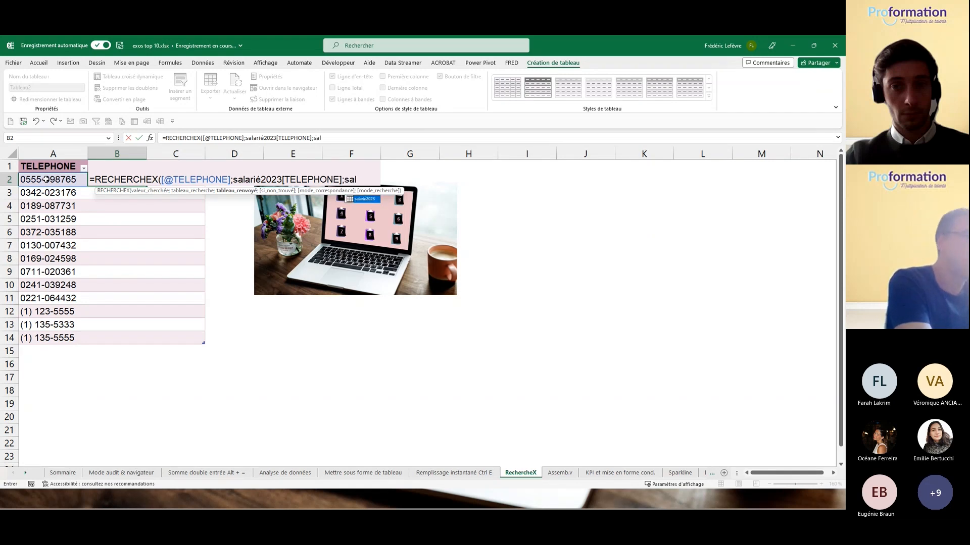
pyautogui.press('Tab')
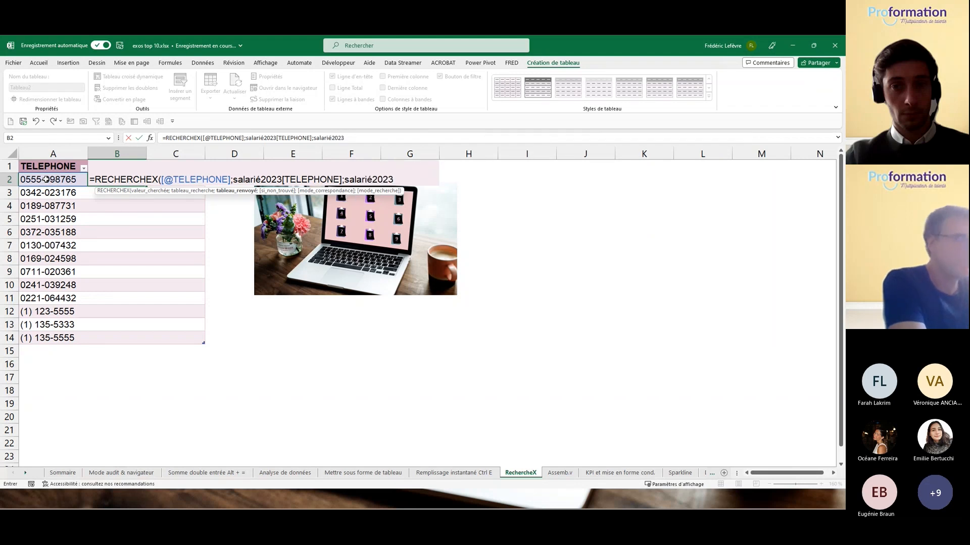
pyautogui.write('[')
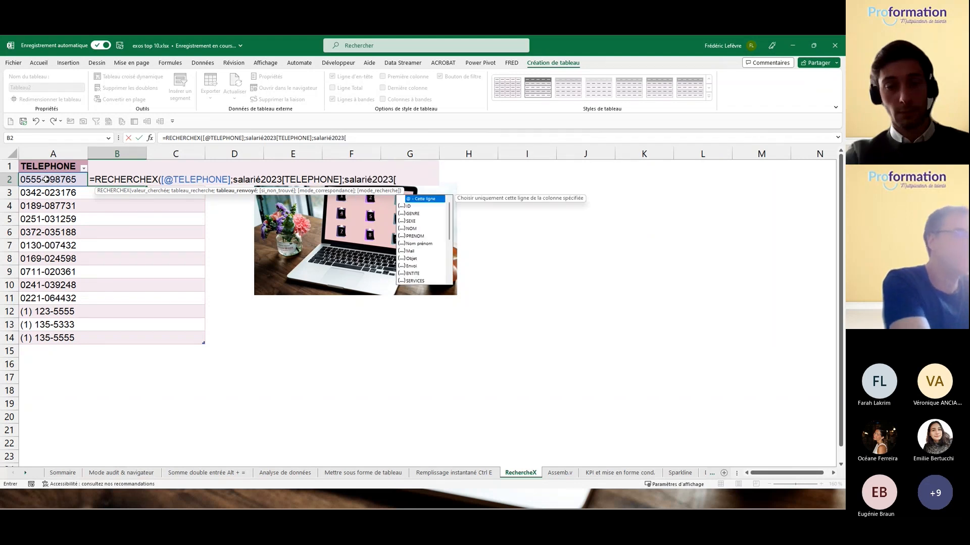
pyautogui.write('nom')
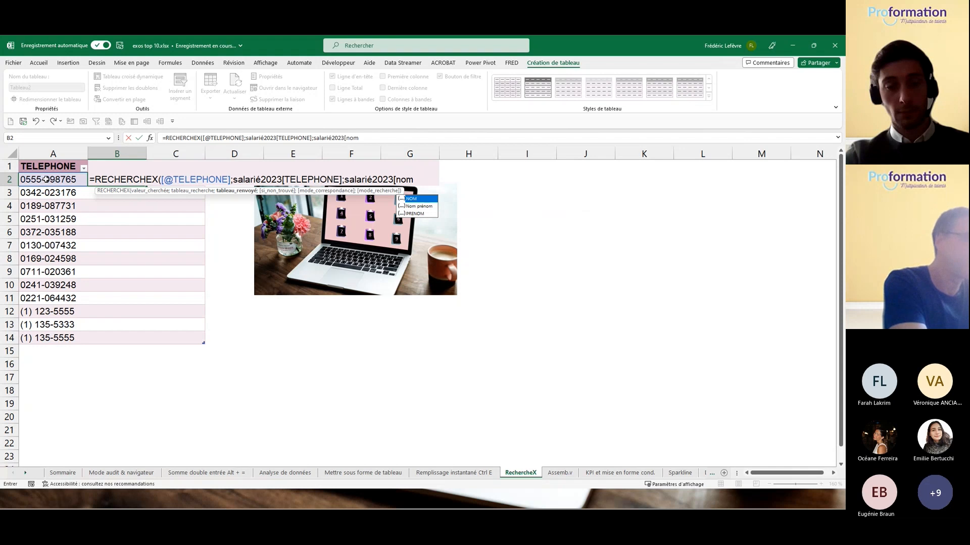
pyautogui.write(']')
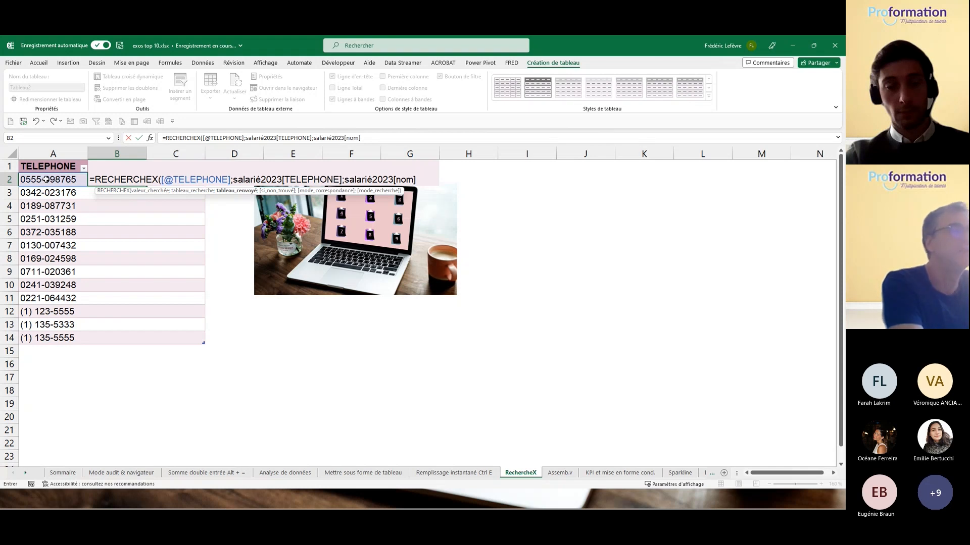
pyautogui.write(';')
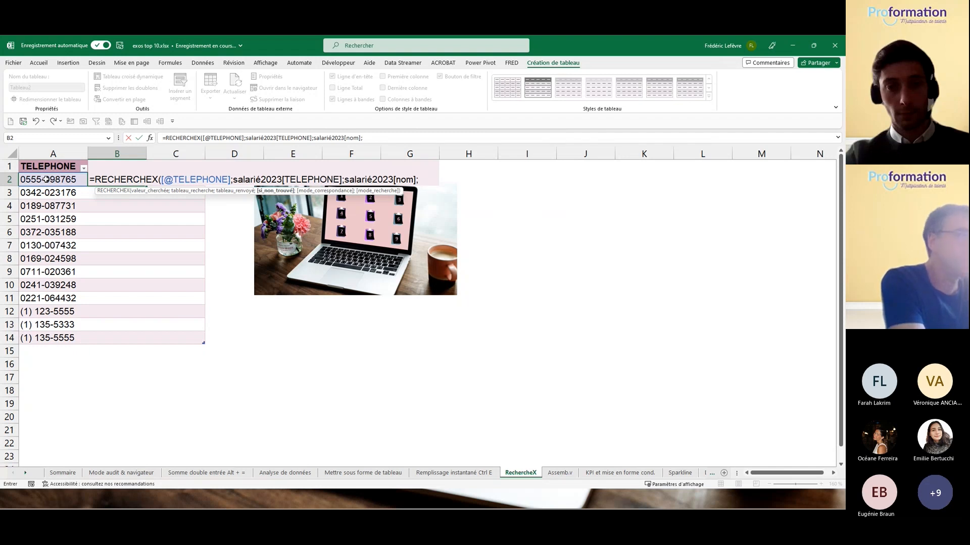
# Step: Close the formula with "erreur" as not-found value and exact match 0, then commit it
pyautogui.write('"erreur')
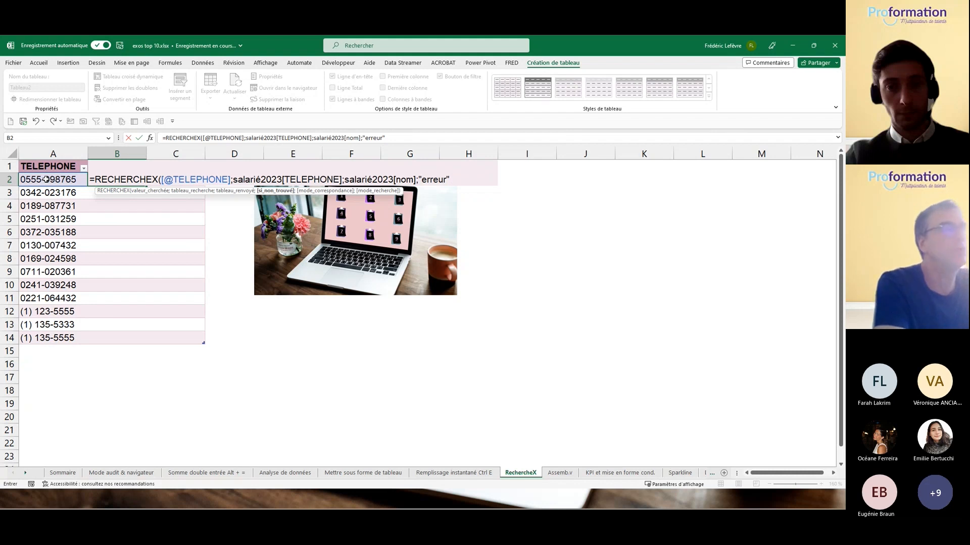
pyautogui.write('"')
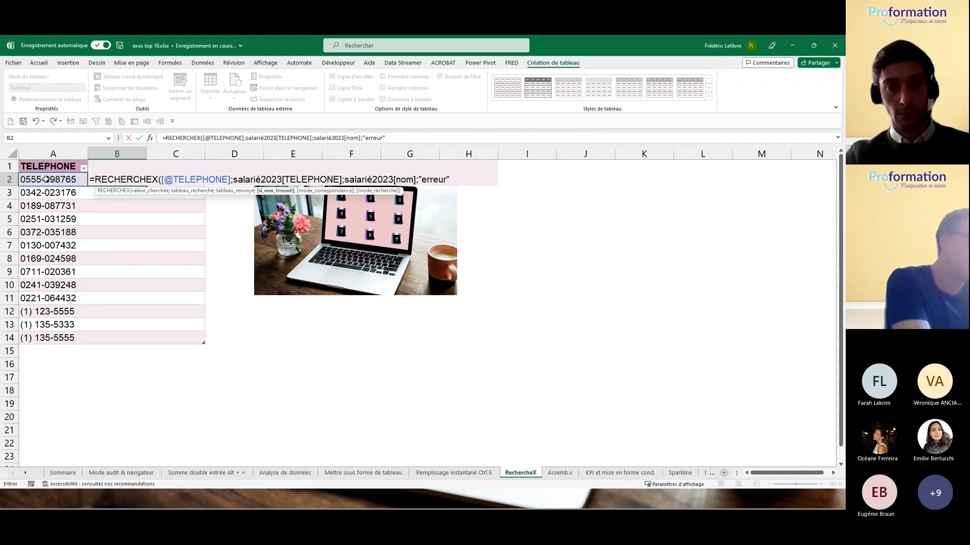
pyautogui.write(';')
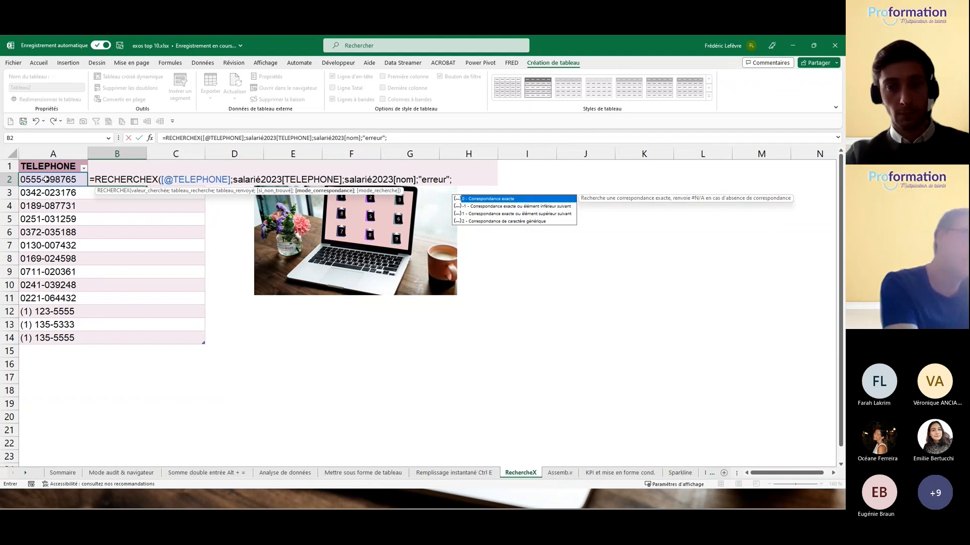
pyautogui.write('0)')
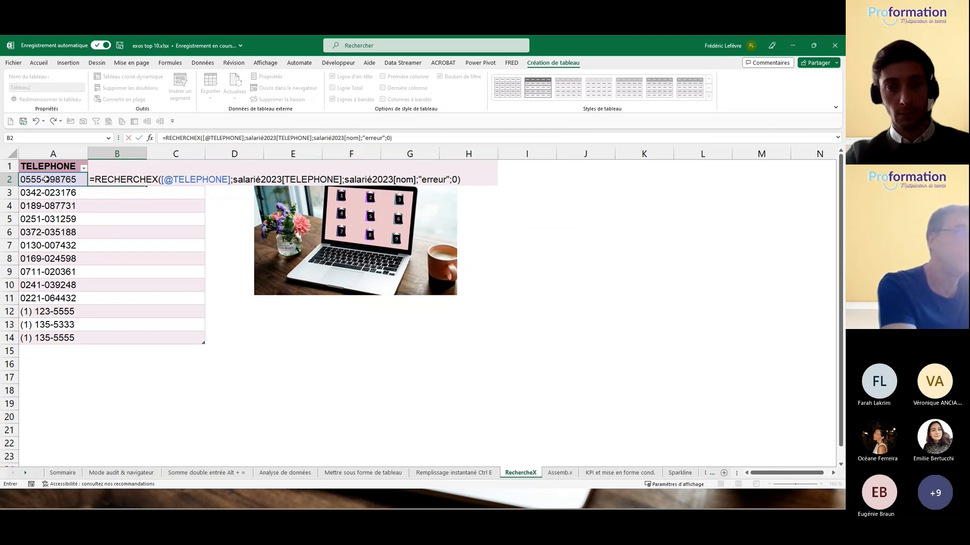
pyautogui.press('Return')
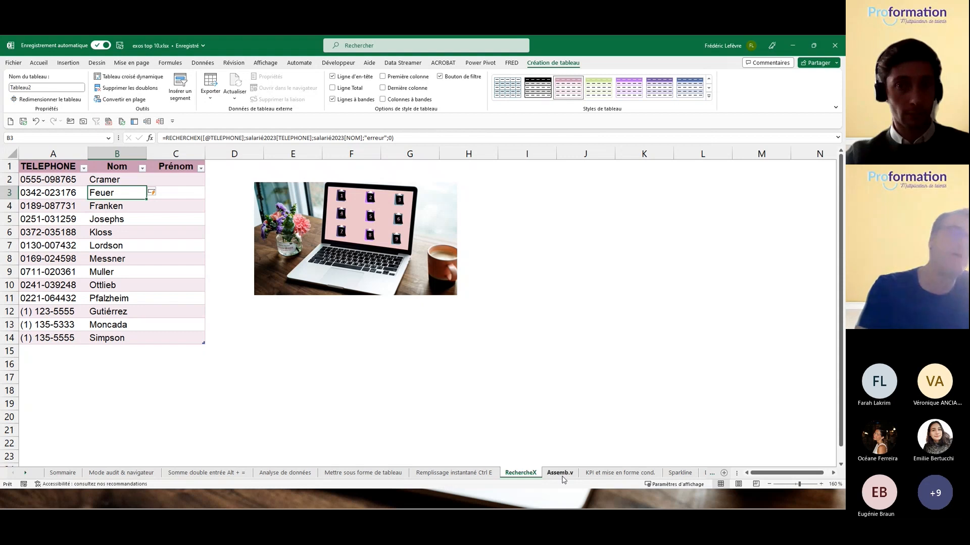
# Step: Open Assemb.v, check the ile_de_france and Hauts_de_france table names, then select J16
pyautogui.click(255, 282)
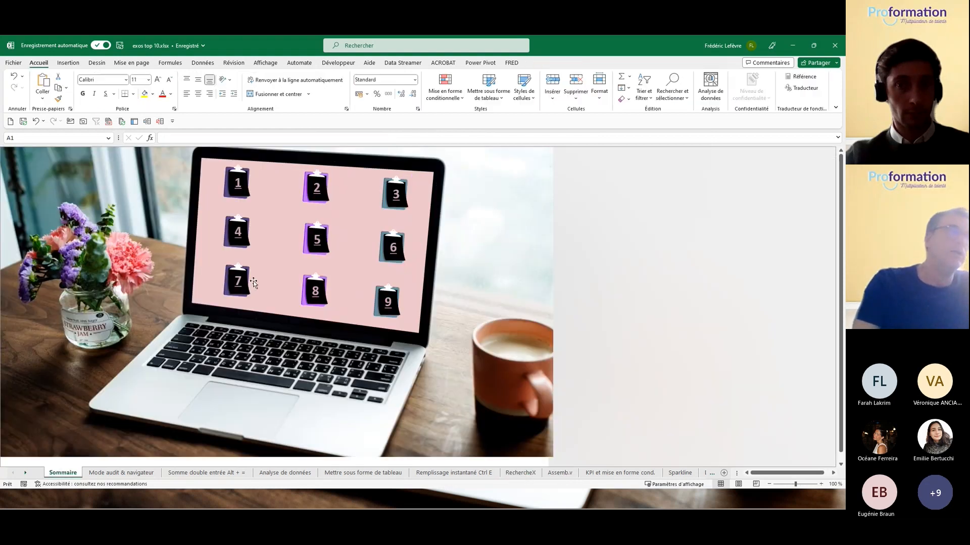
pyautogui.click(240, 282)
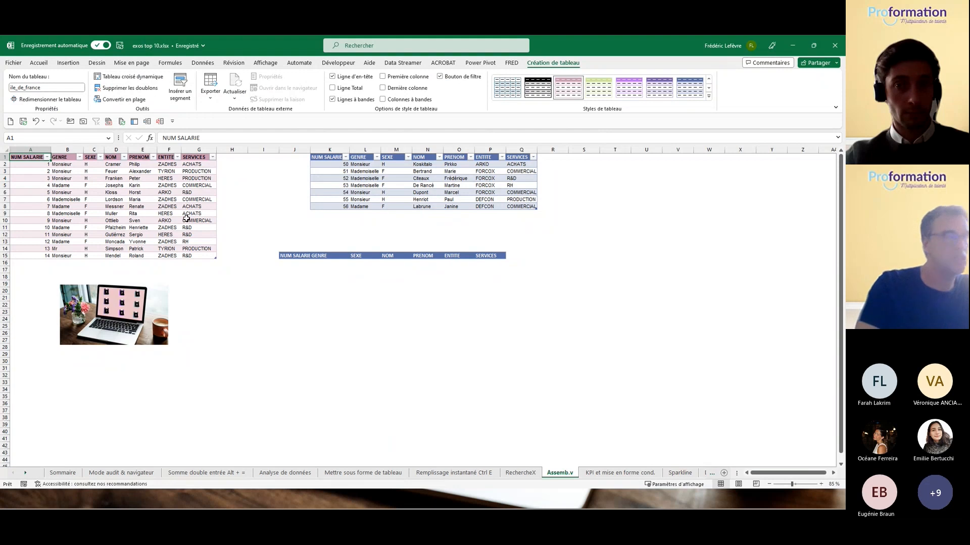
pyautogui.click(131, 192)
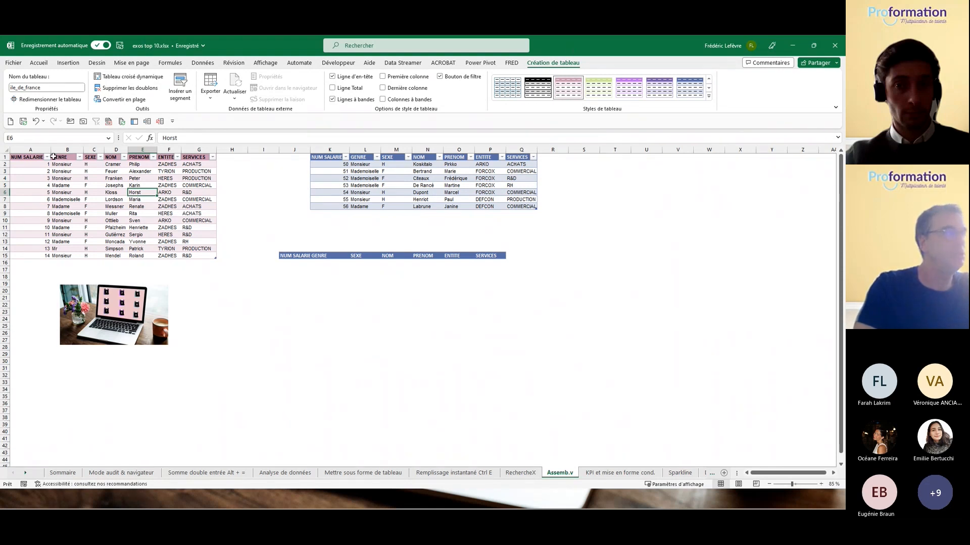
pyautogui.click(407, 178)
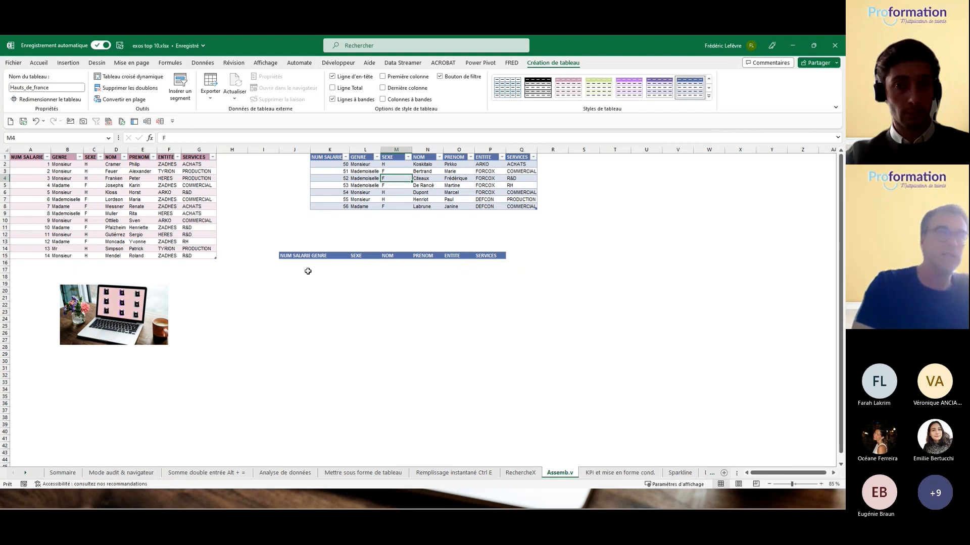
pyautogui.click(35, 171)
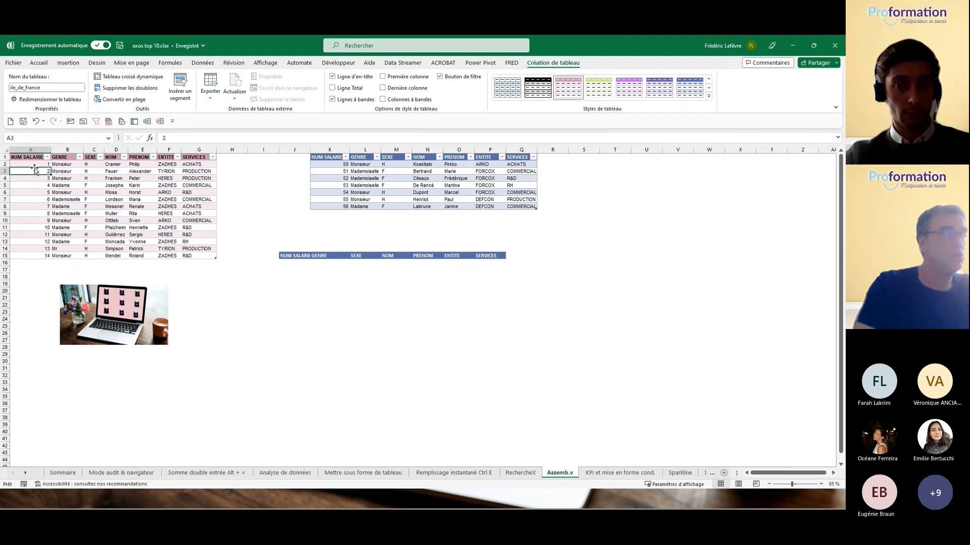
pyautogui.click(302, 263)
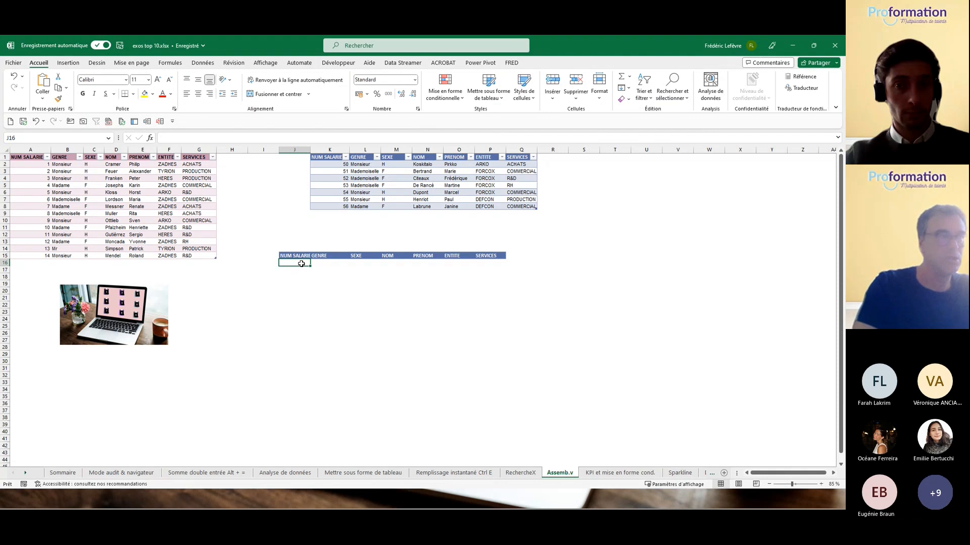
# Step: Enter =ASSEMB.V(ile_de_france;Hauts_de_france) in J16 to stack both employee tables
pyautogui.write('=ass')
pyautogui.press('Down')
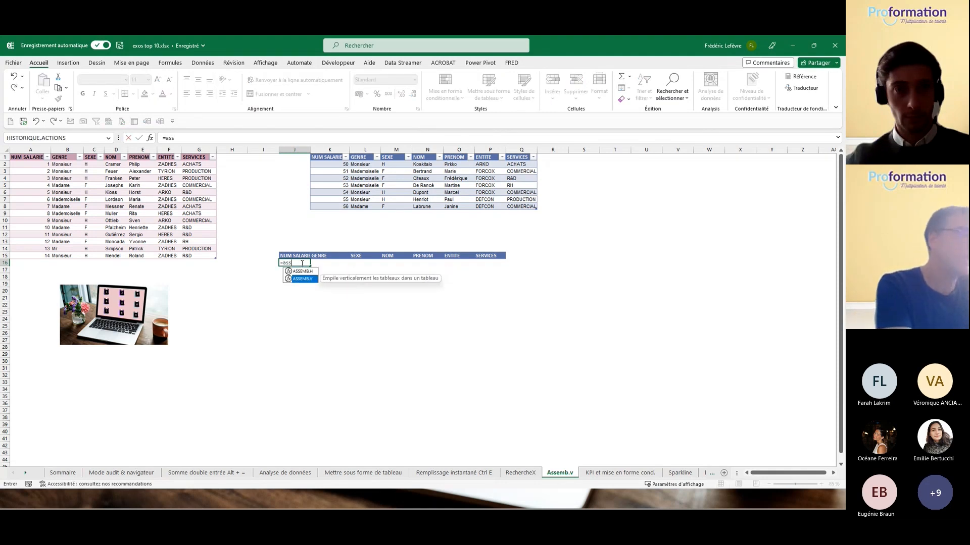
pyautogui.press('Tab')
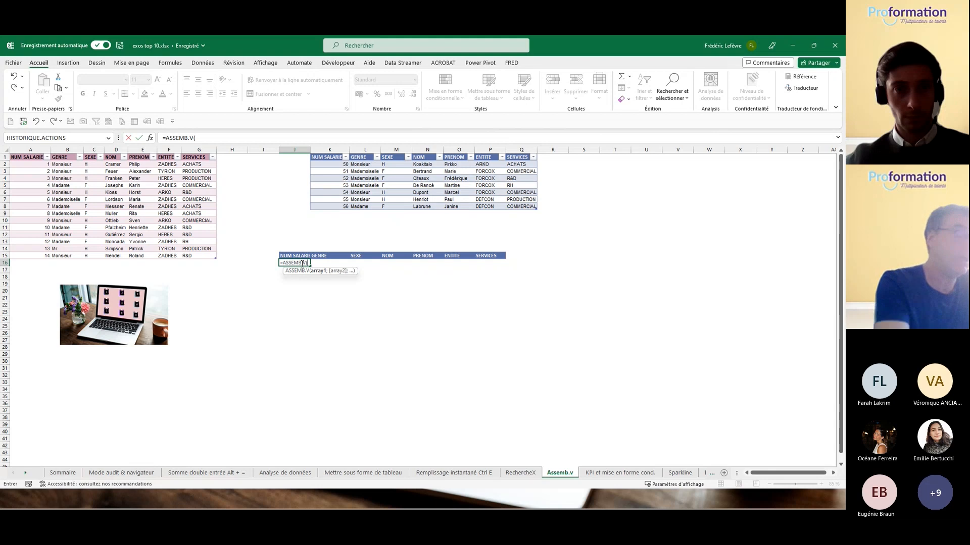
pyautogui.write('il')
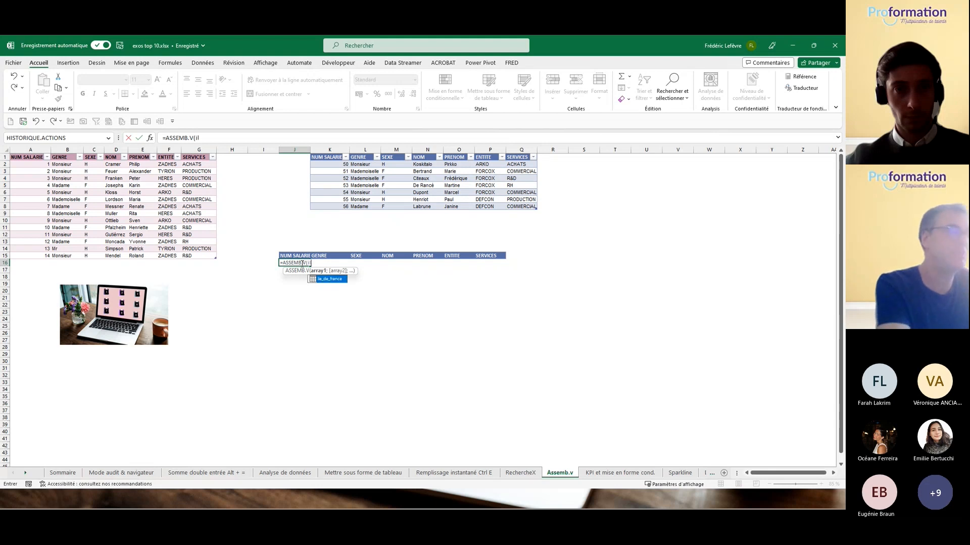
pyautogui.press('Tab')
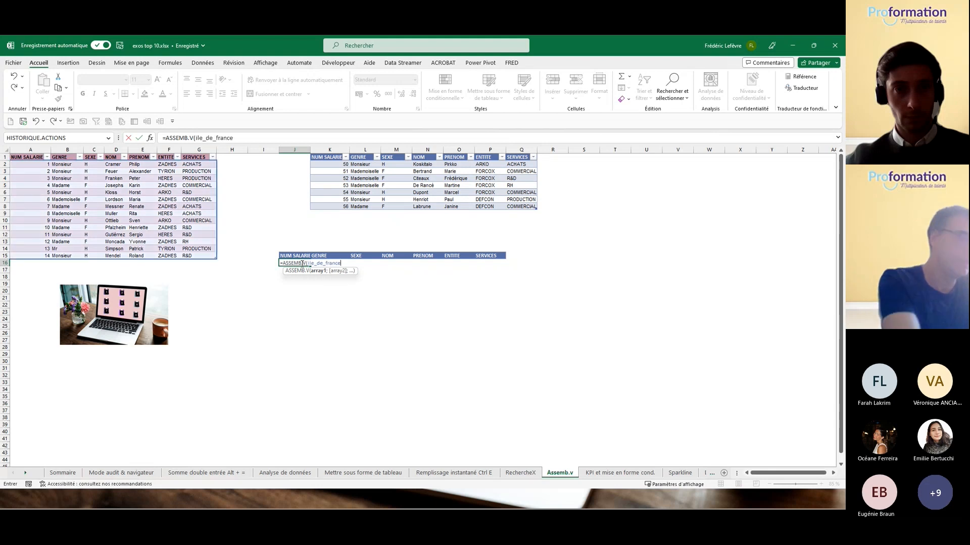
pyautogui.write(';h')
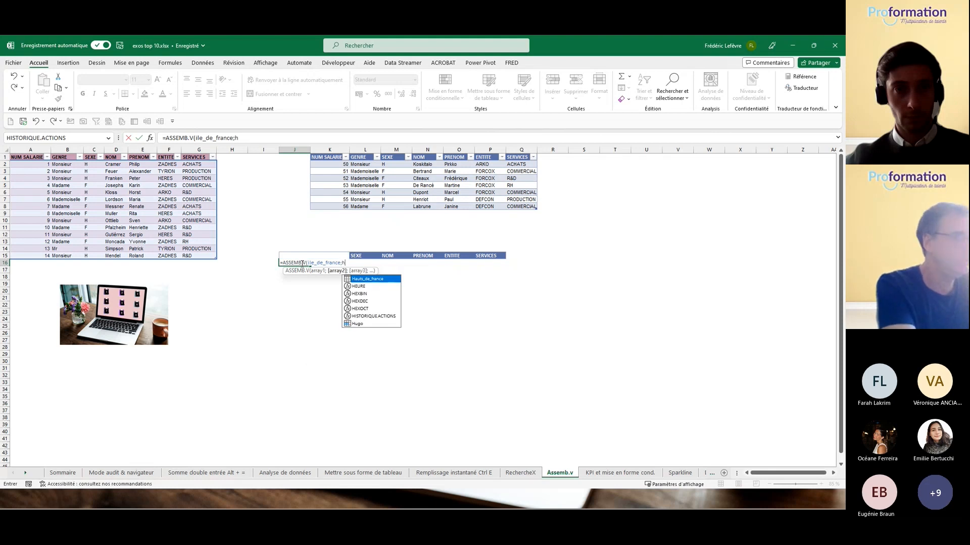
pyautogui.press('Tab')
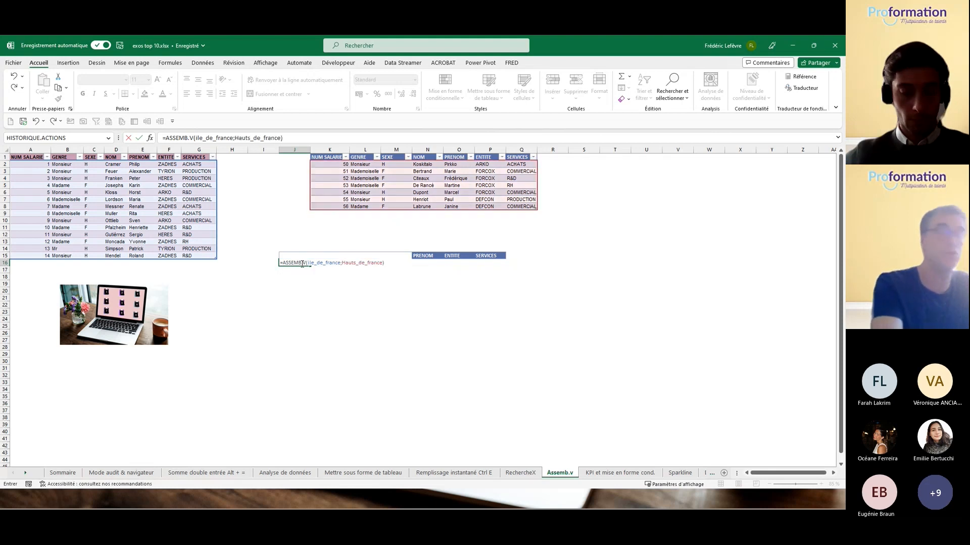
pyautogui.press('Return')
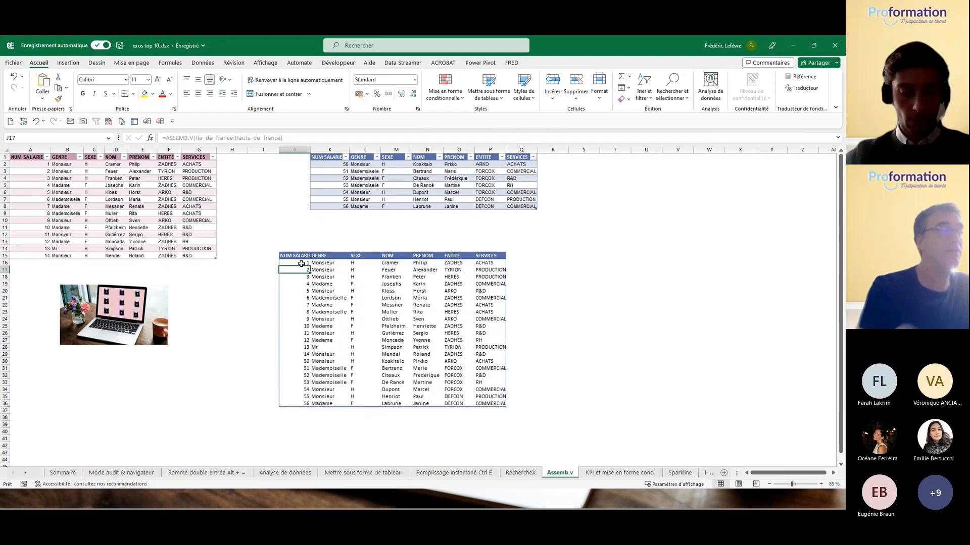
pyautogui.click(26, 165)
# Step: Change the first ile_de_france employee number to 65 and check the stacked list at J16
pyautogui.write('65')
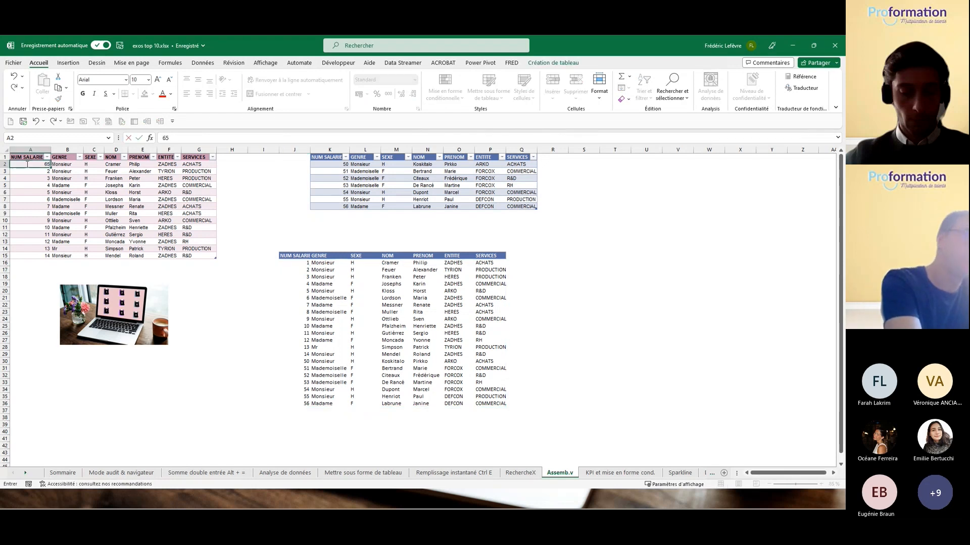
pyautogui.click(296, 262)
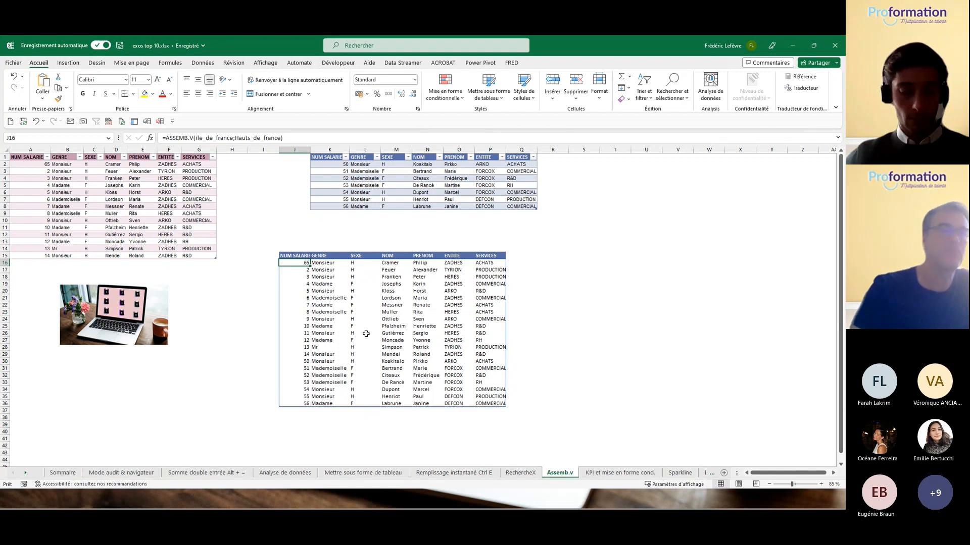
# Step: Open the KPI et mise en forme cond. sheet and add data bars to B2:M7
pyautogui.click(158, 341)
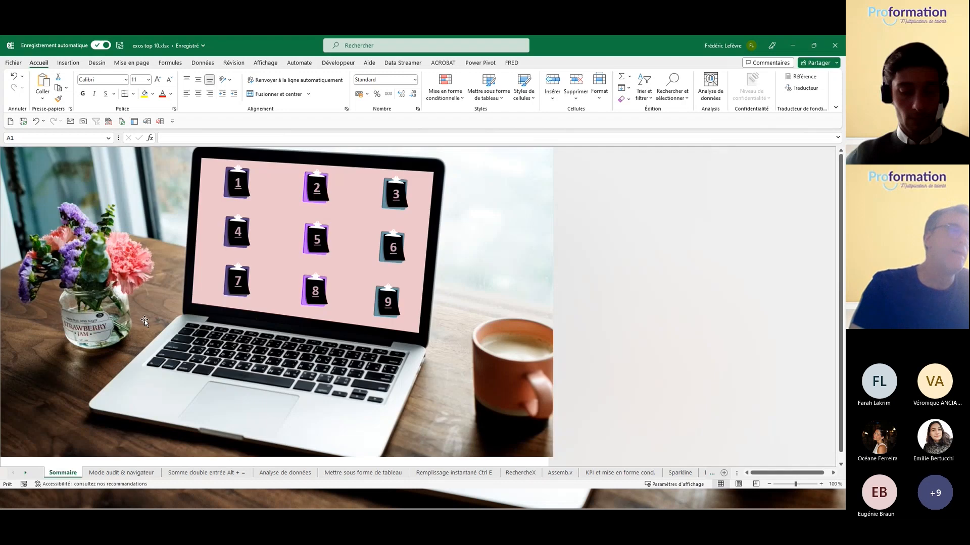
pyautogui.click(316, 290)
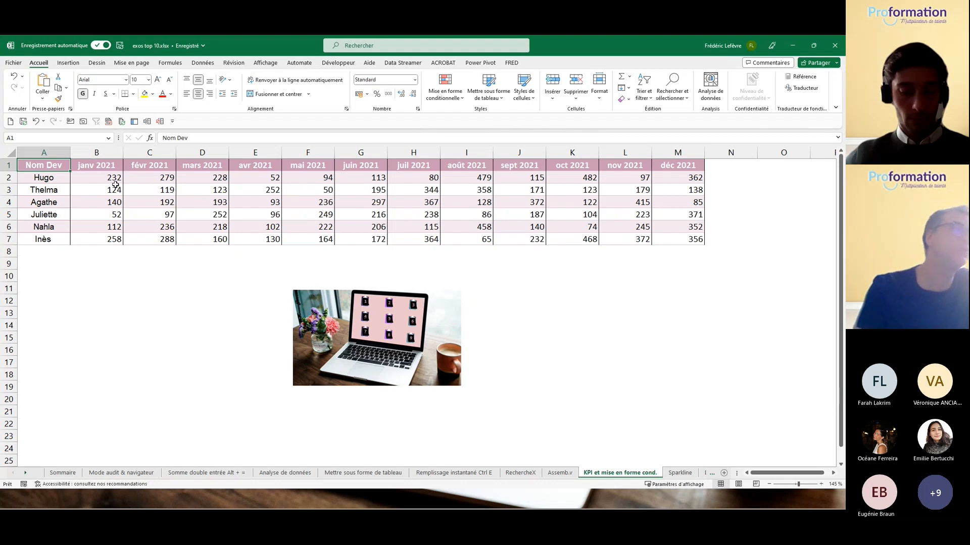
pyautogui.moveTo(107, 178); pyautogui.dragTo(666, 241)
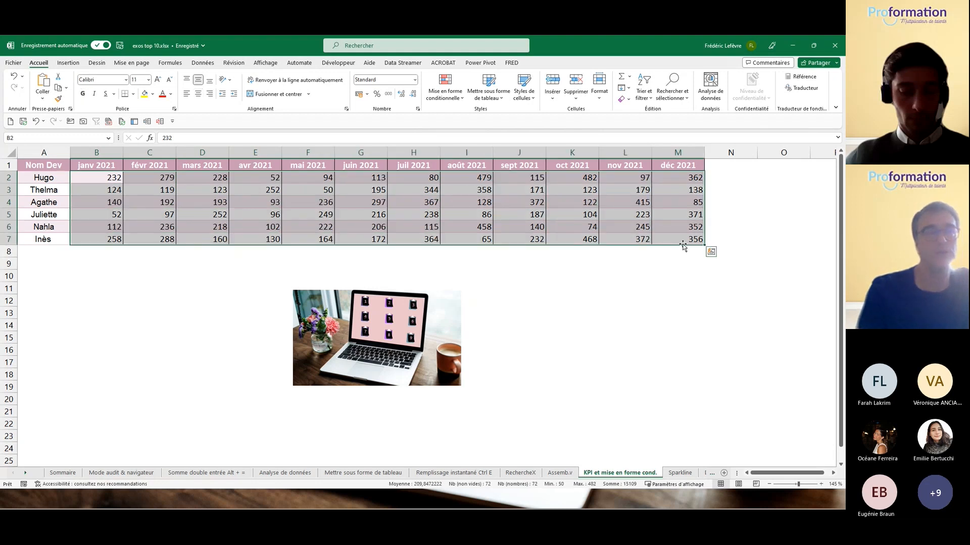
pyautogui.click(710, 251)
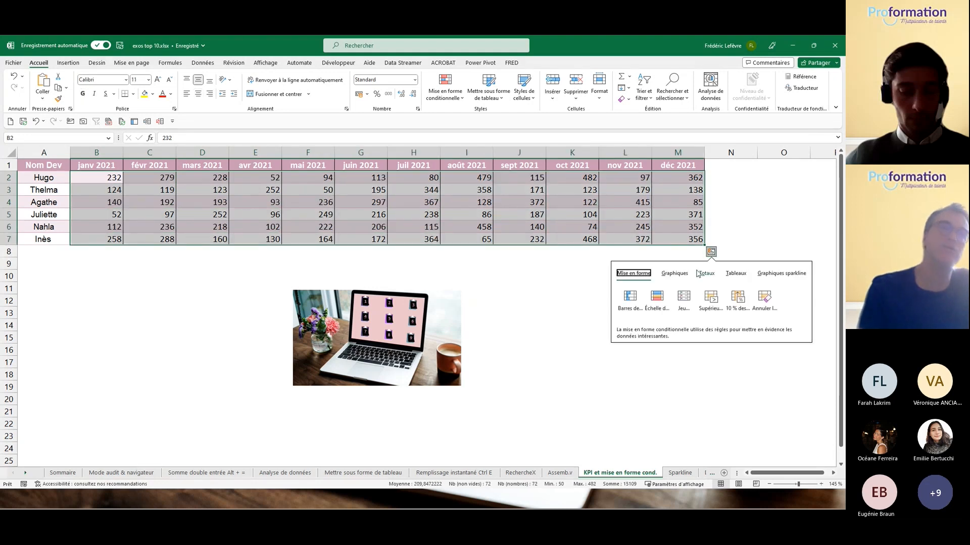
pyautogui.click(630, 297)
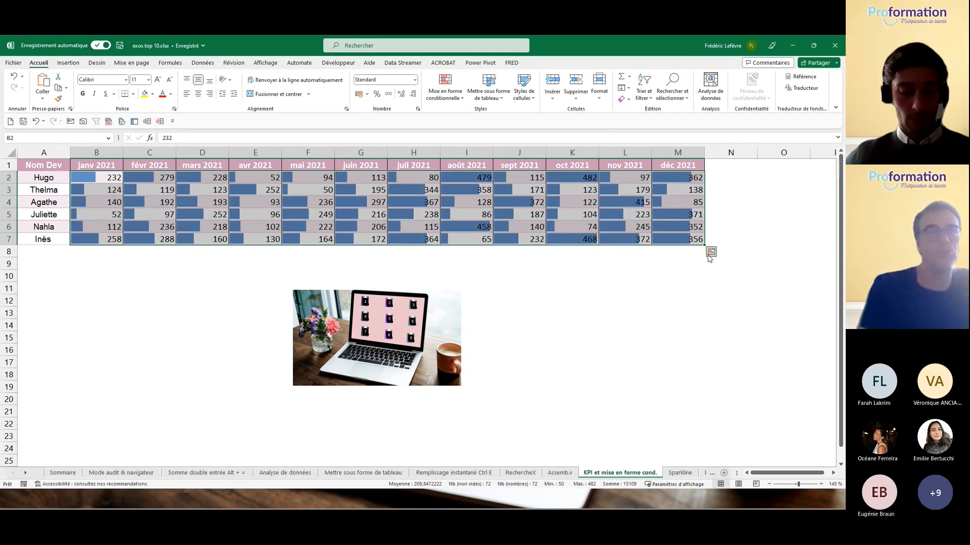
# Step: Set M4 to 250 and apply a red-white-green colour scale over B2:M7
pyautogui.click(672, 203)
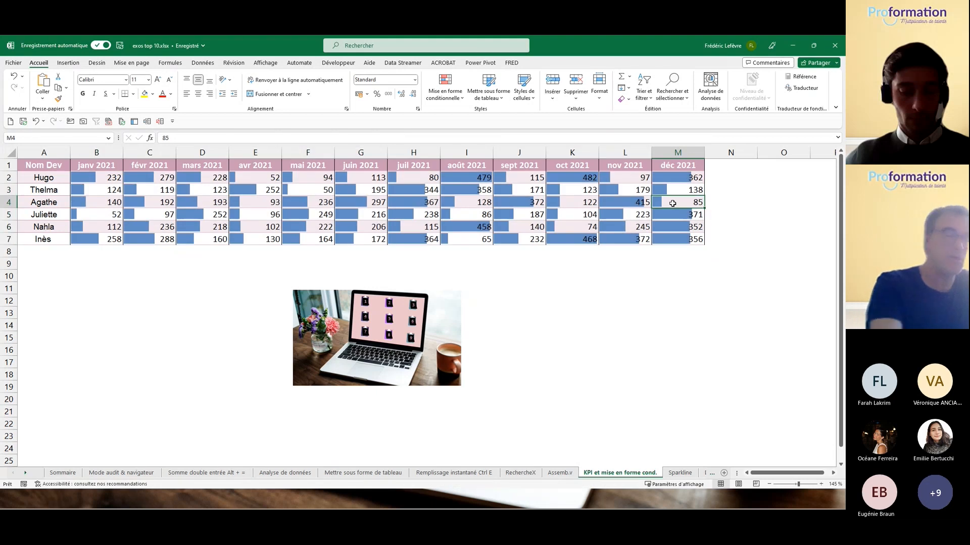
pyautogui.write('250')
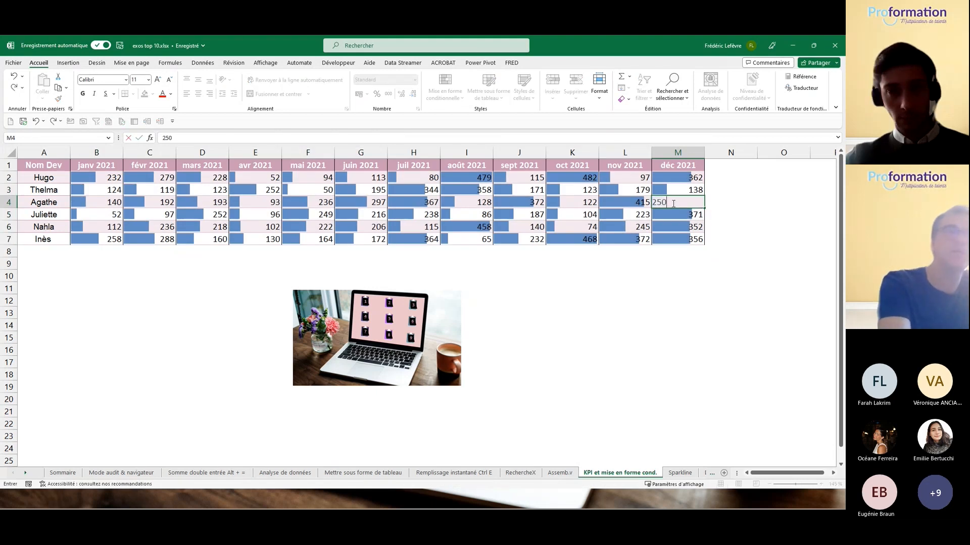
pyautogui.press('Return')
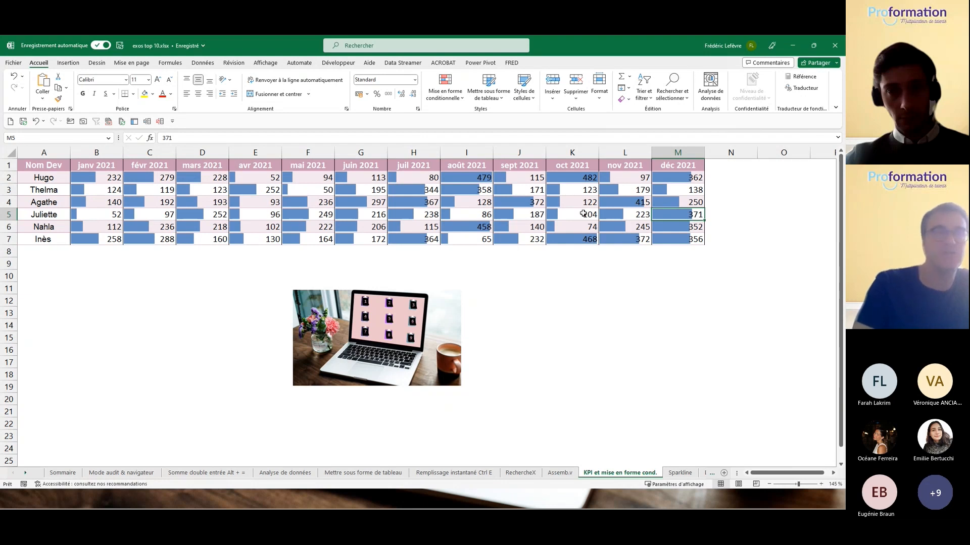
pyautogui.moveTo(81, 179); pyautogui.dragTo(668, 241)
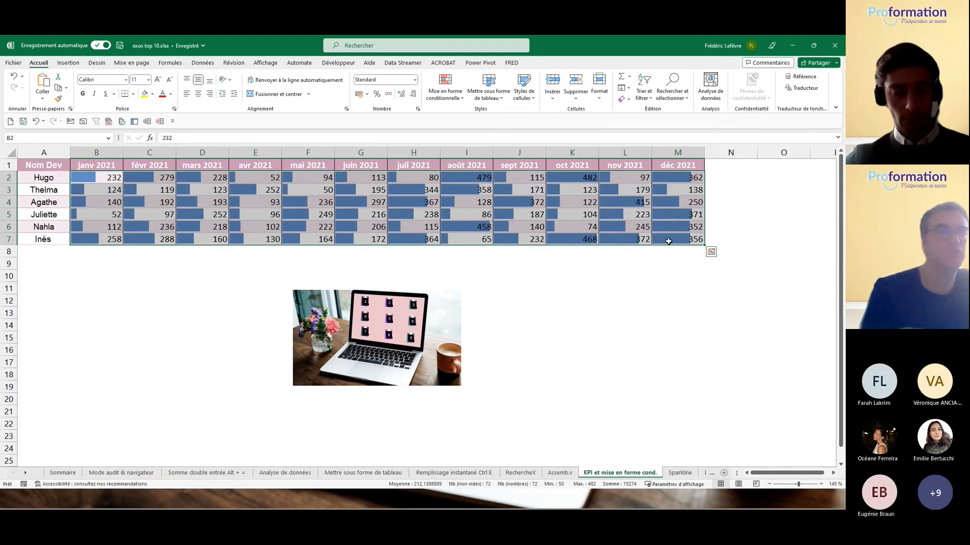
pyautogui.click(711, 252)
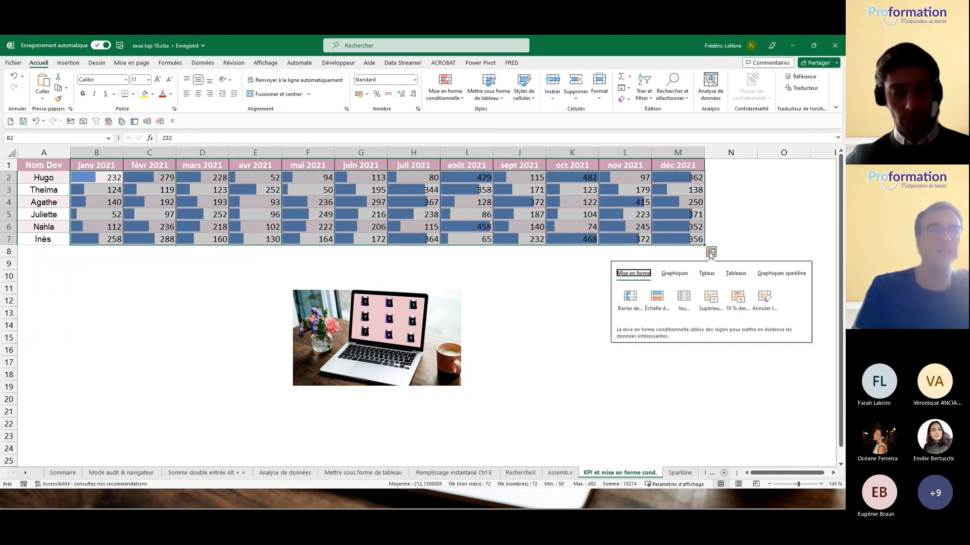
pyautogui.click(660, 294)
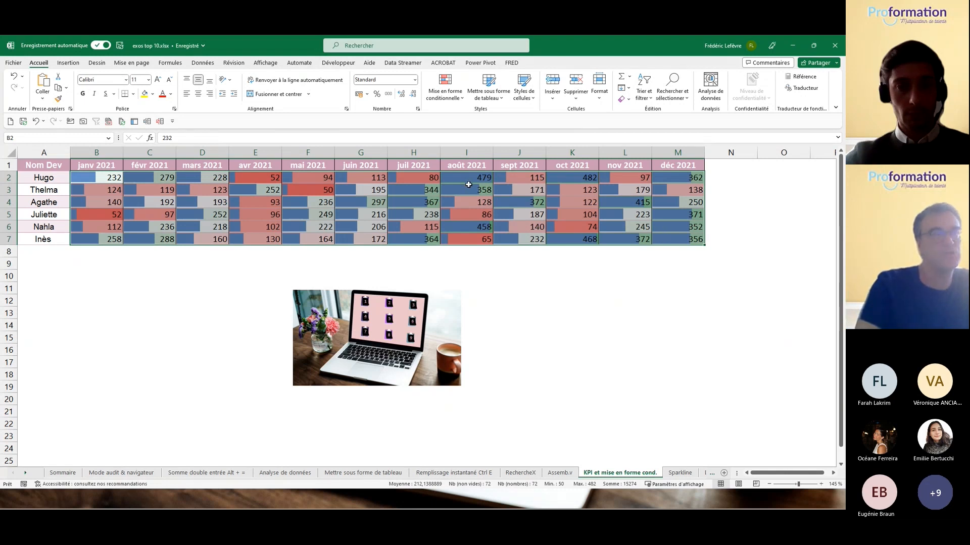
pyautogui.moveTo(101, 177); pyautogui.dragTo(676, 240)
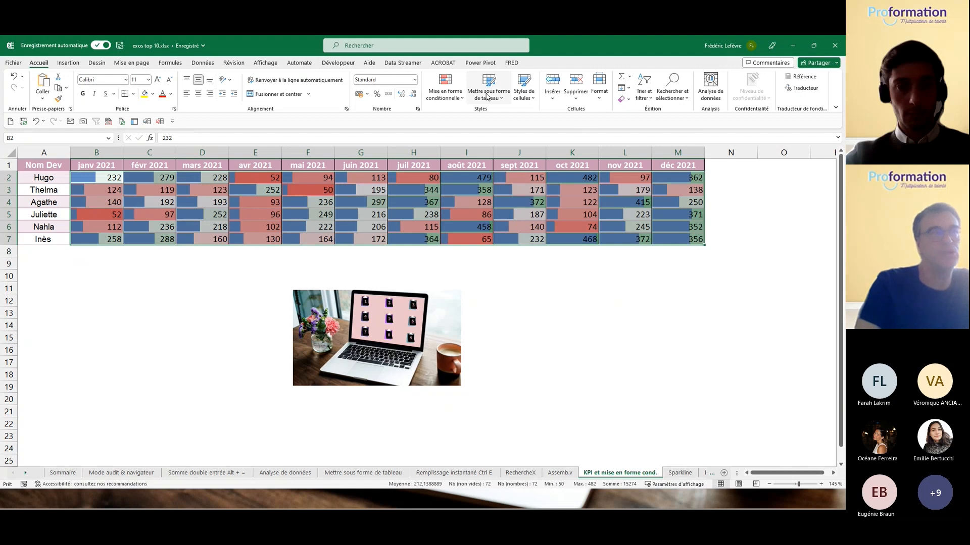
# Step: Apply the Indicateurs icon set to the monthly figures, then follow the picture links to the Sparkline sheet
pyautogui.click(455, 98)
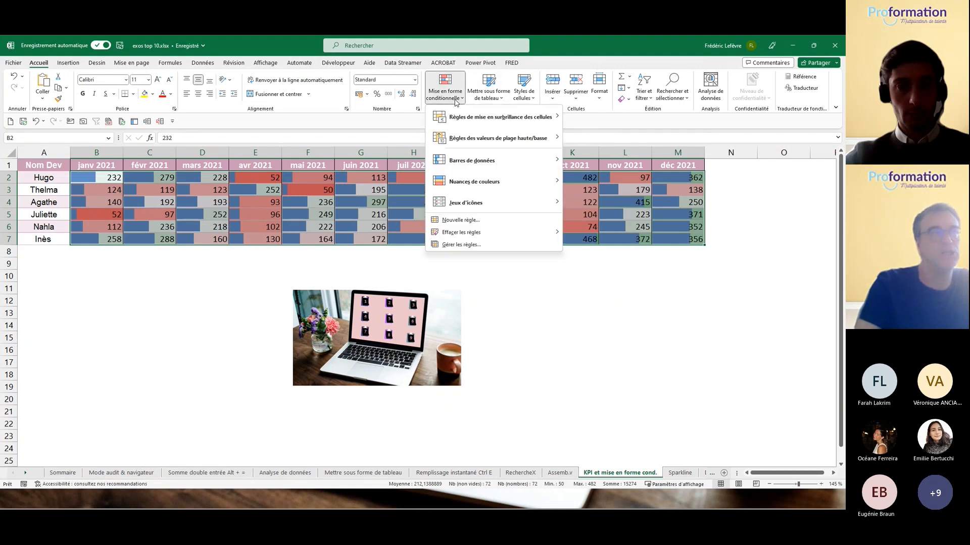
pyautogui.moveTo(485, 182)
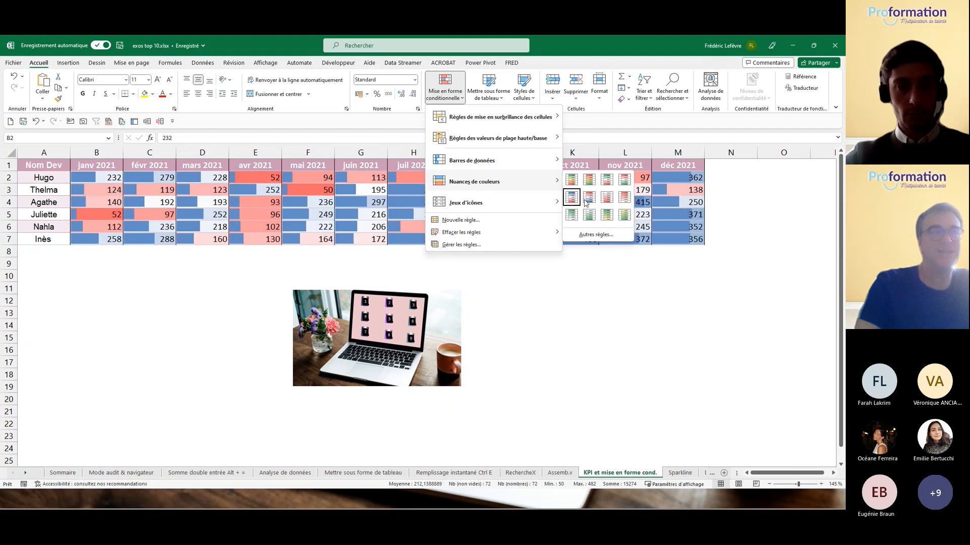
pyautogui.moveTo(511, 201)
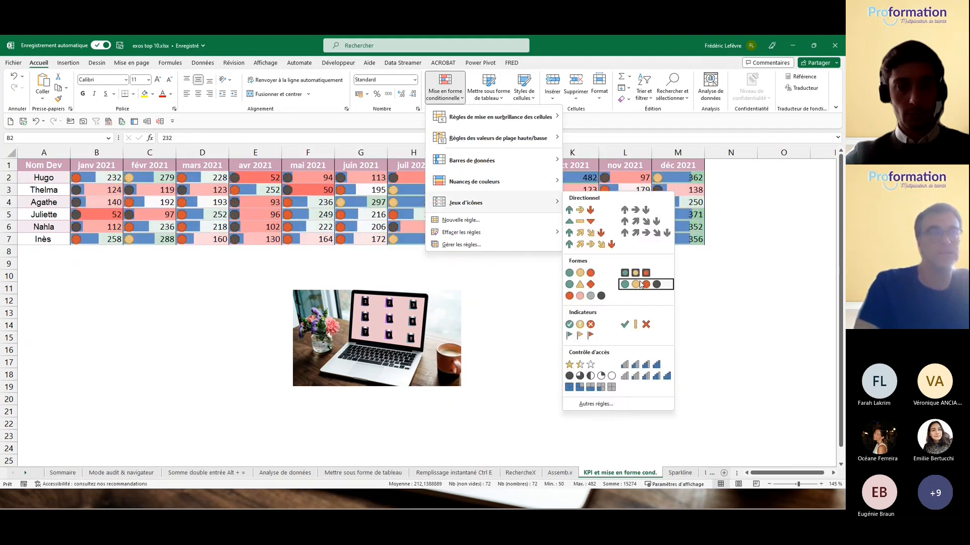
pyautogui.click(579, 326)
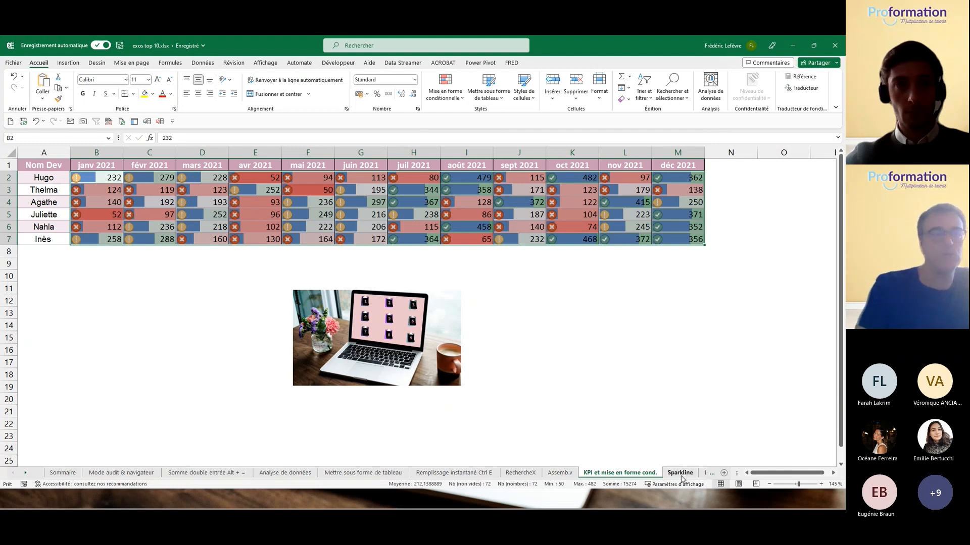
pyautogui.click(442, 343)
pyautogui.click(388, 302)
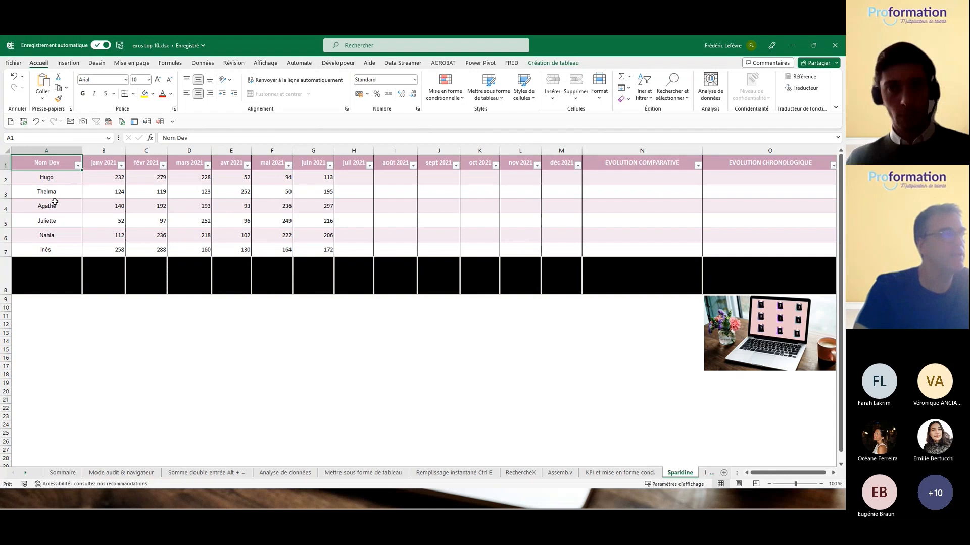
# Step: Select the monthly figures B2:M7 and switch to the Insertion ribbon tab
pyautogui.moveTo(100, 172); pyautogui.dragTo(566, 251)
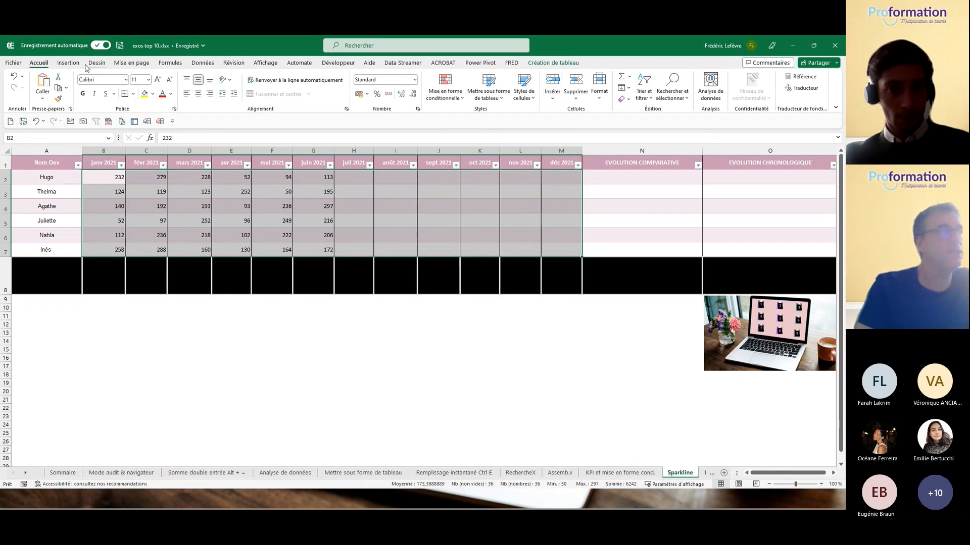
pyautogui.click(67, 63)
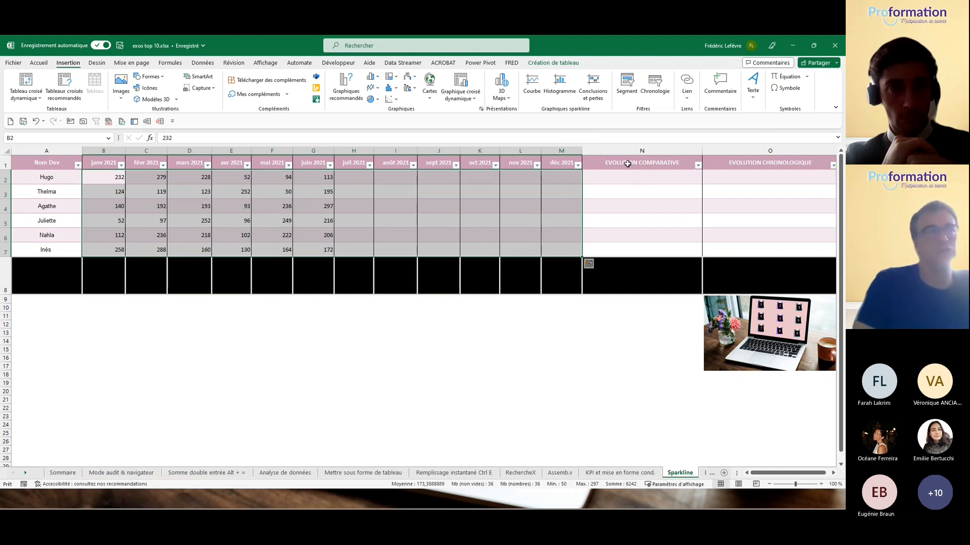
pyautogui.click(560, 81)
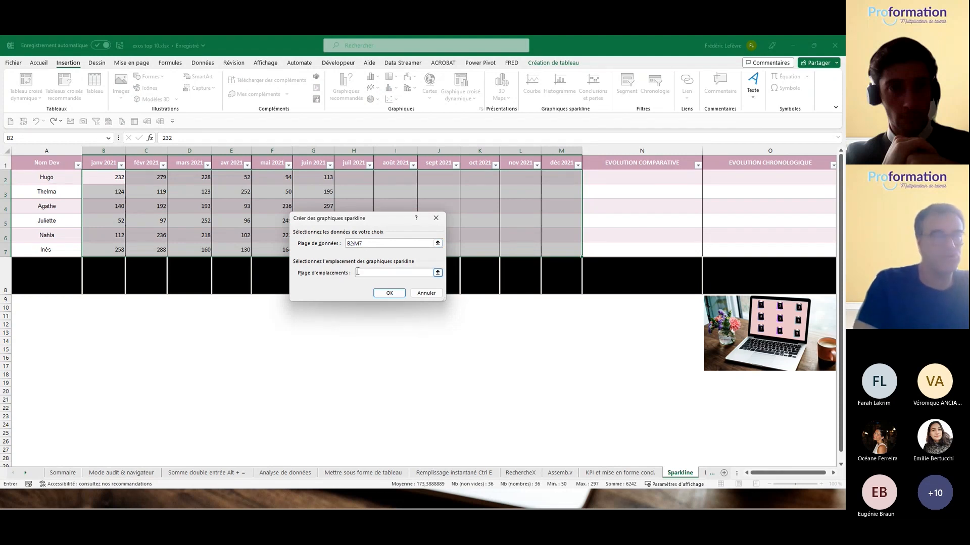
pyautogui.moveTo(616, 176); pyautogui.dragTo(630, 243)
pyautogui.click(389, 297)
pyautogui.click(423, 293)
pyautogui.click(640, 205)
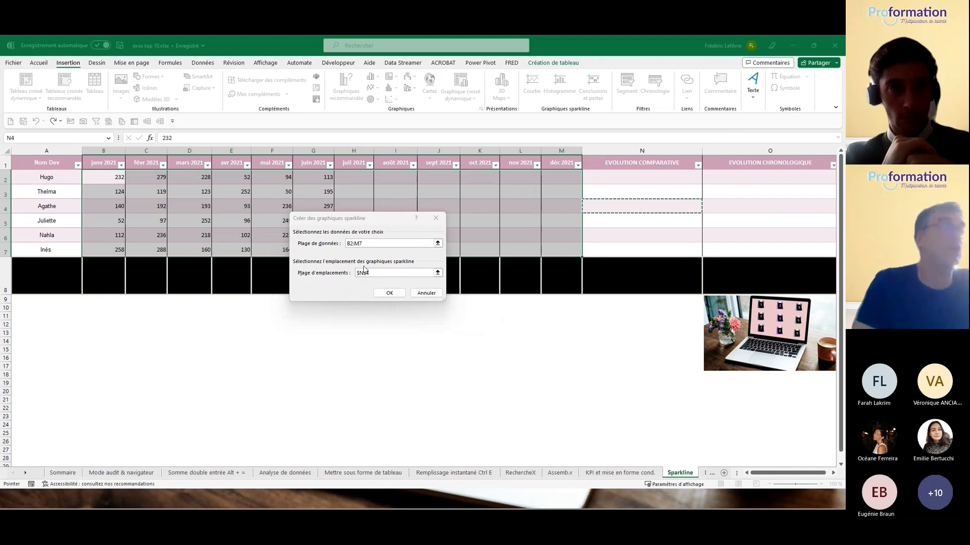
pyautogui.moveTo(379, 272); pyautogui.dragTo(307, 262)
pyautogui.press('BackSpace')
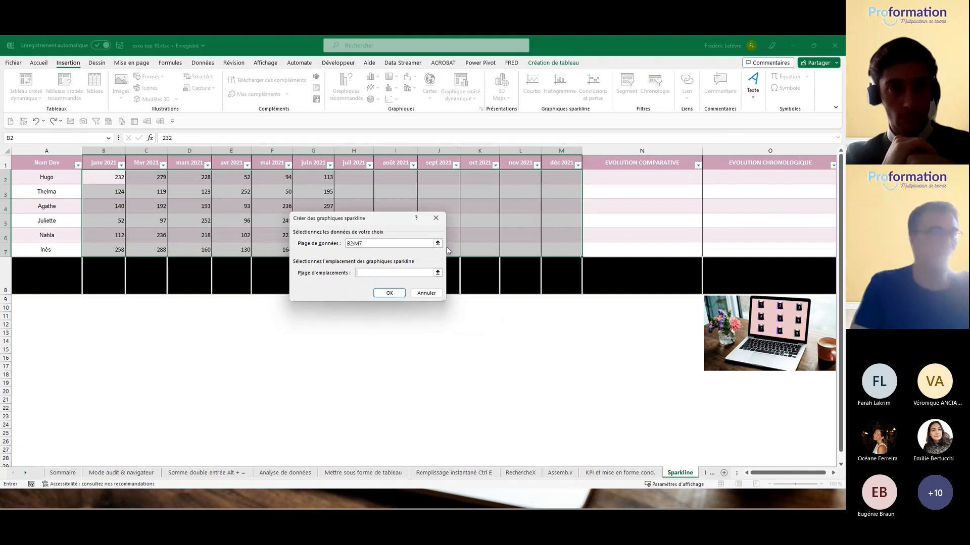
pyautogui.click(633, 175)
pyautogui.moveTo(632, 175); pyautogui.dragTo(632, 249)
pyautogui.click(390, 293)
pyautogui.click(425, 294)
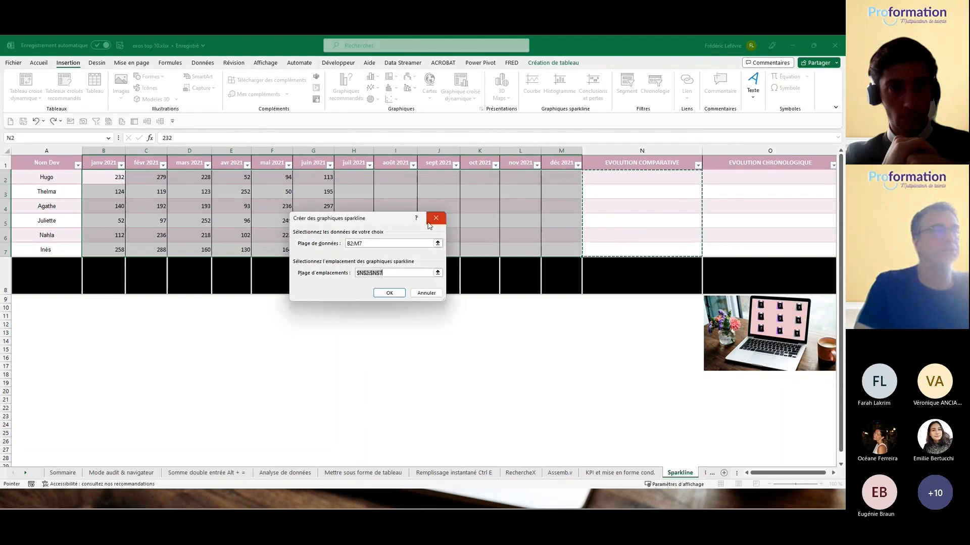
pyautogui.click(429, 222)
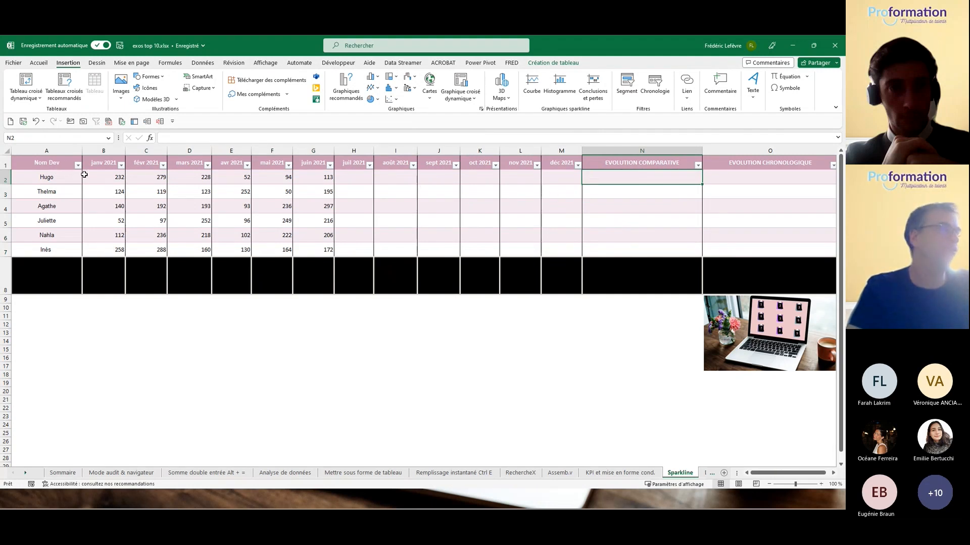
pyautogui.moveTo(93, 175); pyautogui.dragTo(333, 249)
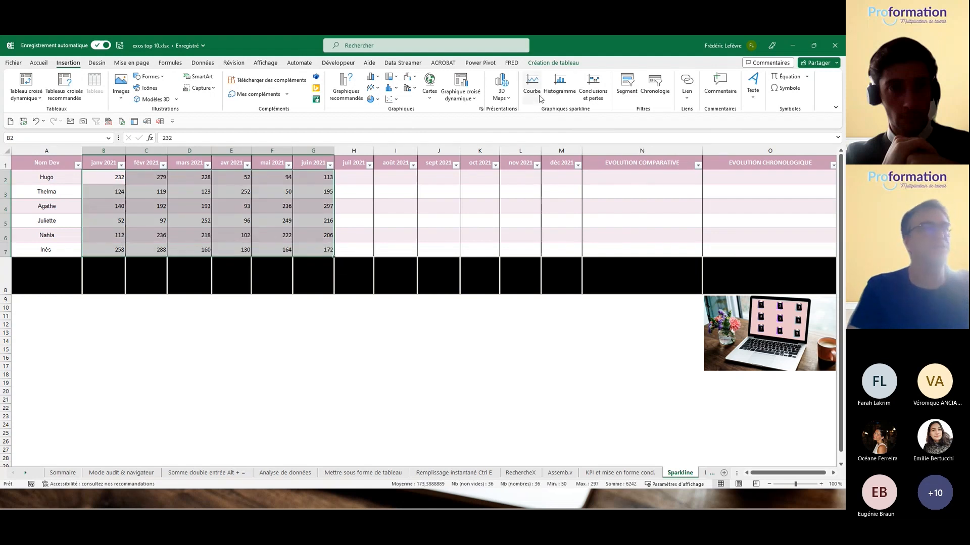
pyautogui.click(534, 86)
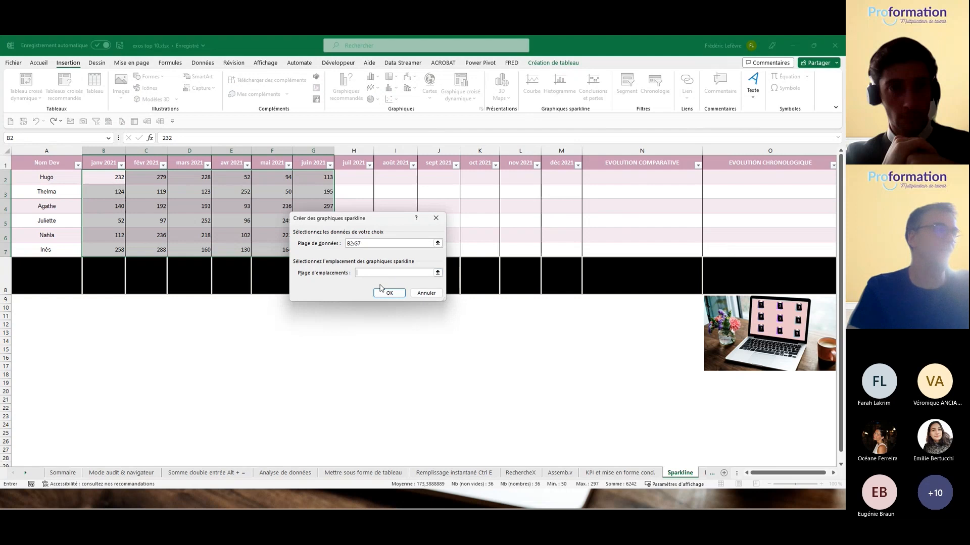
pyautogui.moveTo(724, 177); pyautogui.dragTo(722, 249)
pyautogui.click(390, 293)
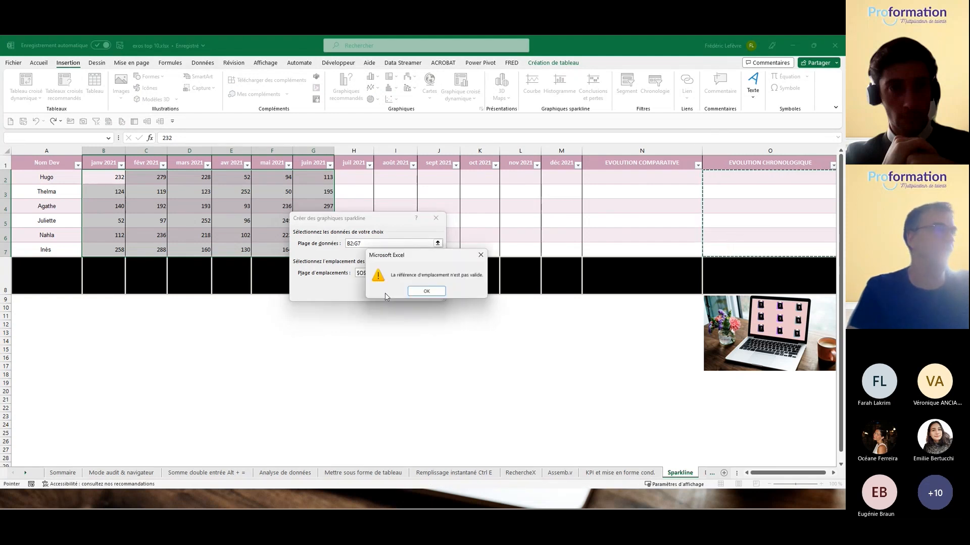
pyautogui.click(427, 291)
pyautogui.click(48, 171)
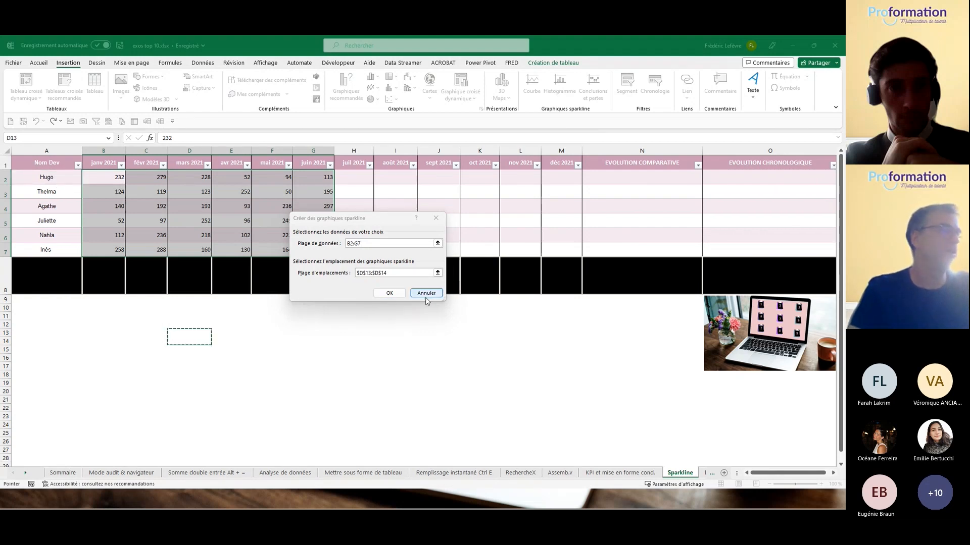
pyautogui.press('Escape')
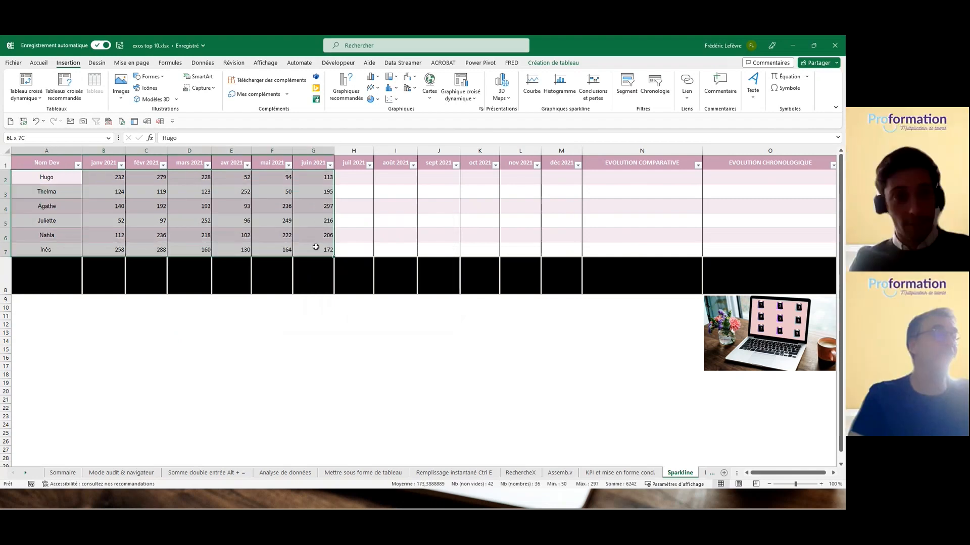
# Step: Copy the names and January–June table A1:G7 down to A17:G23
pyautogui.moveTo(47, 163); pyautogui.dragTo(190, 192)
pyautogui.moveTo(262, 213); pyautogui.dragTo(271, 412)
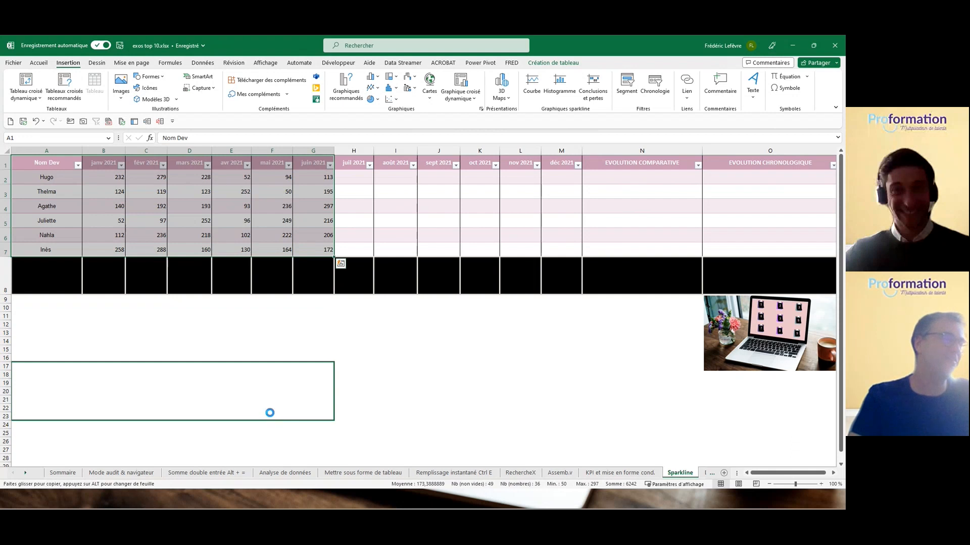
pyautogui.click(121, 392)
# Step: Try Histogramme sparklines from the copied figures into H18:H23, cancelling after the reference error
pyautogui.moveTo(99, 374); pyautogui.dragTo(308, 414)
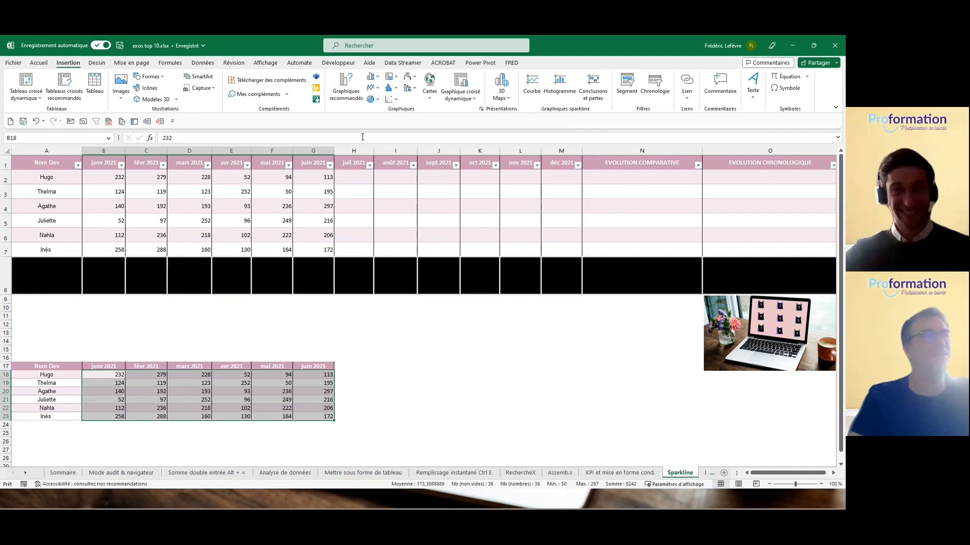
pyautogui.click(531, 84)
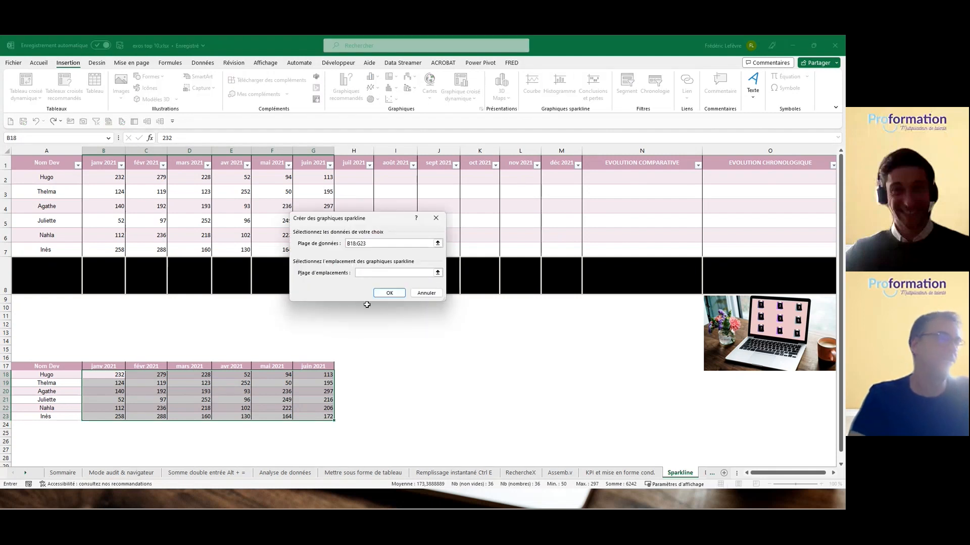
pyautogui.click(345, 374)
pyautogui.moveTo(345, 385); pyautogui.dragTo(351, 415)
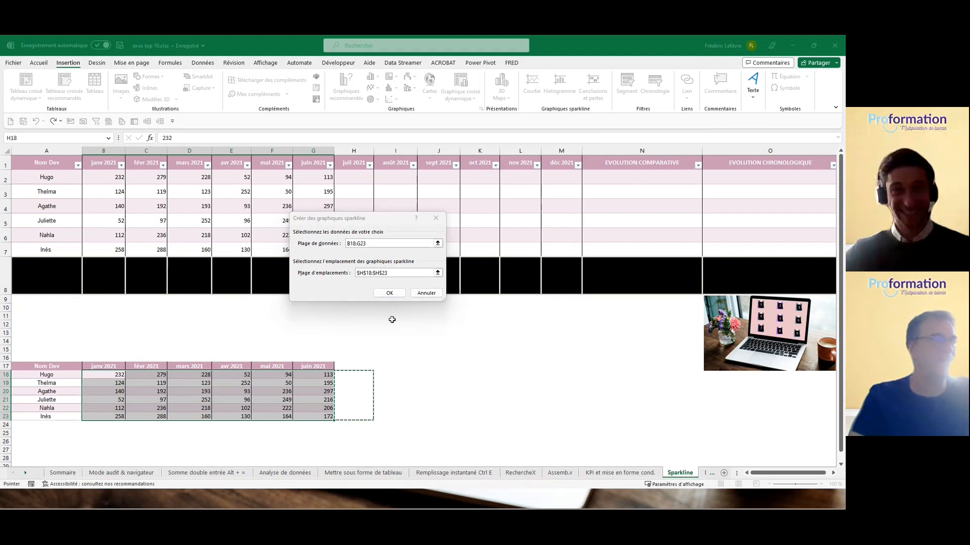
pyautogui.click(390, 294)
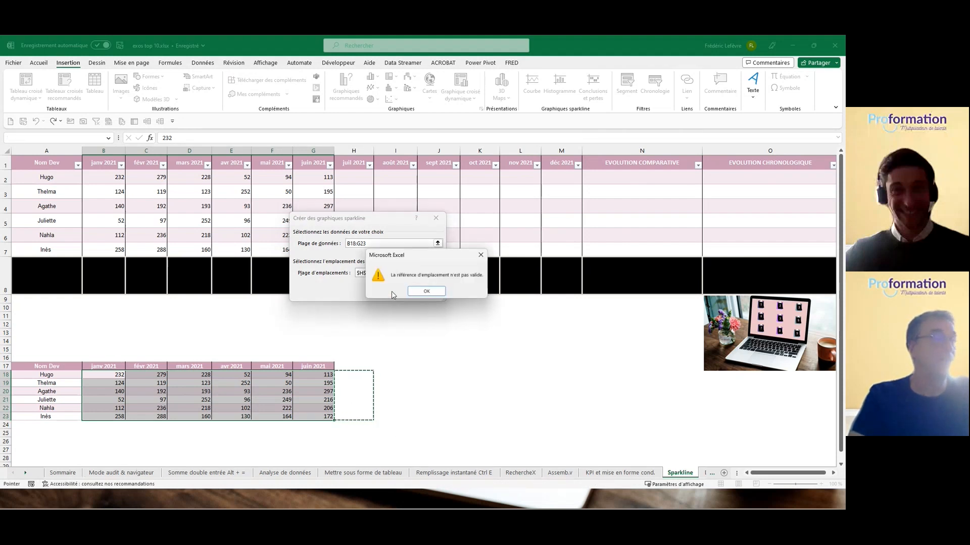
pyautogui.click(427, 291)
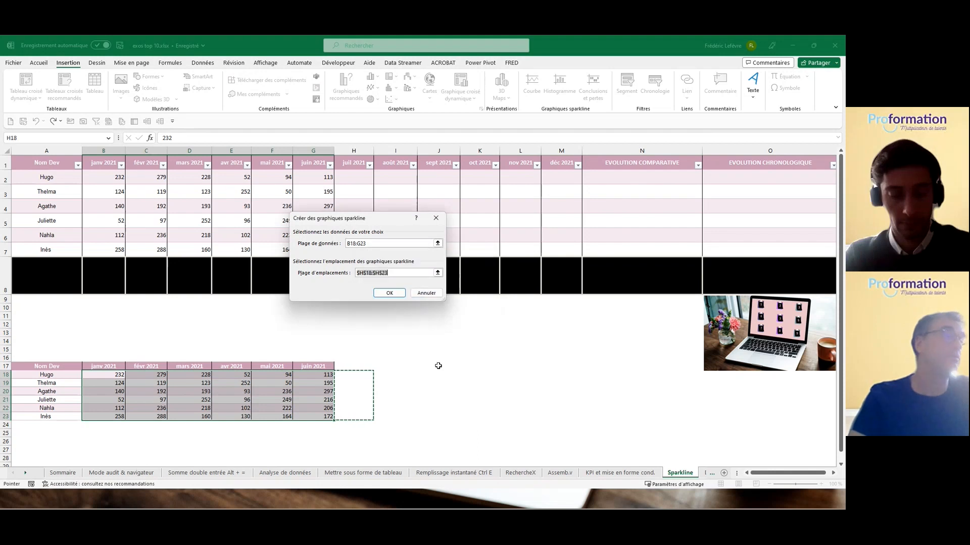
pyautogui.click(427, 294)
# Step: Deselect the tables and switch to the Mettre sous forme de tableau sheet
pyautogui.click(218, 378)
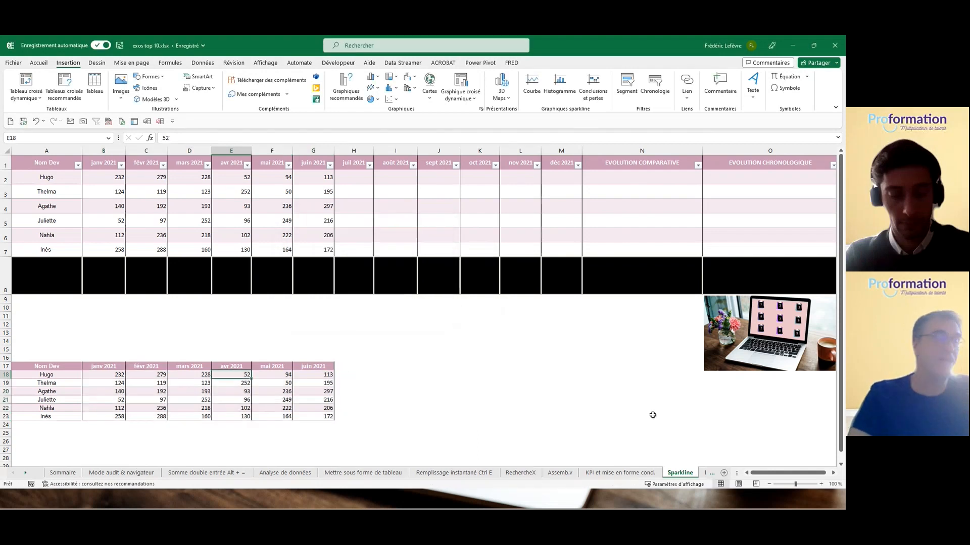
pyautogui.click(349, 349)
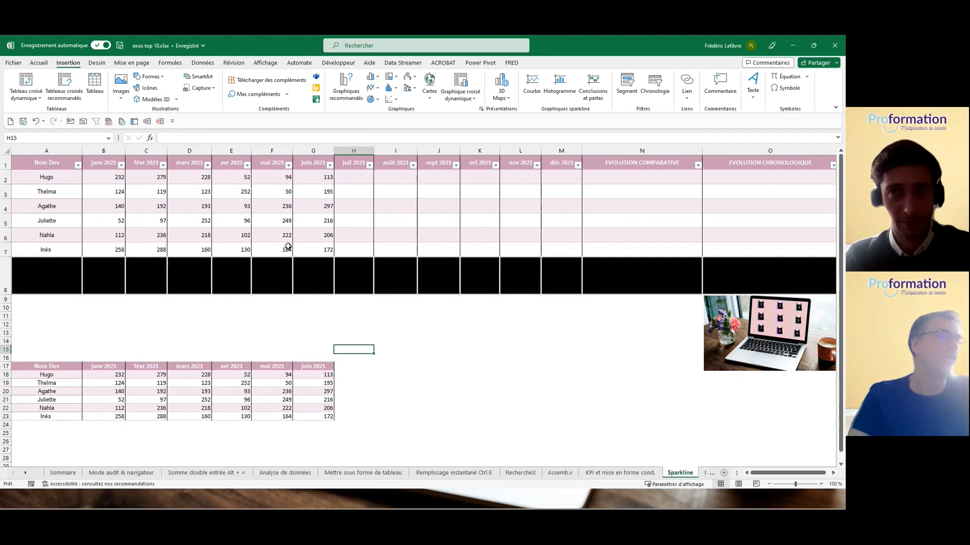
pyautogui.click(123, 473)
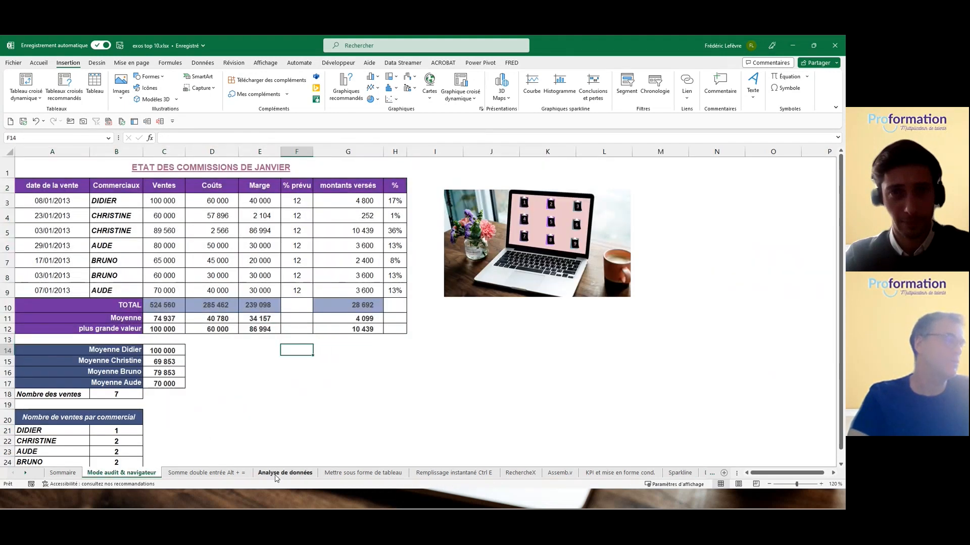
pyautogui.click(331, 476)
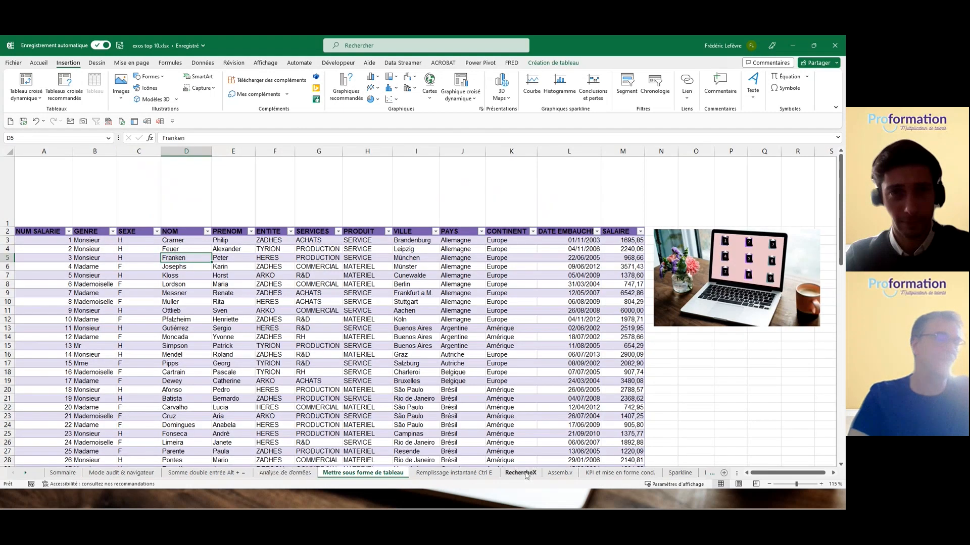
# Step: On the KPI sheet, try sparklines from B2:M7 into N2:N7, cancelling after the location error
pyautogui.click(611, 475)
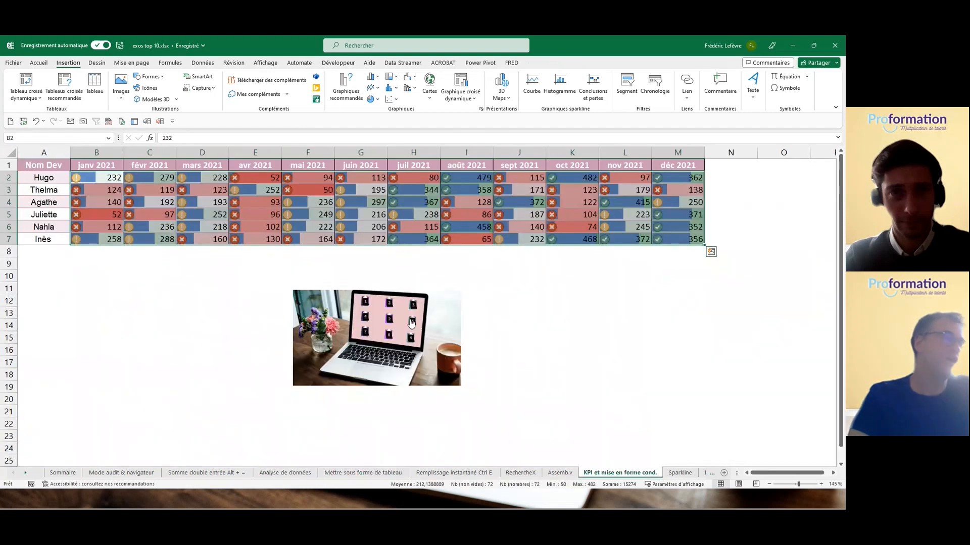
pyautogui.click(609, 313)
pyautogui.moveTo(99, 180); pyautogui.dragTo(660, 229)
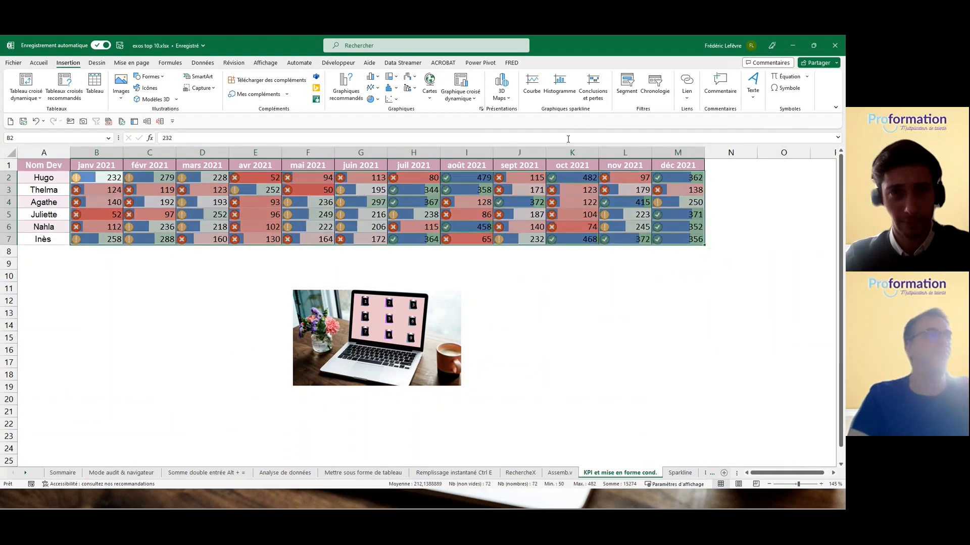
pyautogui.click(564, 86)
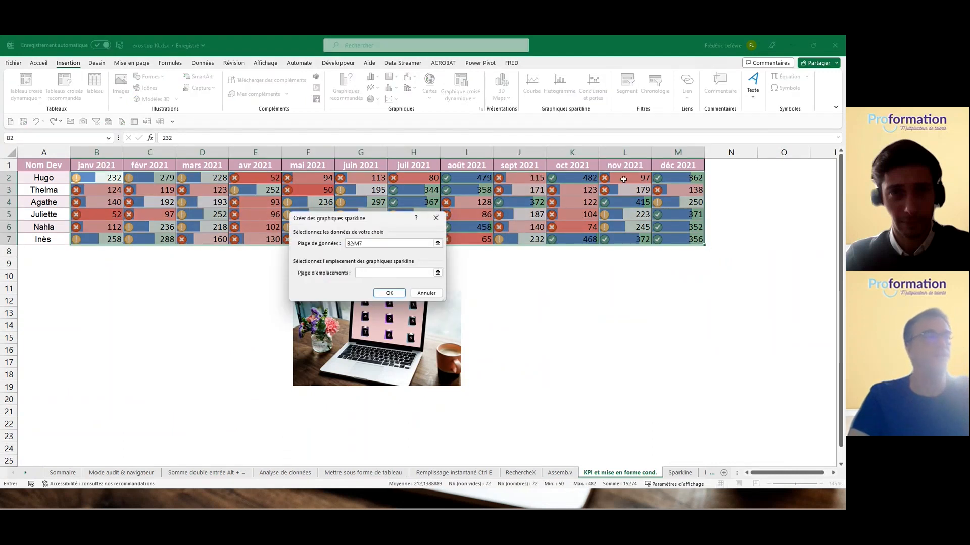
pyautogui.moveTo(715, 177); pyautogui.dragTo(718, 235)
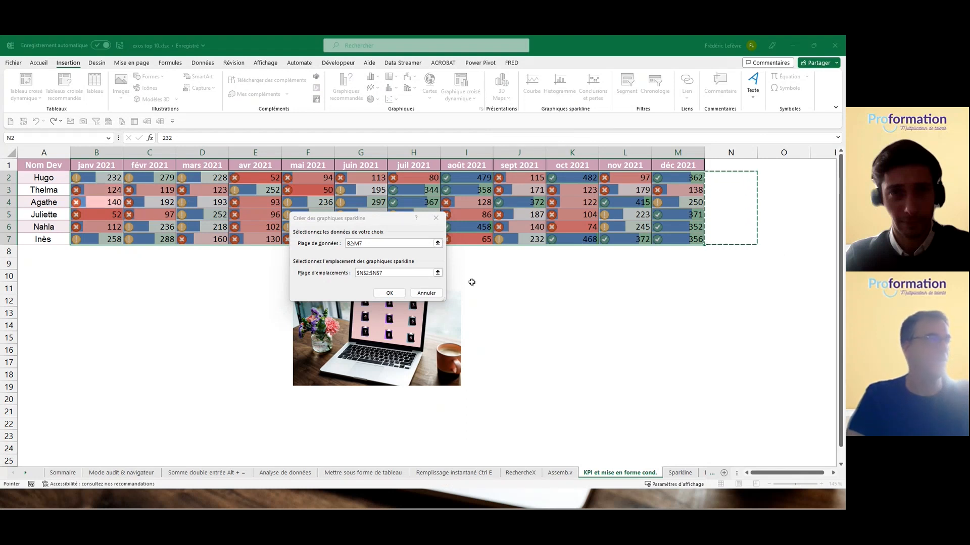
pyautogui.click(389, 295)
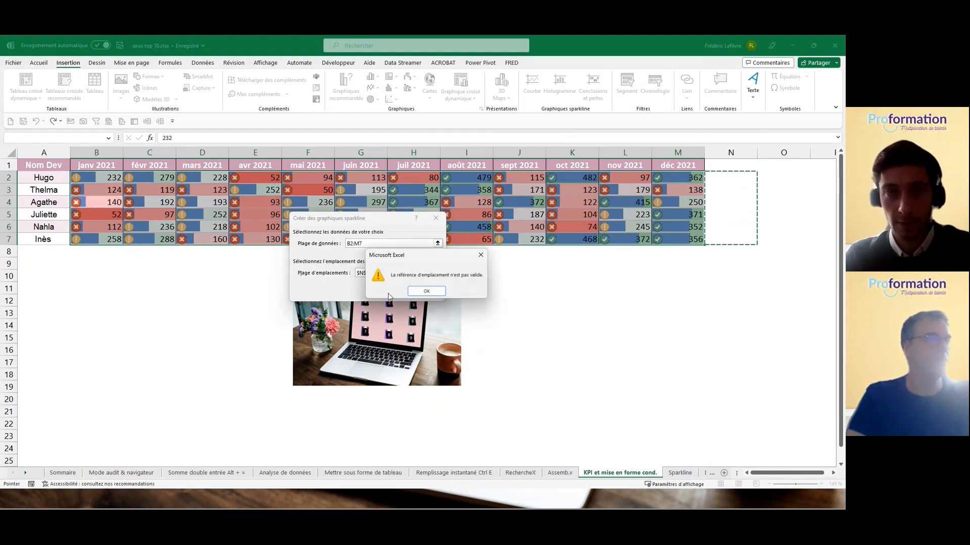
pyautogui.click(415, 292)
pyautogui.click(436, 217)
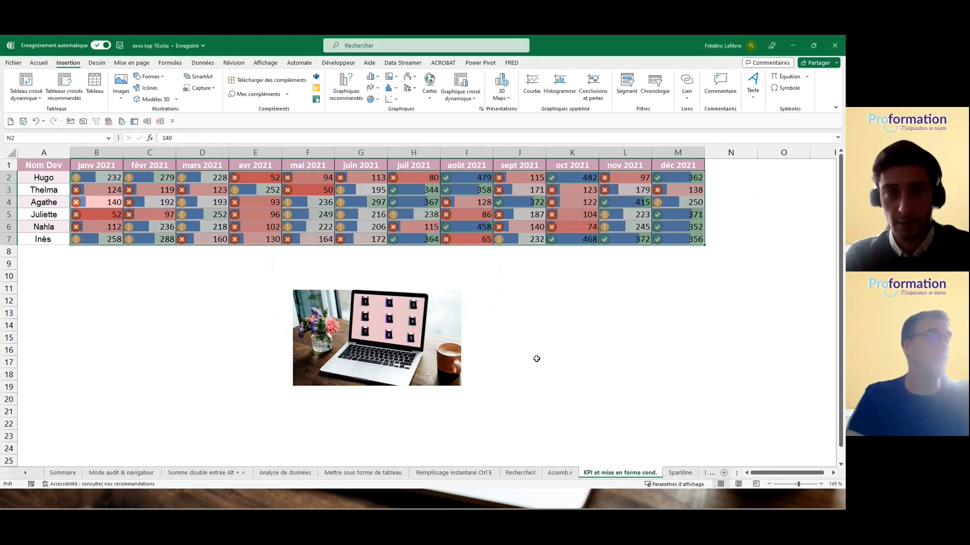
# Step: Deselect N2:N7 and return to Sommaire via the Sparkline sheet's picture link
pyautogui.click(549, 316)
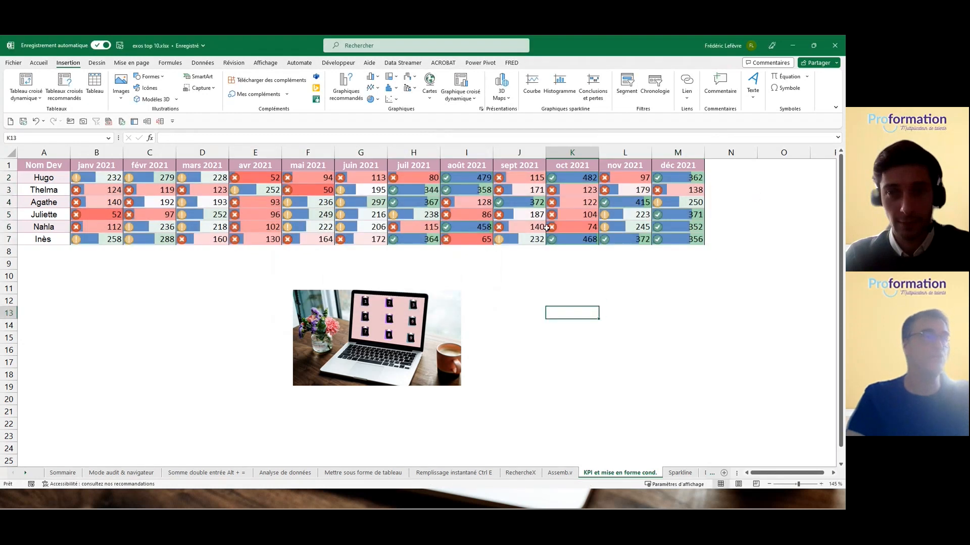
pyautogui.click(675, 473)
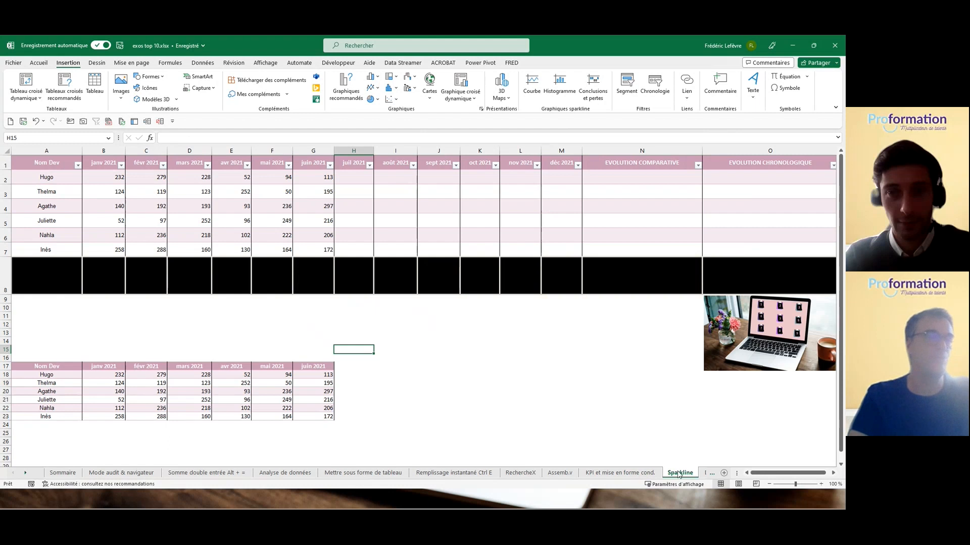
pyautogui.click(763, 312)
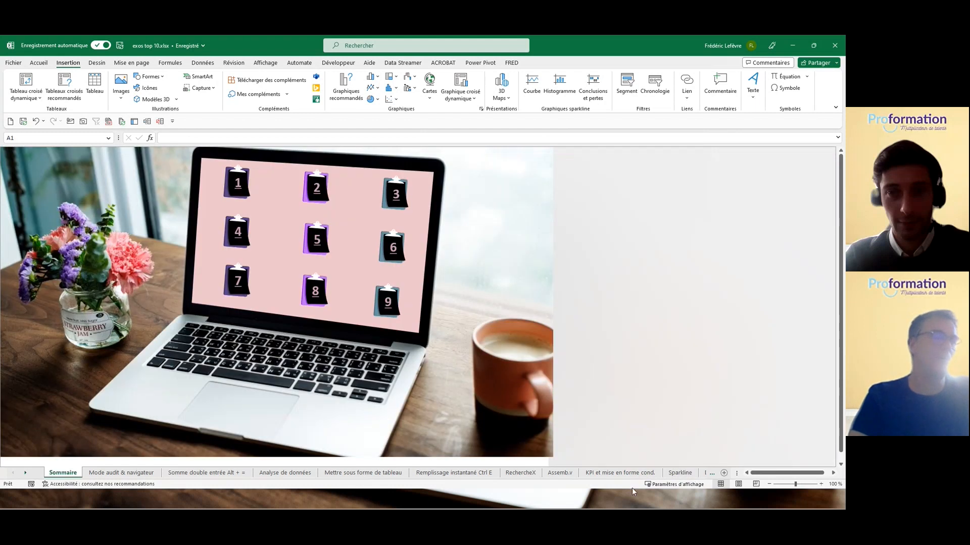
# Step: Switch to the Données géographiques sheet showing the VILLE city list
pyautogui.click(706, 473)
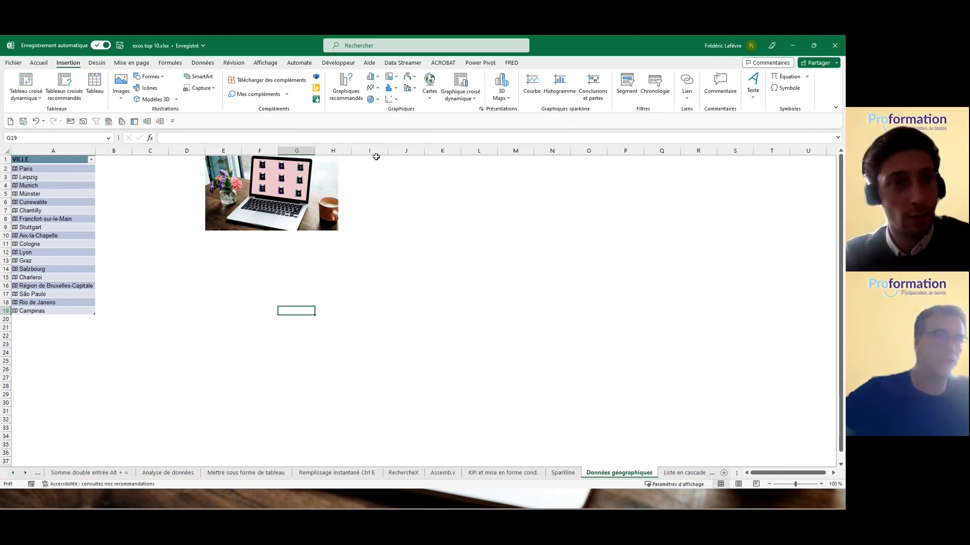
# Step: In column J, enter the header ville with Paris beneath it
pyautogui.click(412, 166)
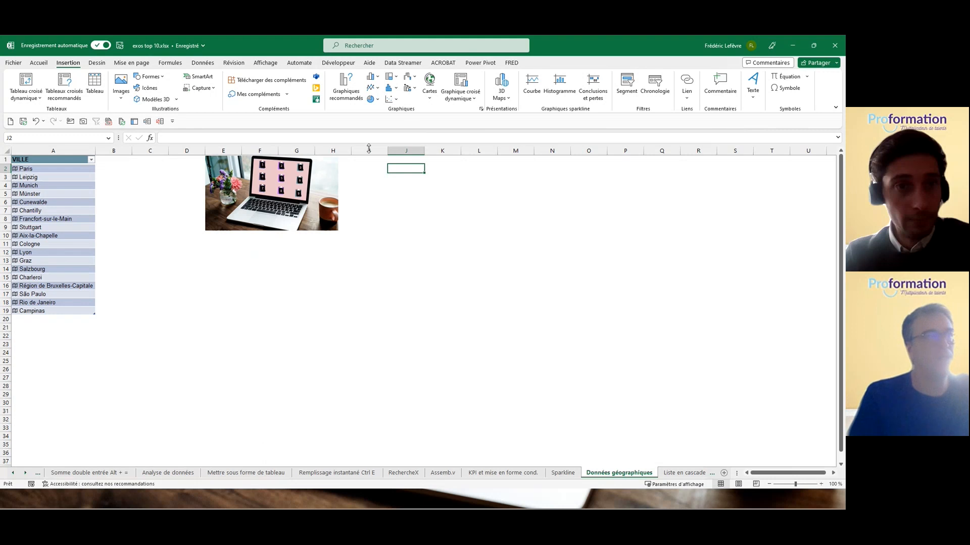
pyautogui.click(398, 158)
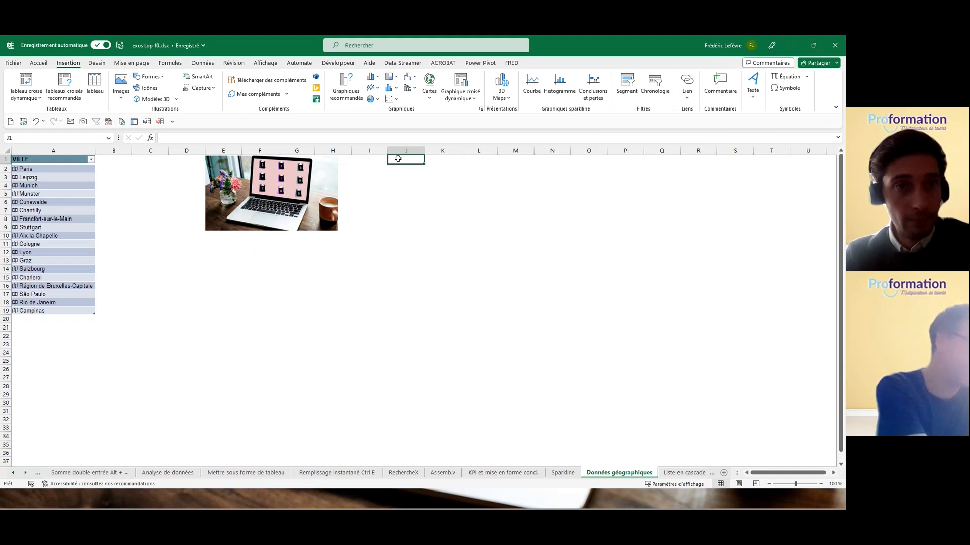
pyautogui.write('vo')
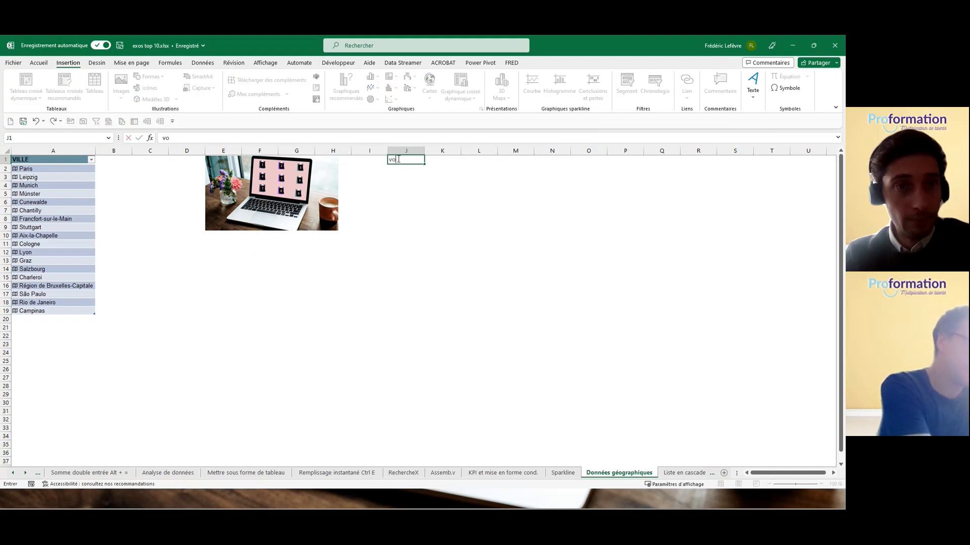
pyautogui.write('lle')
pyautogui.press('Return')
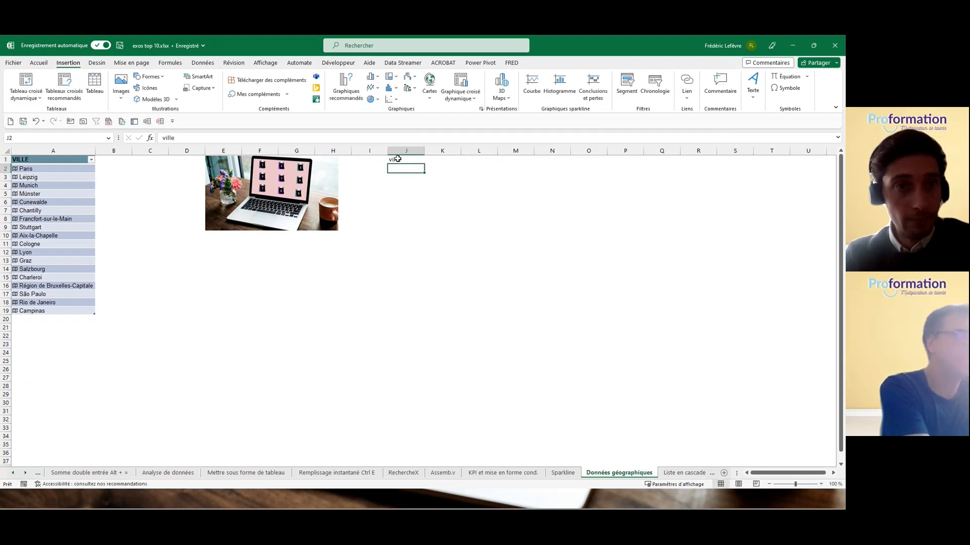
pyautogui.write('Paris')
pyautogui.press('Return')
# Step: Add marseille, lyon and lille below Paris, dismiss the geography suggestion, and select J2:J5
pyautogui.write('ma')
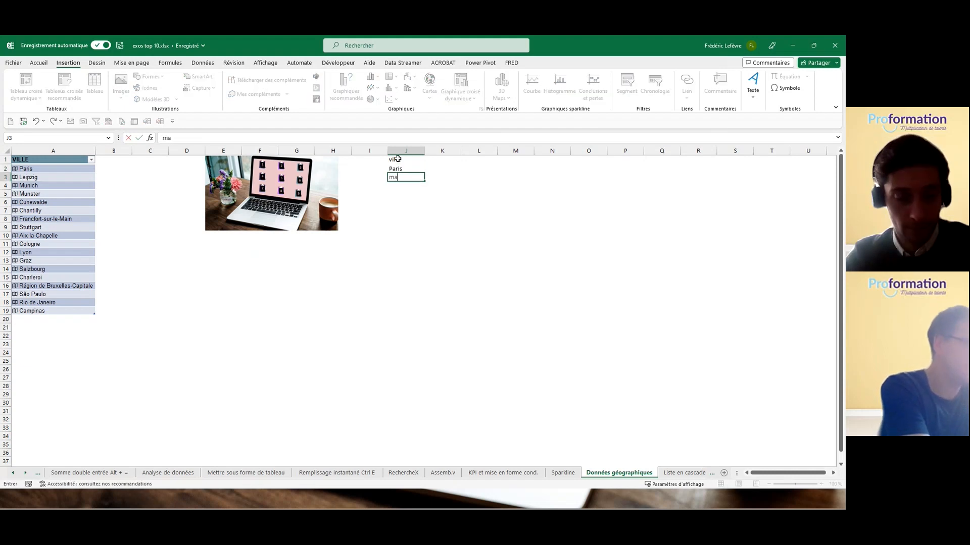
pyautogui.write('rseille')
pyautogui.press('Return')
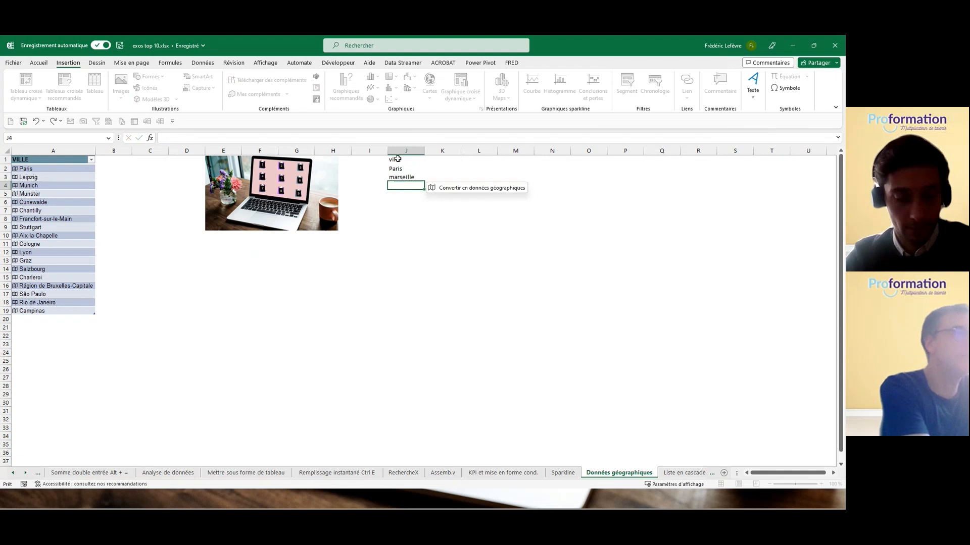
pyautogui.write('l')
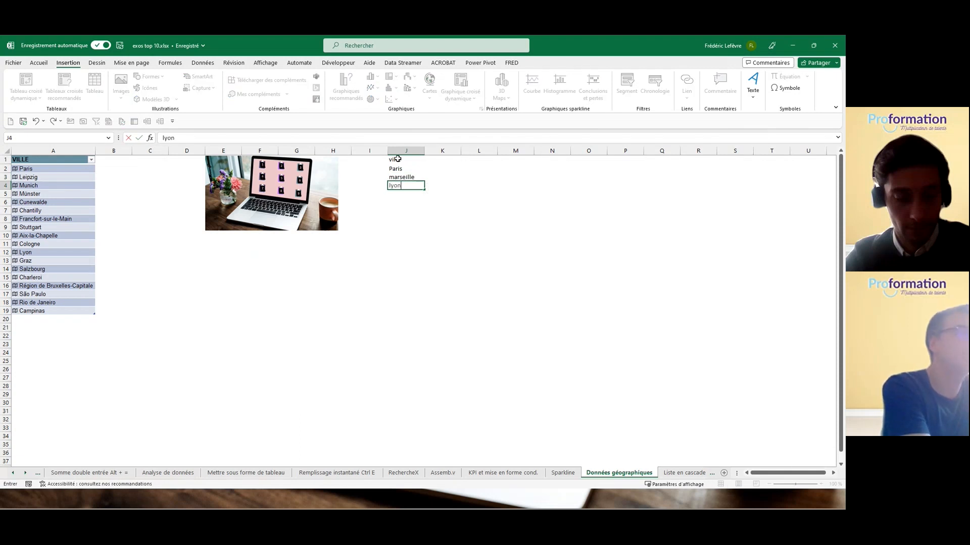
pyautogui.write('yon')
pyautogui.press('Return')
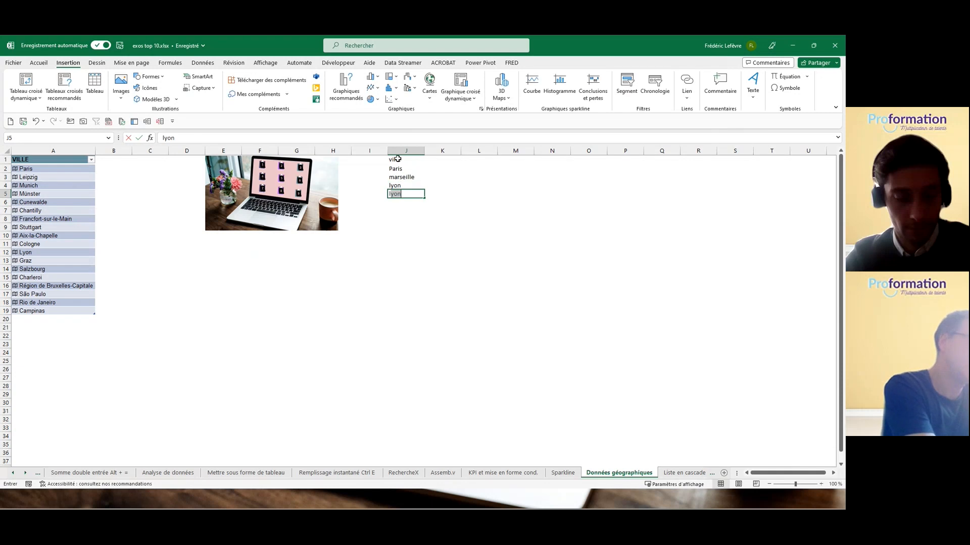
pyautogui.write('lille')
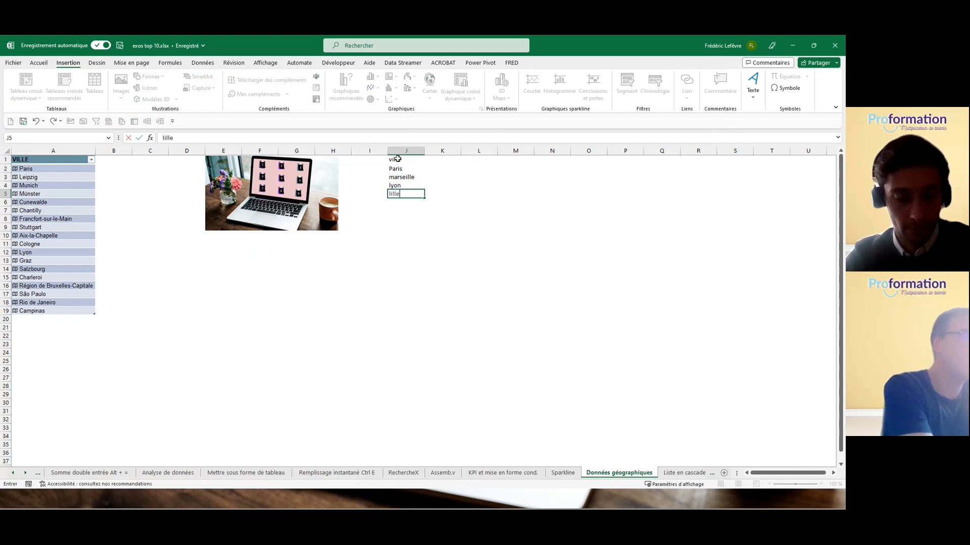
pyautogui.press('Return')
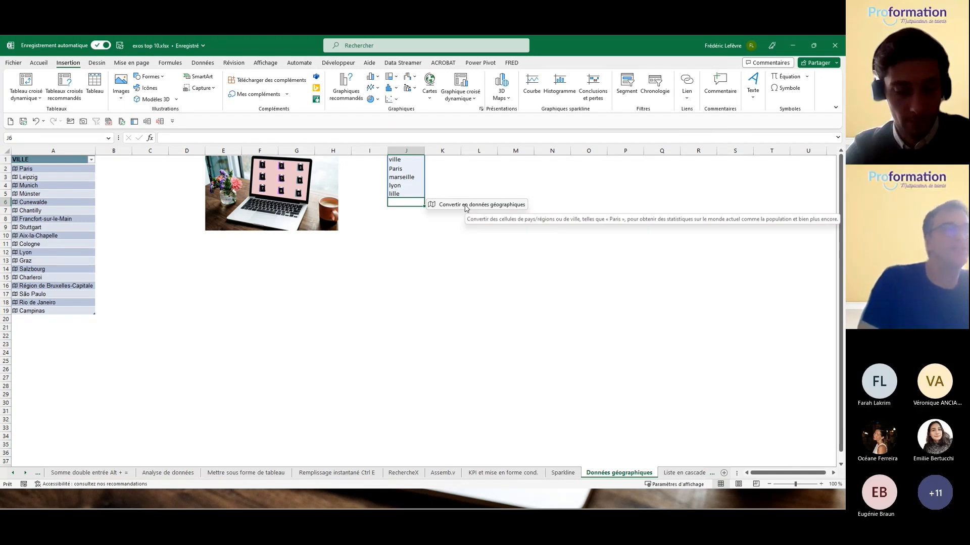
pyautogui.click(448, 231)
pyautogui.moveTo(404, 169); pyautogui.dragTo(409, 195)
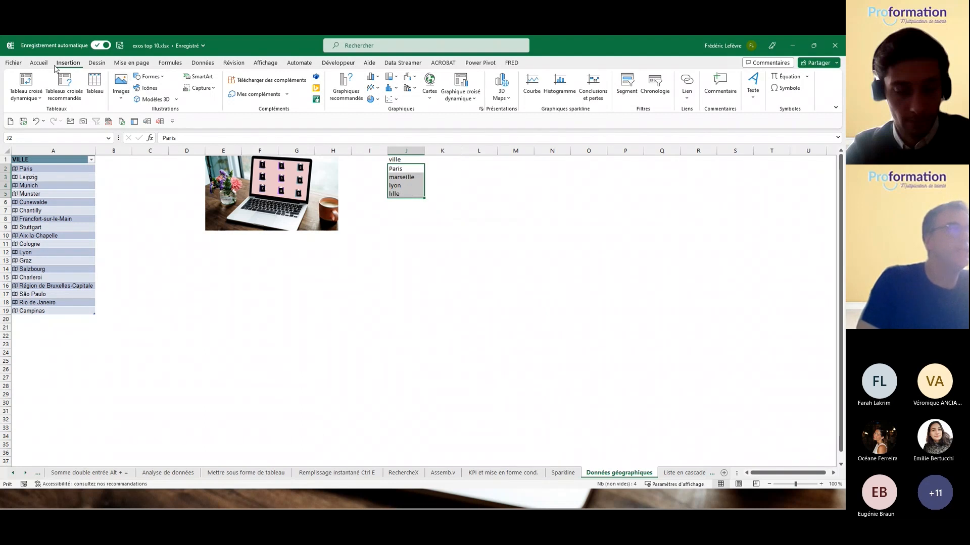
# Step: Convert J2:J5 to the Géographie data type, matching lille to Lille, Nord, Hauts-de-France
pyautogui.click(201, 62)
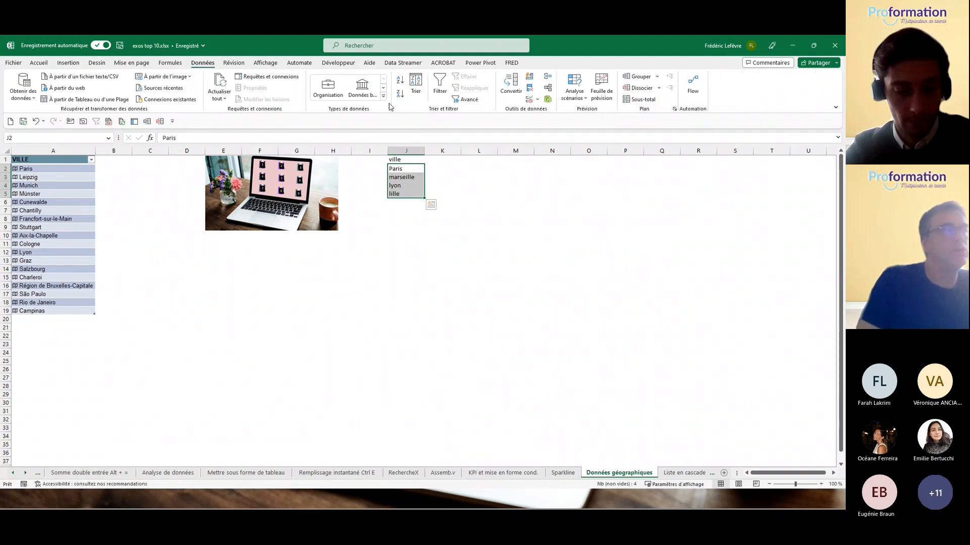
pyautogui.click(383, 99)
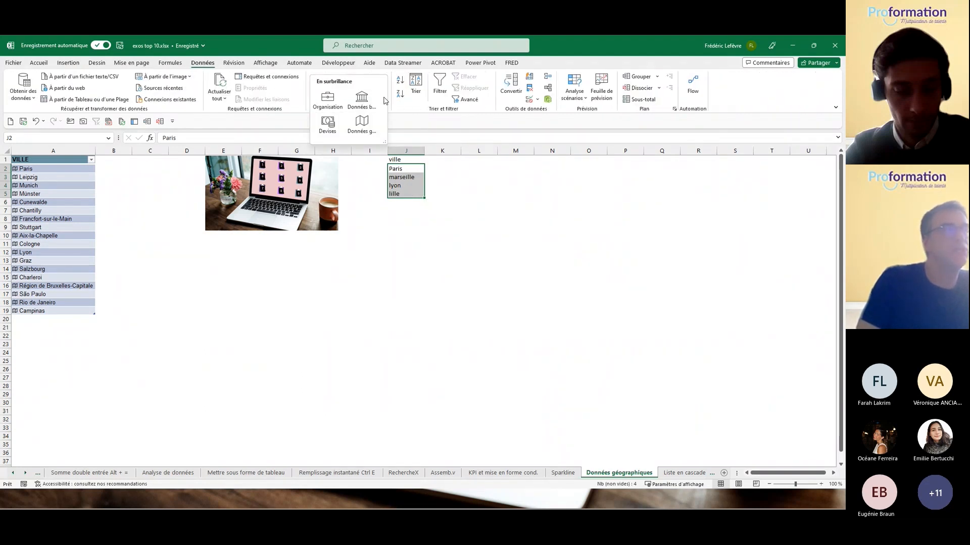
pyautogui.click(369, 119)
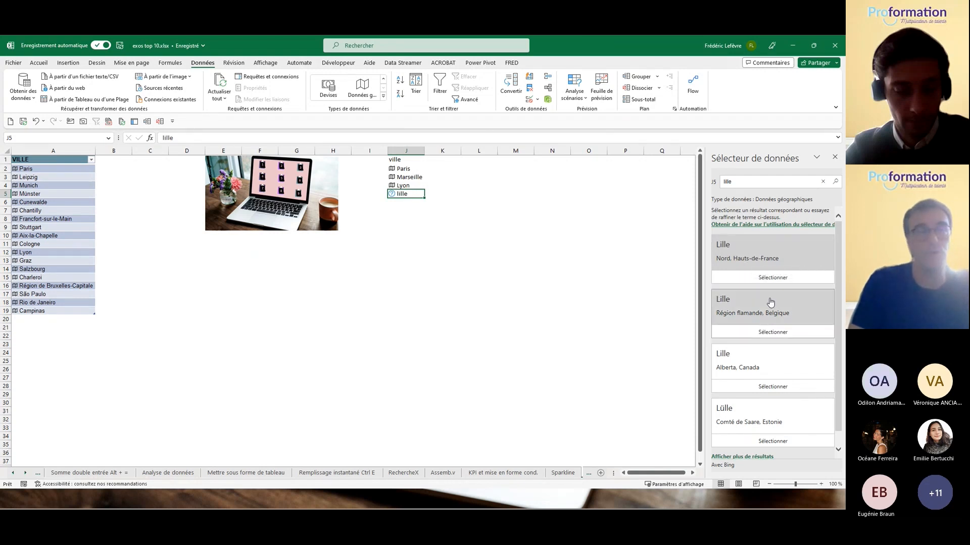
pyautogui.click(768, 252)
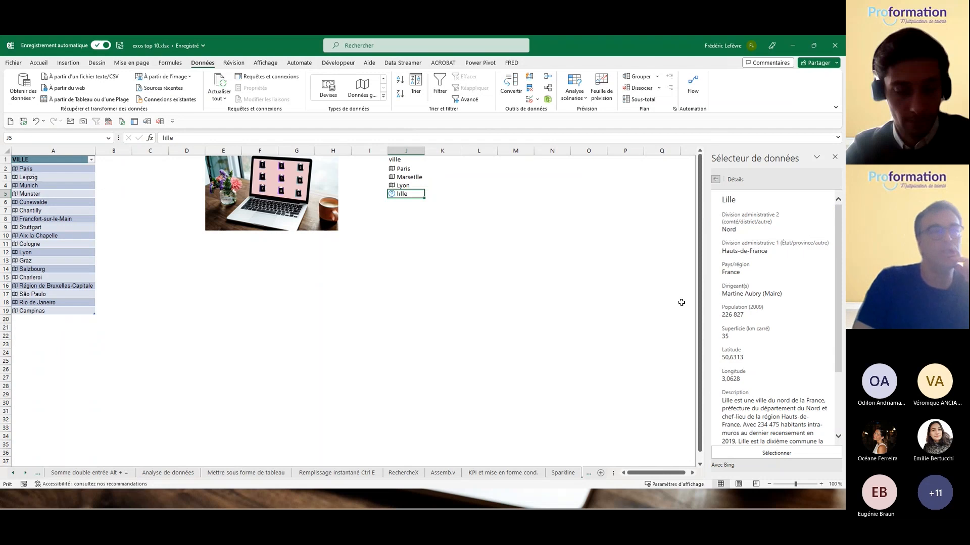
pyautogui.click(778, 454)
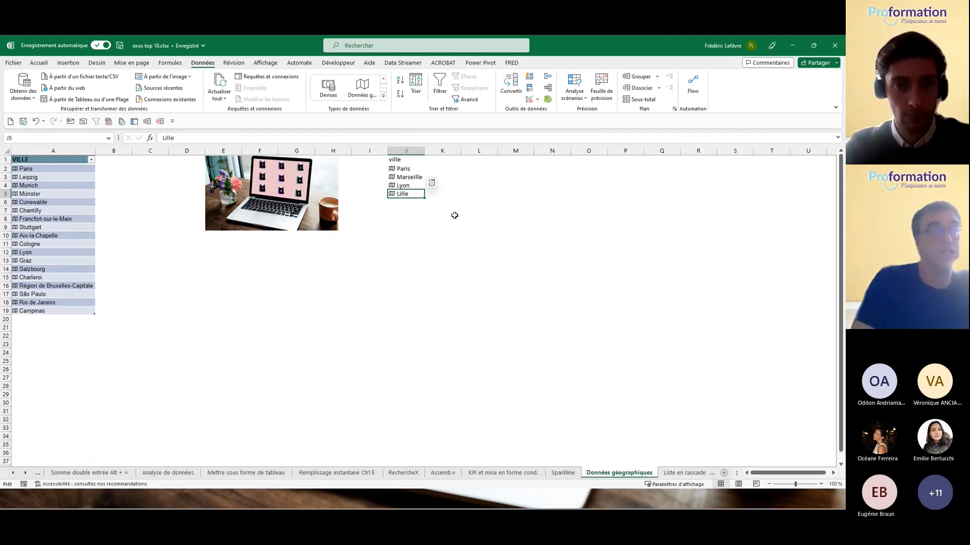
pyautogui.moveTo(412, 169); pyautogui.dragTo(416, 194)
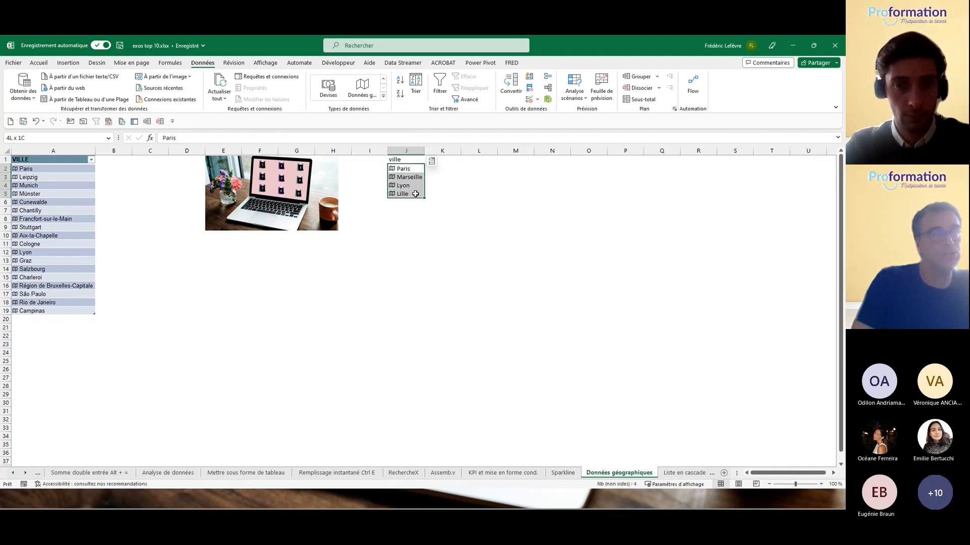
# Step: Insert Latitude, Longitude, country and Population columns beside the four geography cities
pyautogui.click(432, 161)
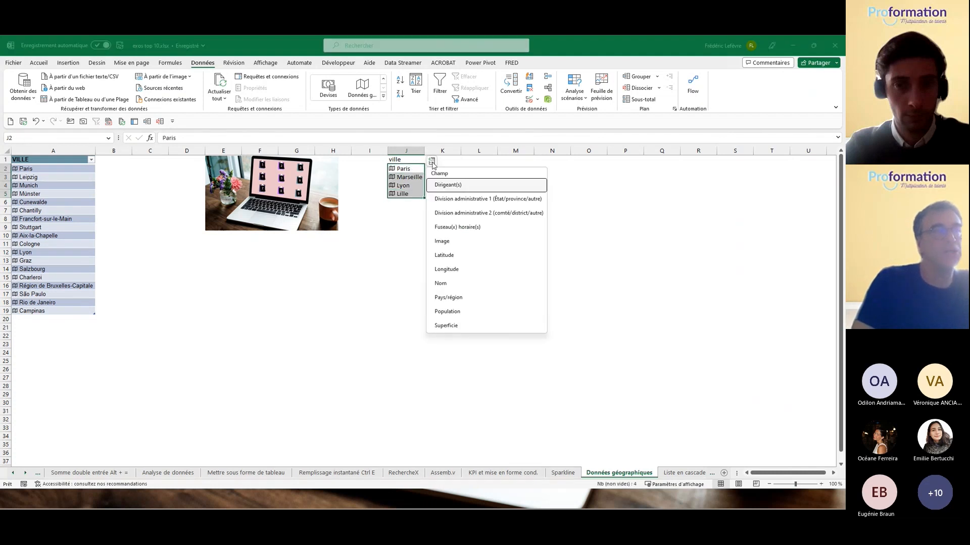
pyautogui.click(453, 256)
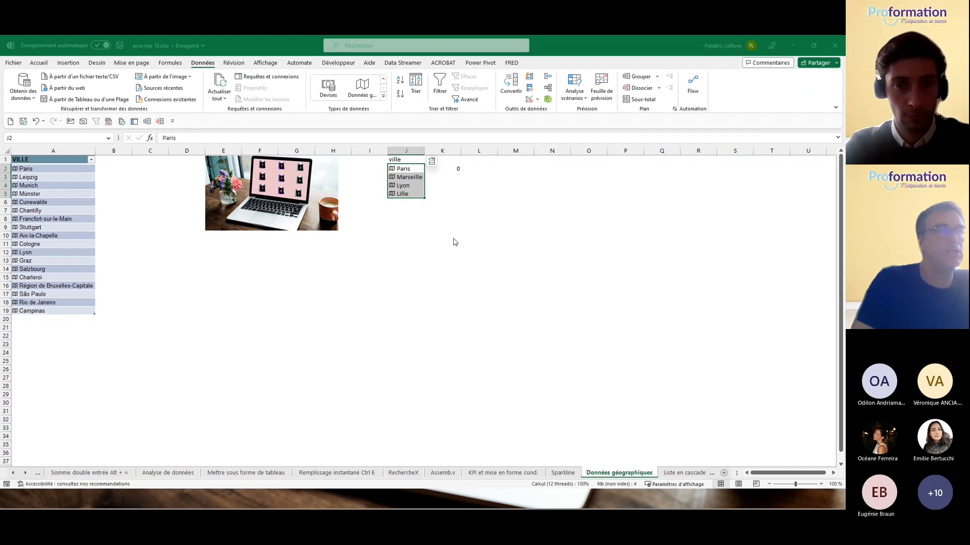
pyautogui.click(431, 161)
pyautogui.click(459, 271)
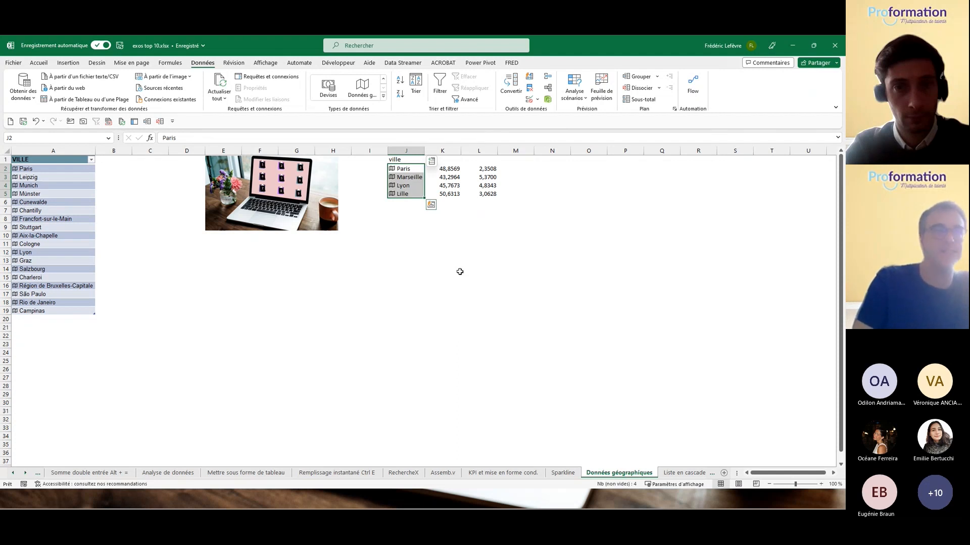
pyautogui.click(432, 161)
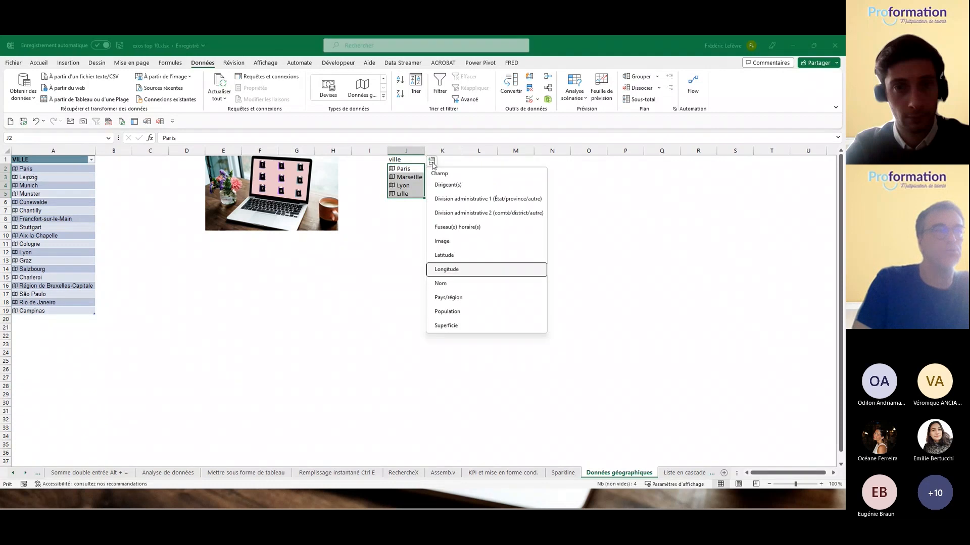
pyautogui.click(461, 301)
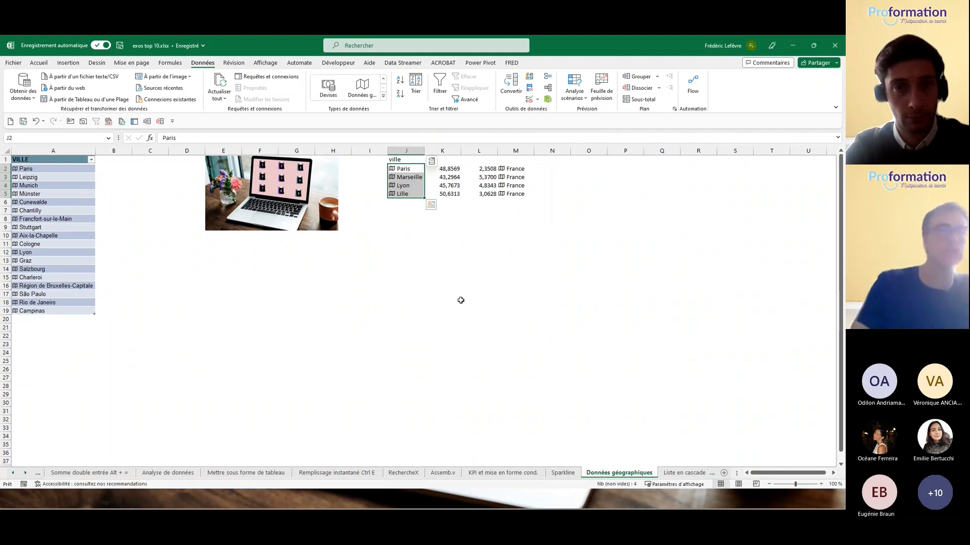
pyautogui.click(431, 161)
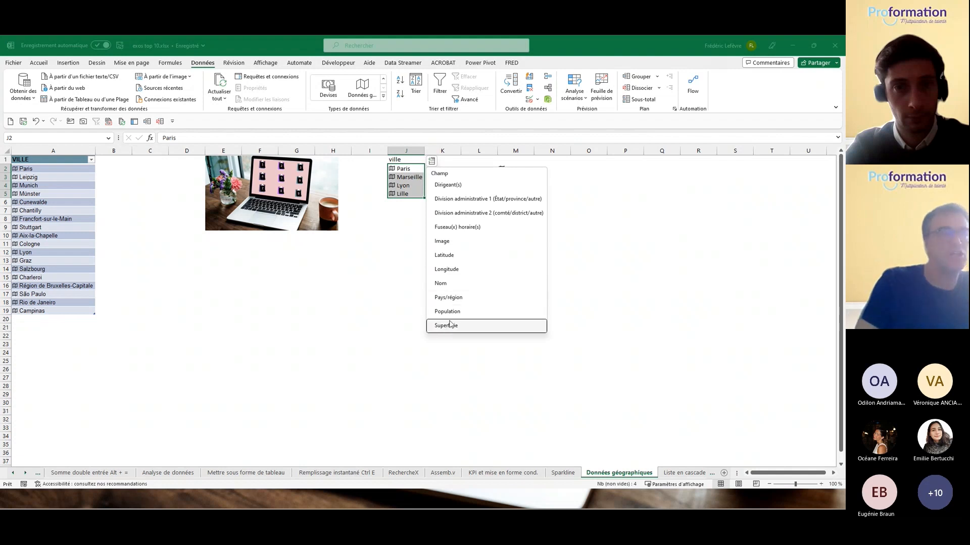
pyautogui.click(450, 314)
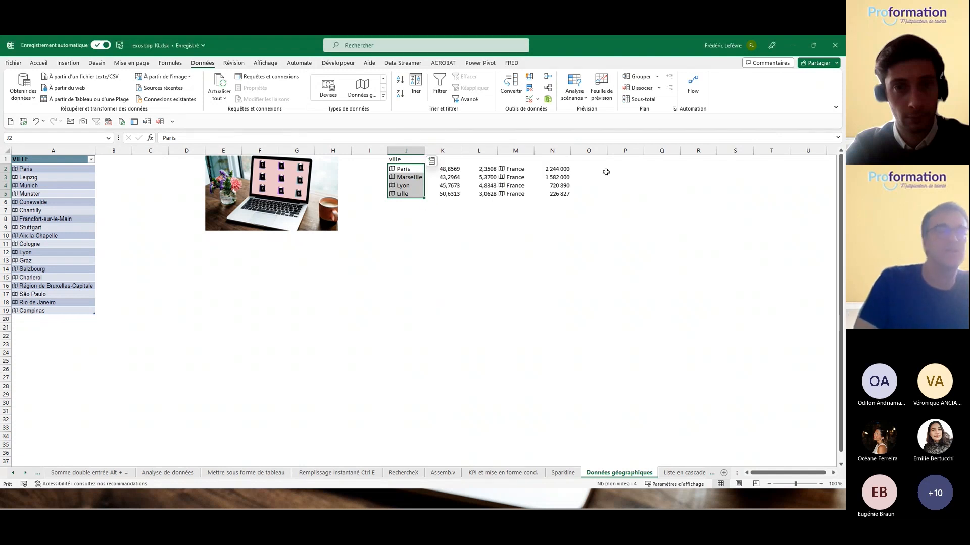
pyautogui.click(383, 96)
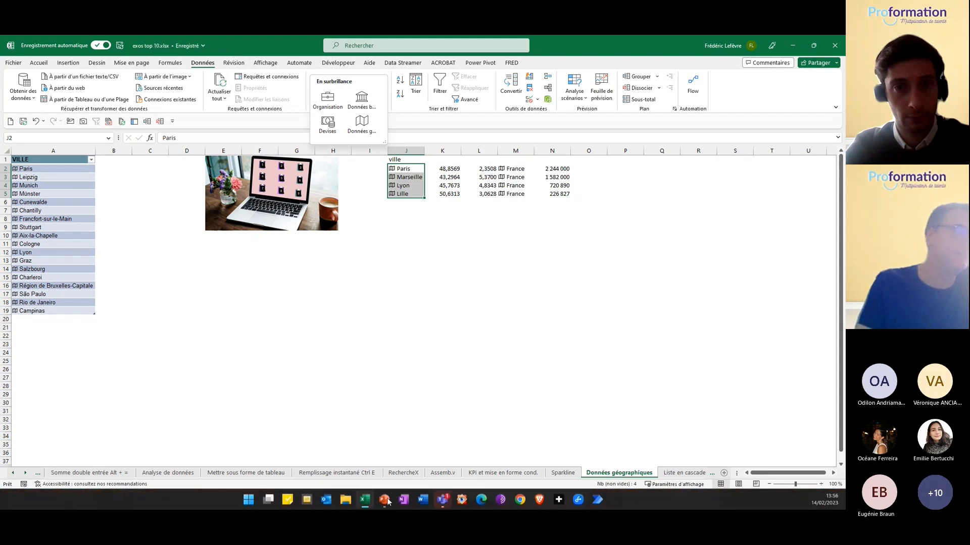
pyautogui.click(346, 505)
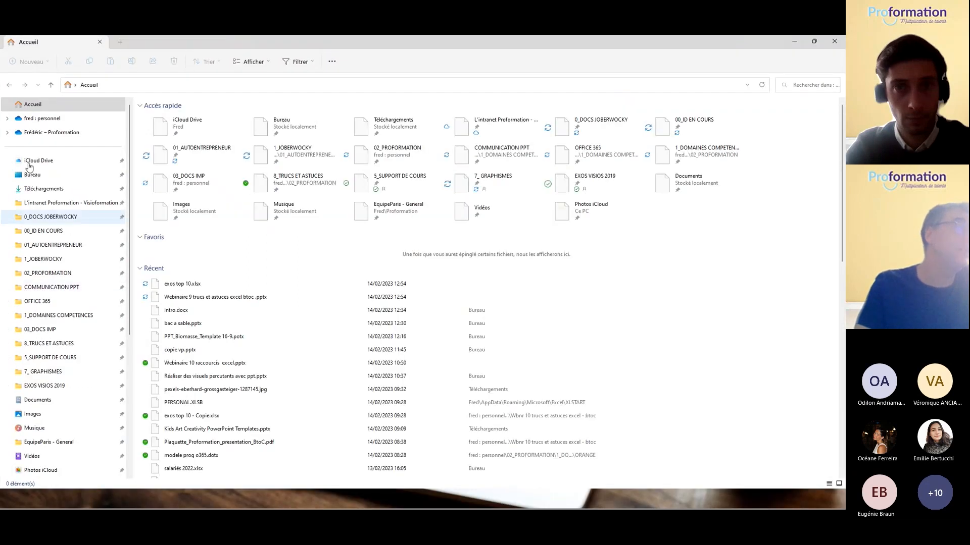
pyautogui.click(35, 175)
pyautogui.doubleClick(153, 378)
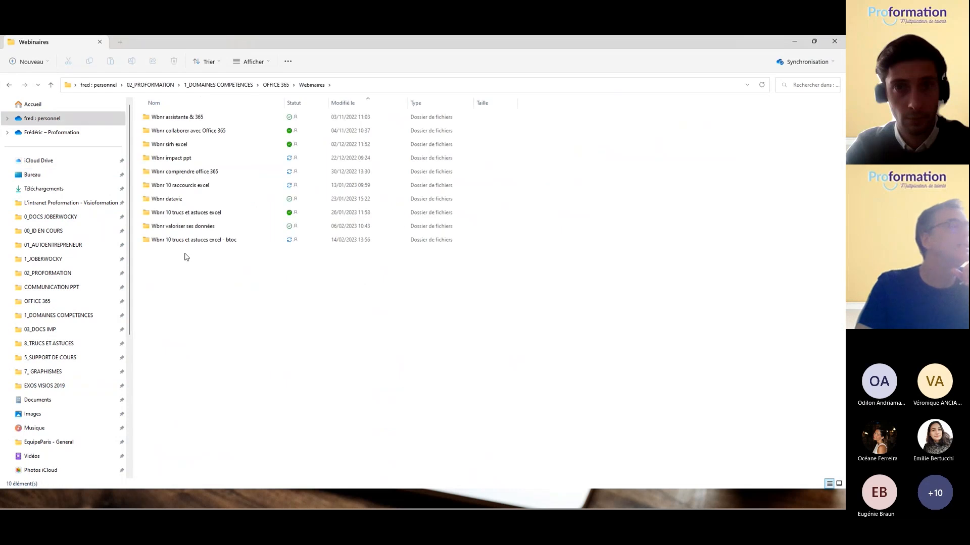
pyautogui.click(184, 240)
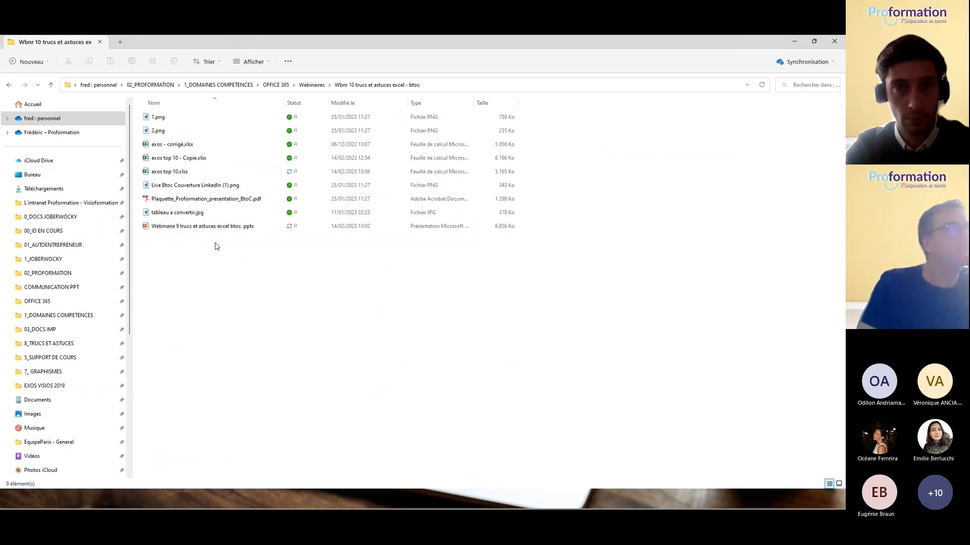
pyautogui.doubleClick(188, 213)
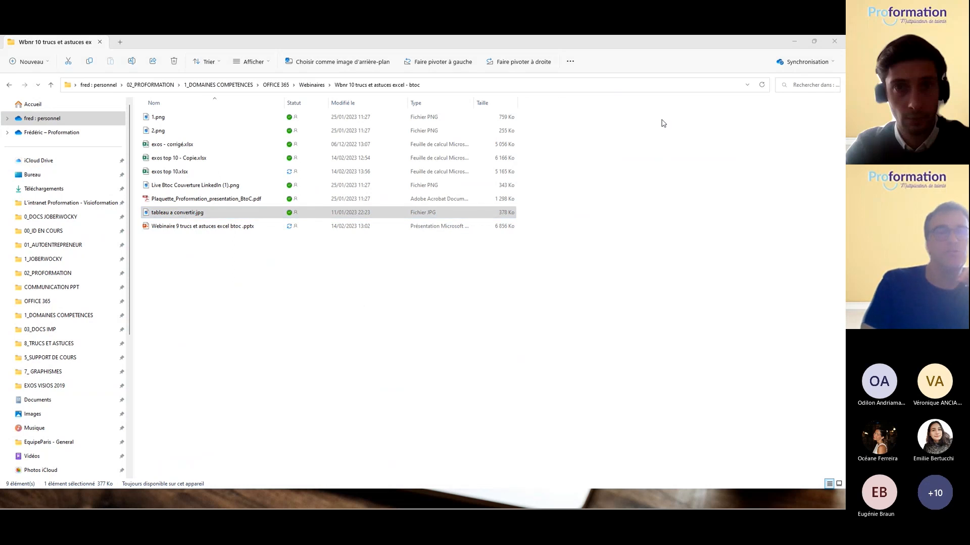
pyautogui.moveTo(405, 103); pyautogui.dragTo(340, 134)
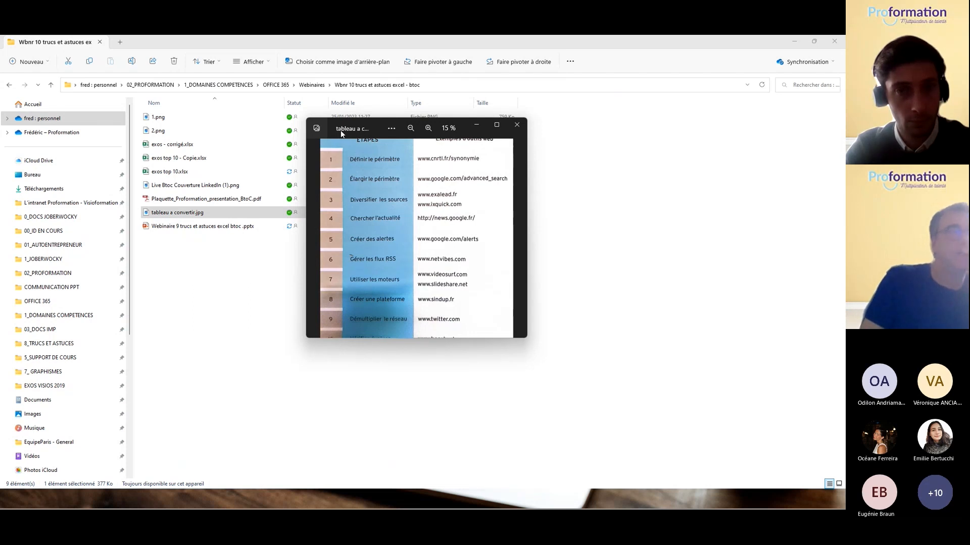
pyautogui.scroll(1, 438, 218)
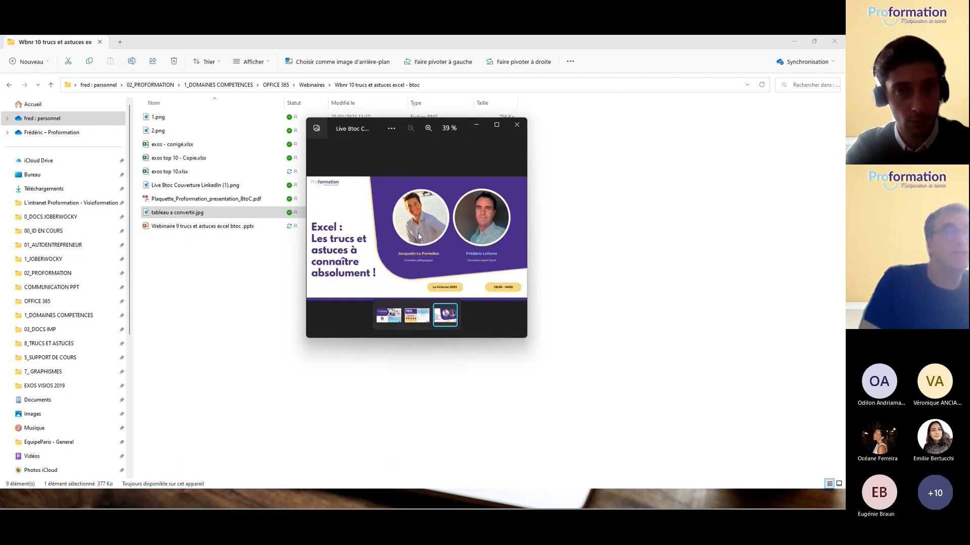
pyautogui.click(516, 125)
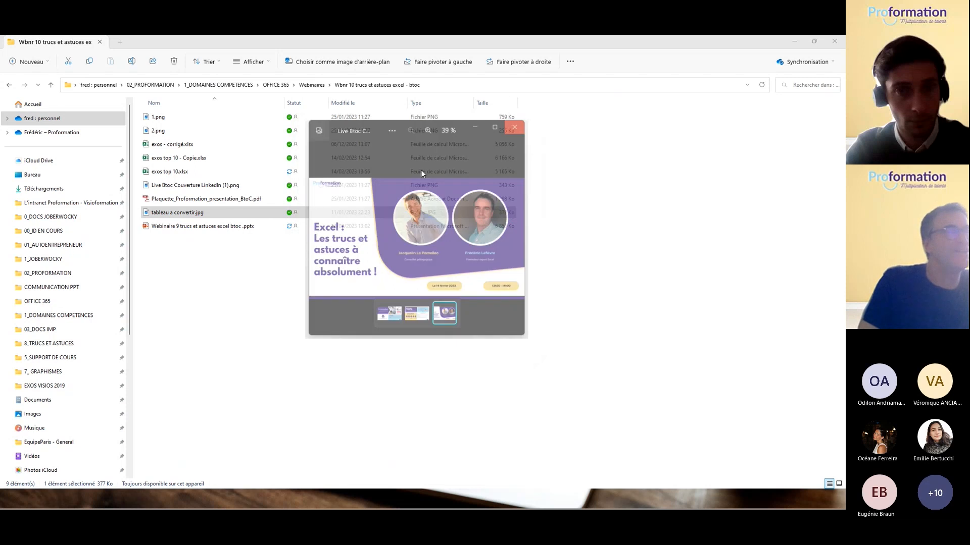
pyautogui.doubleClick(198, 213)
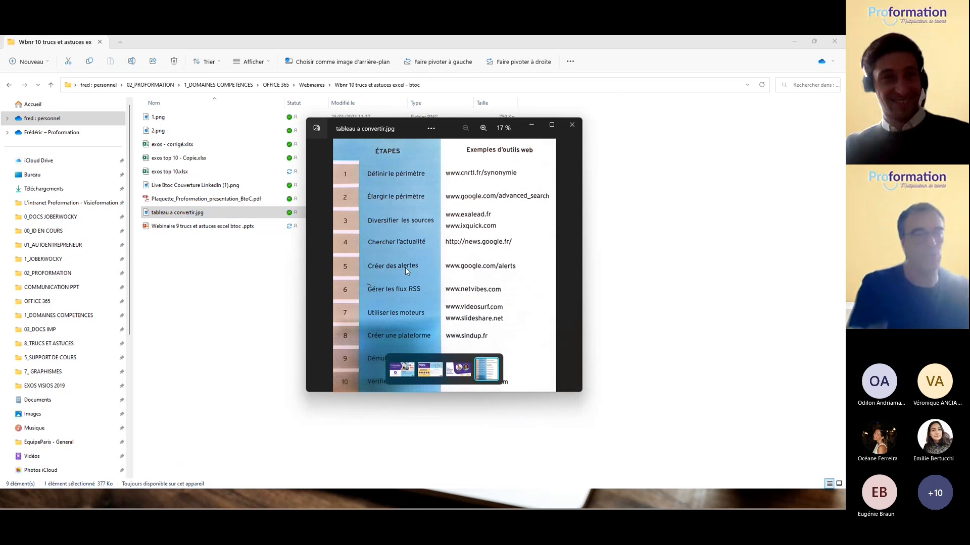
pyautogui.click(582, 127)
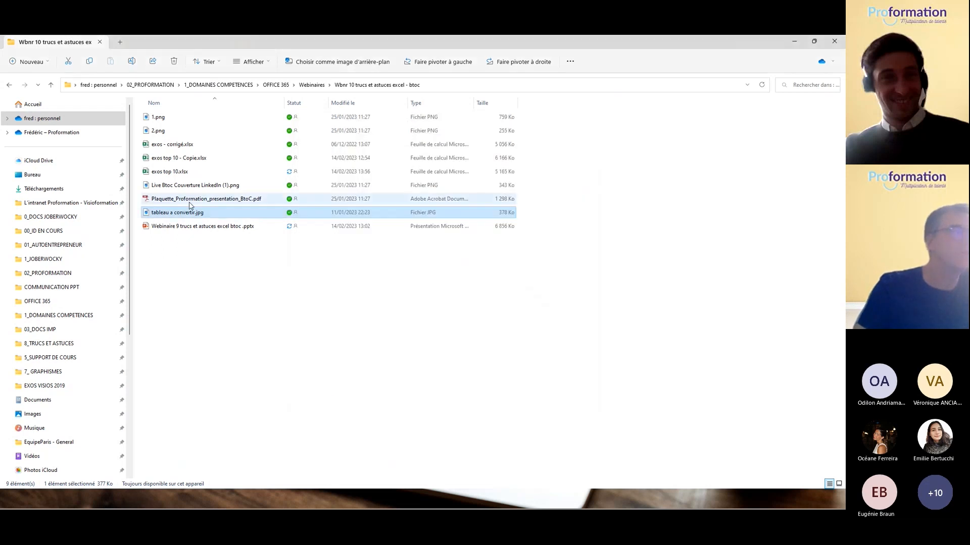
pyautogui.click(794, 41)
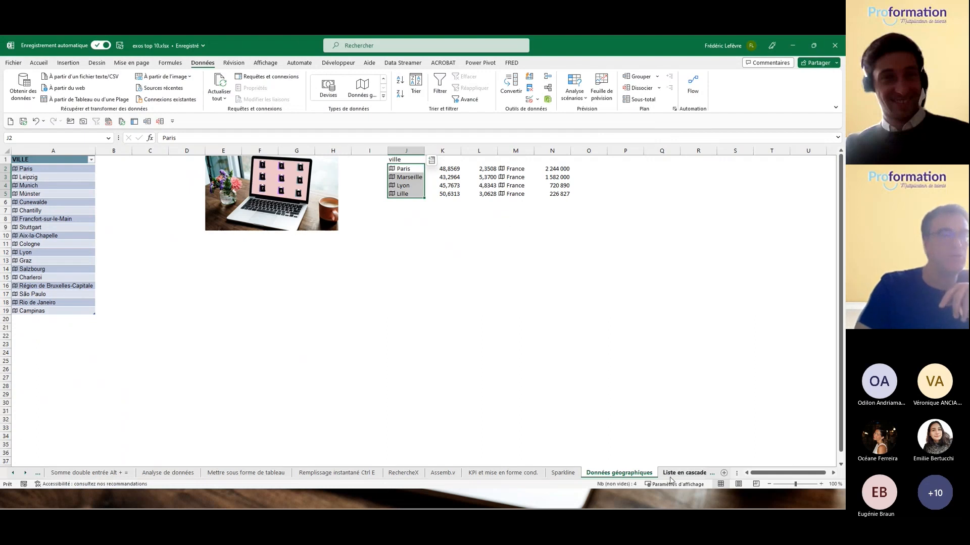
# Step: Go to the Import image en tableau sheet and choose À partir de l'image > Image à partir d'un fichier
pyautogui.click(684, 473)
pyautogui.click(659, 473)
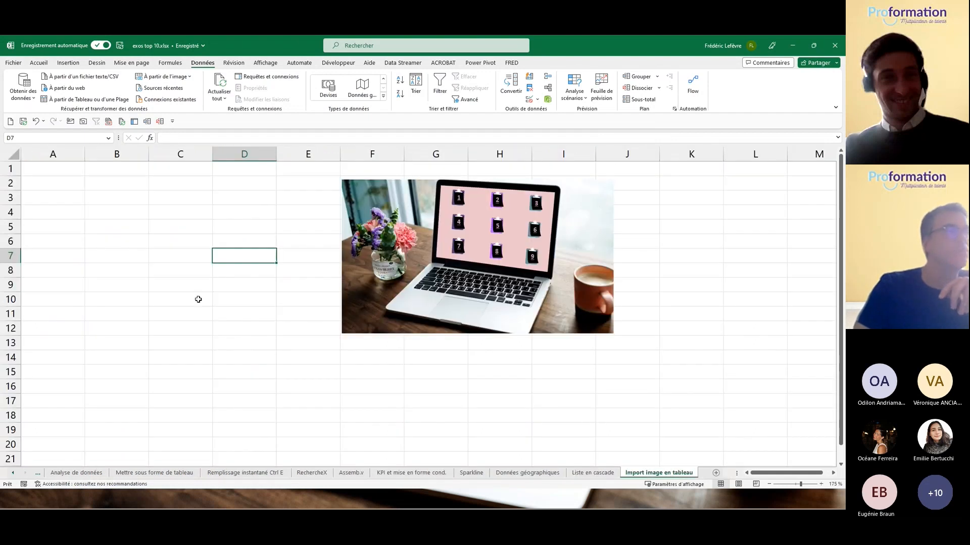
pyautogui.click(190, 77)
pyautogui.click(188, 89)
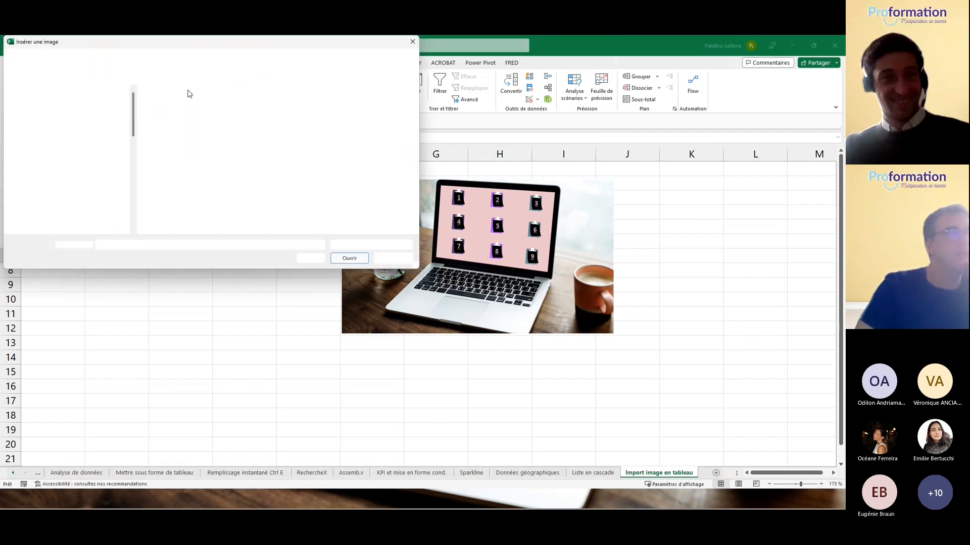
# Step: Load tableau a convertir.jpg from the Wbnr 10 trucs et astuces excel - btoc folder
pyautogui.click(41, 136)
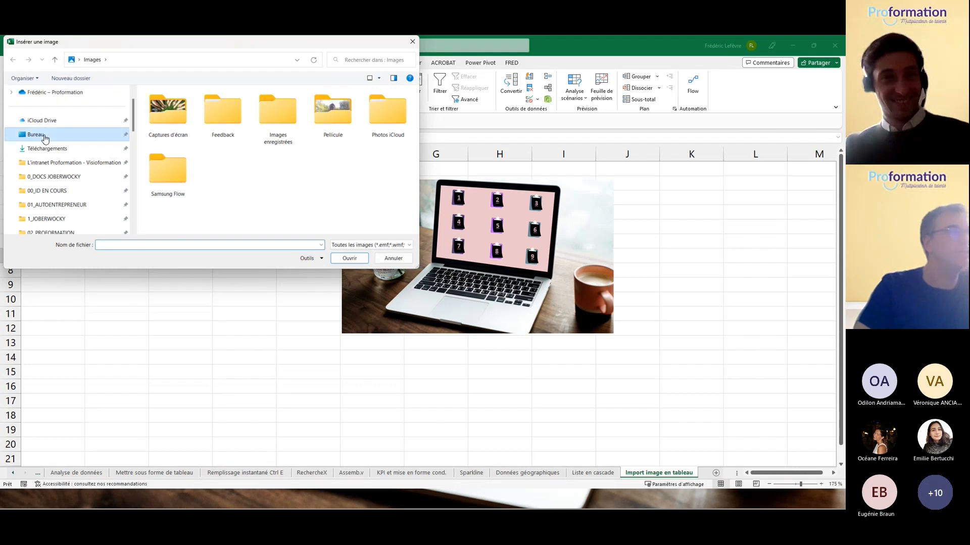
pyautogui.scroll(-1, 182, 153)
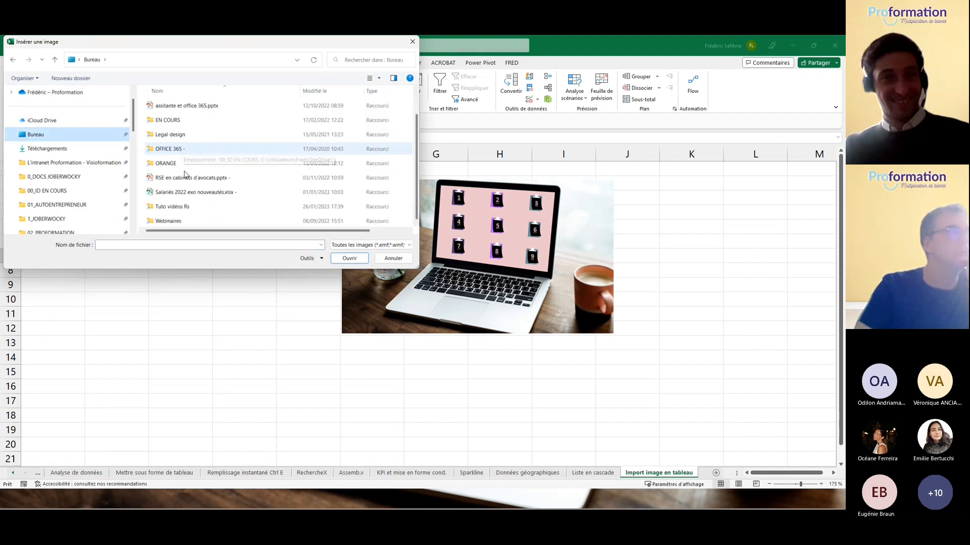
pyautogui.doubleClick(184, 220)
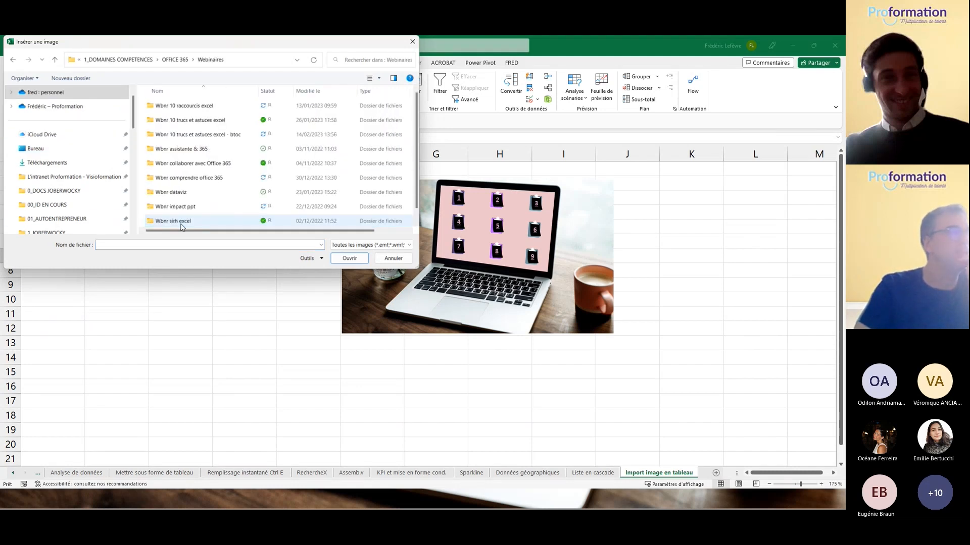
pyautogui.doubleClick(188, 134)
pyautogui.click(330, 122)
pyautogui.click(348, 258)
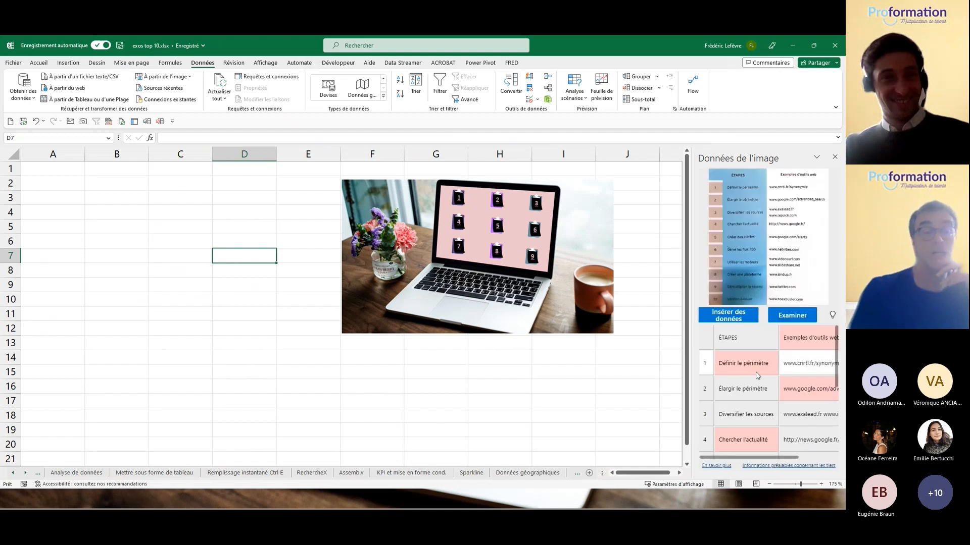
pyautogui.scroll(-1, 742, 377)
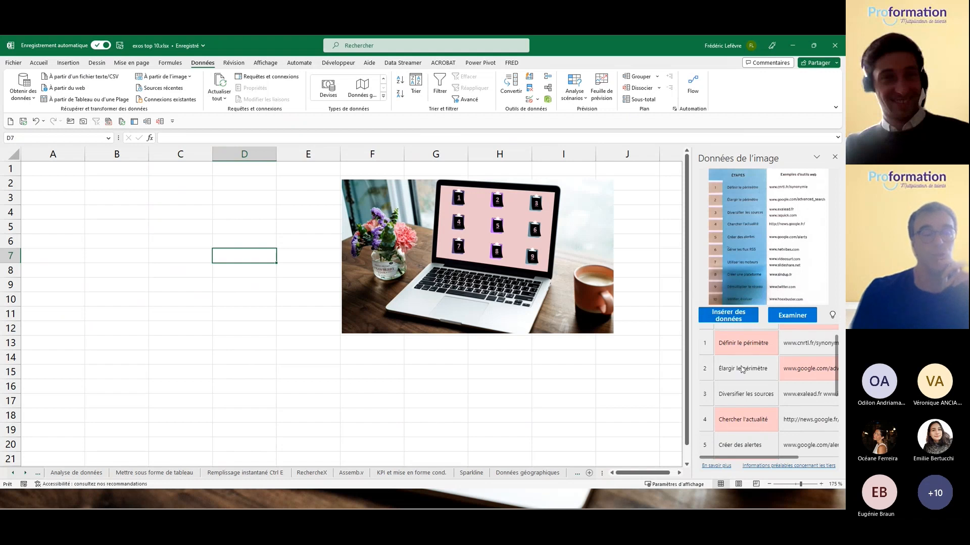
pyautogui.scroll(-2, 746, 376)
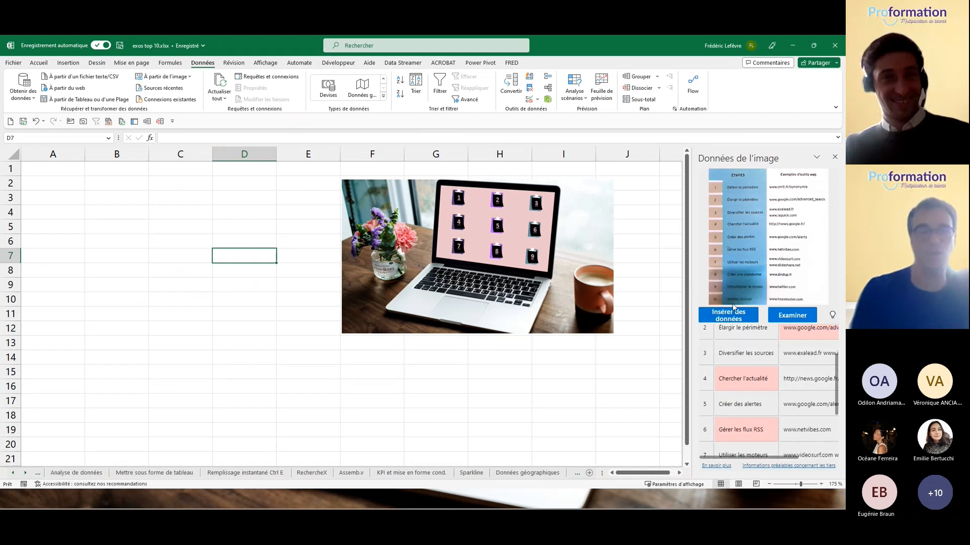
pyautogui.click(794, 316)
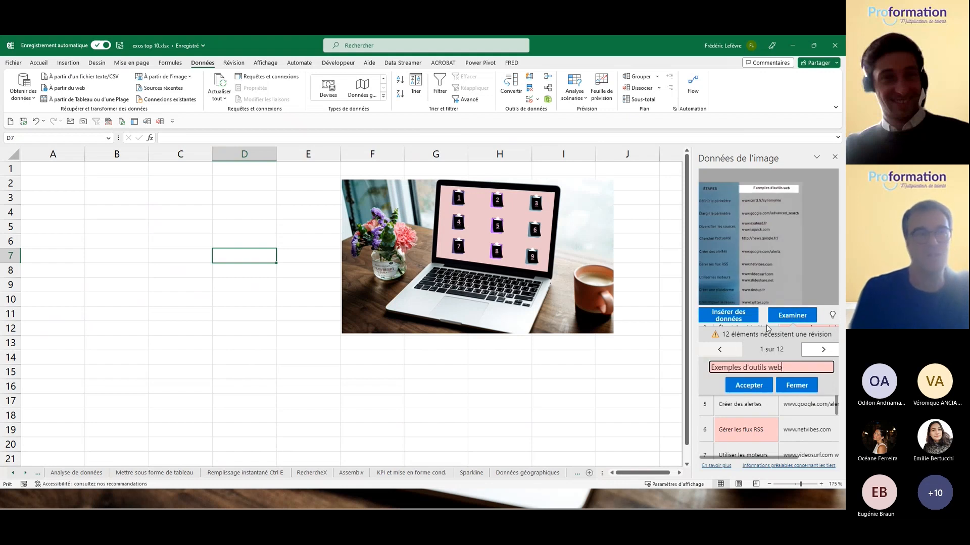
pyautogui.click(755, 387)
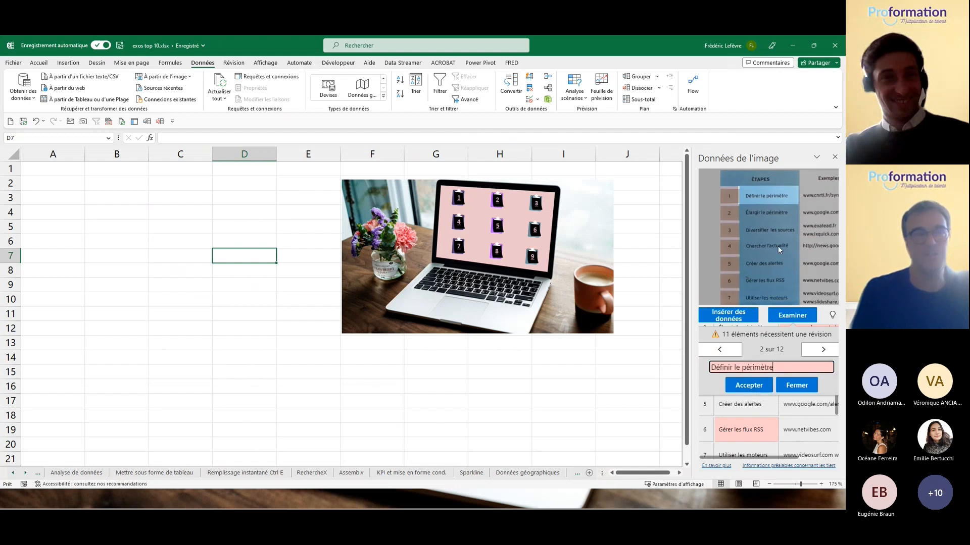
pyautogui.click(749, 387)
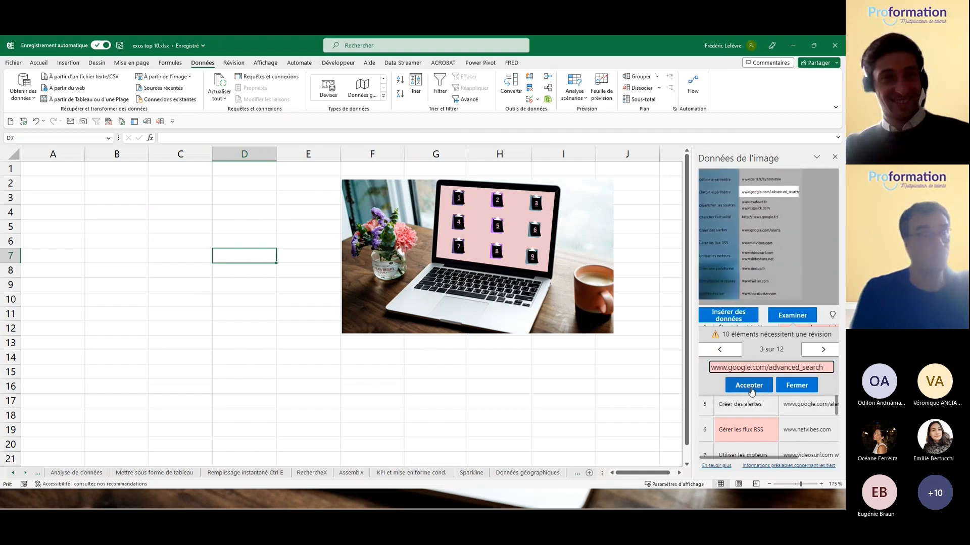
pyautogui.click(751, 386)
pyautogui.click(751, 387)
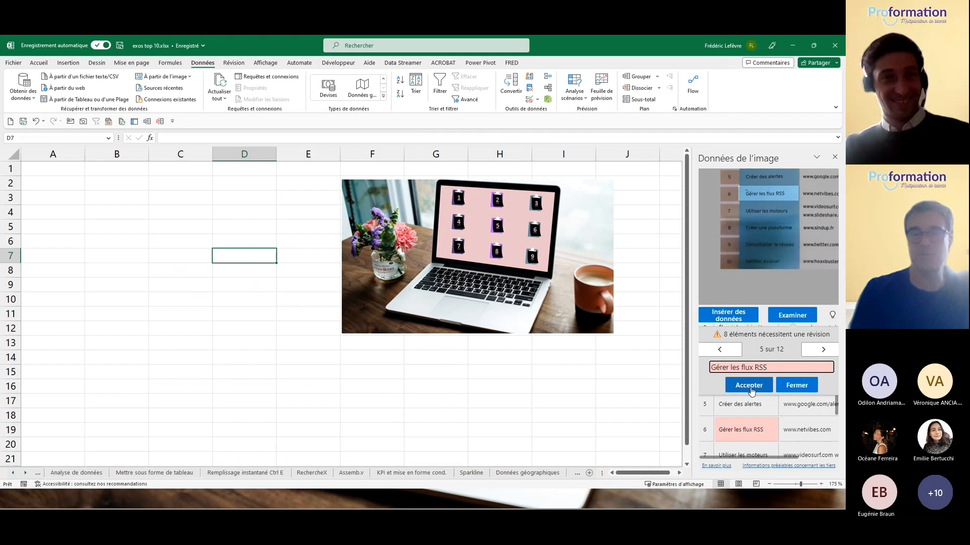
pyautogui.click(751, 386)
pyautogui.click(751, 386)
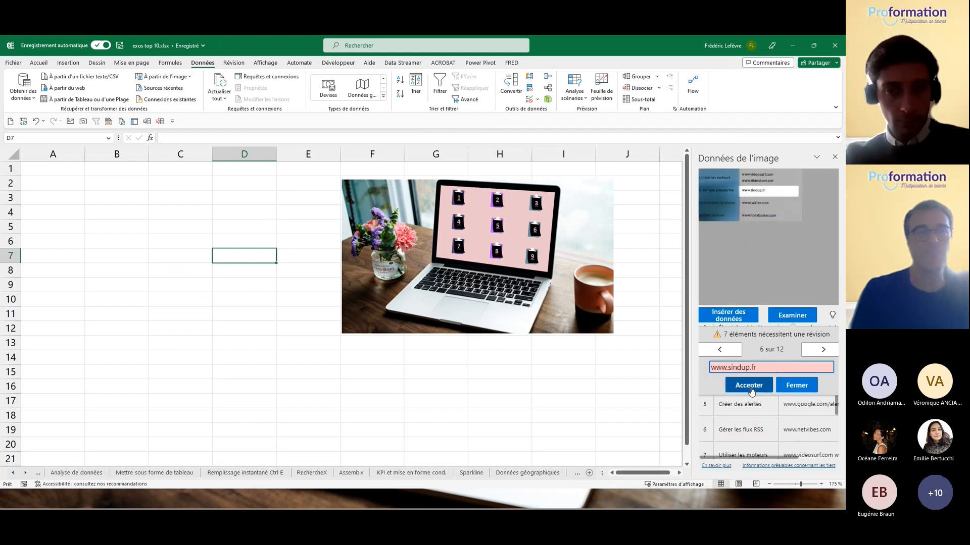
pyautogui.click(751, 386)
pyautogui.click(750, 386)
pyautogui.click(749, 386)
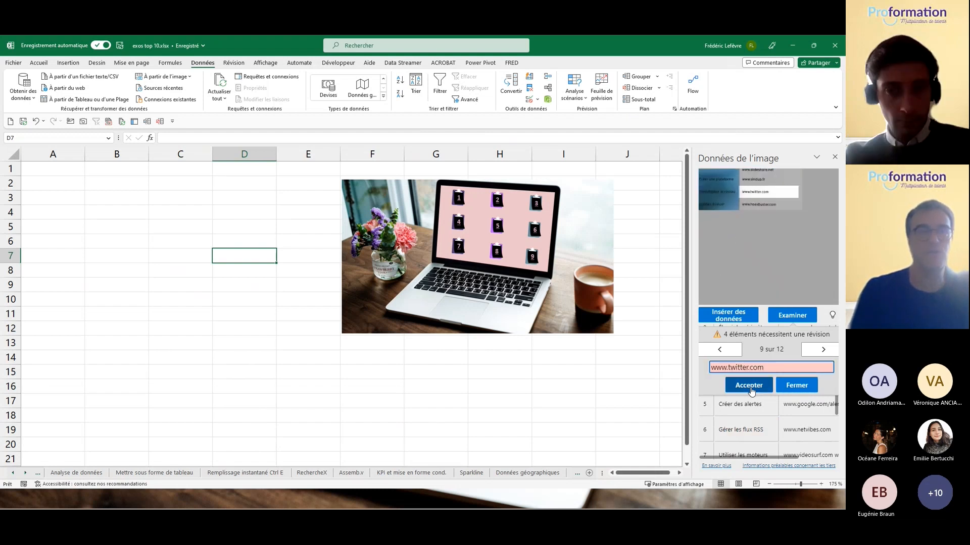
pyautogui.click(749, 386)
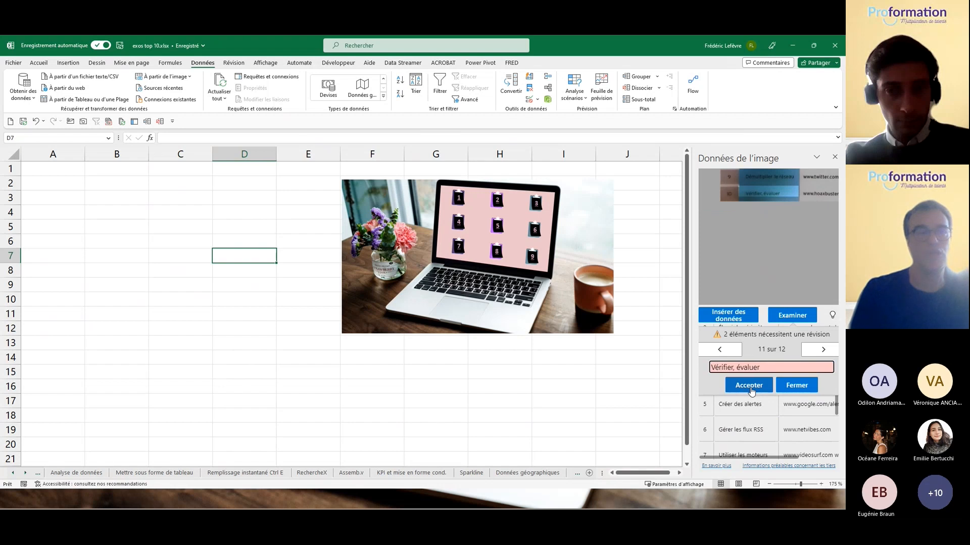
pyautogui.click(749, 386)
pyautogui.click(750, 386)
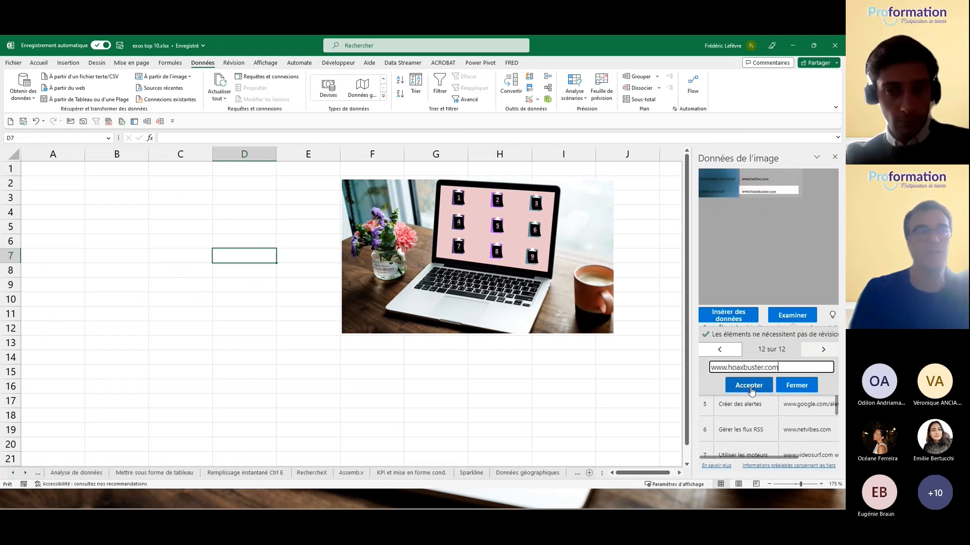
# Step: Insert the recognised ÉTAPES table into the sheet at D7:F17
pyautogui.click(789, 389)
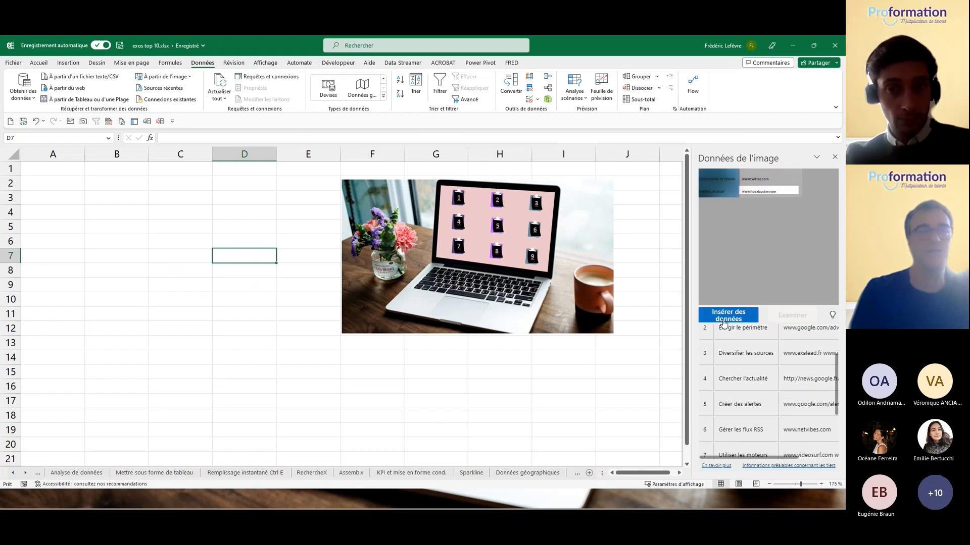
pyautogui.click(728, 315)
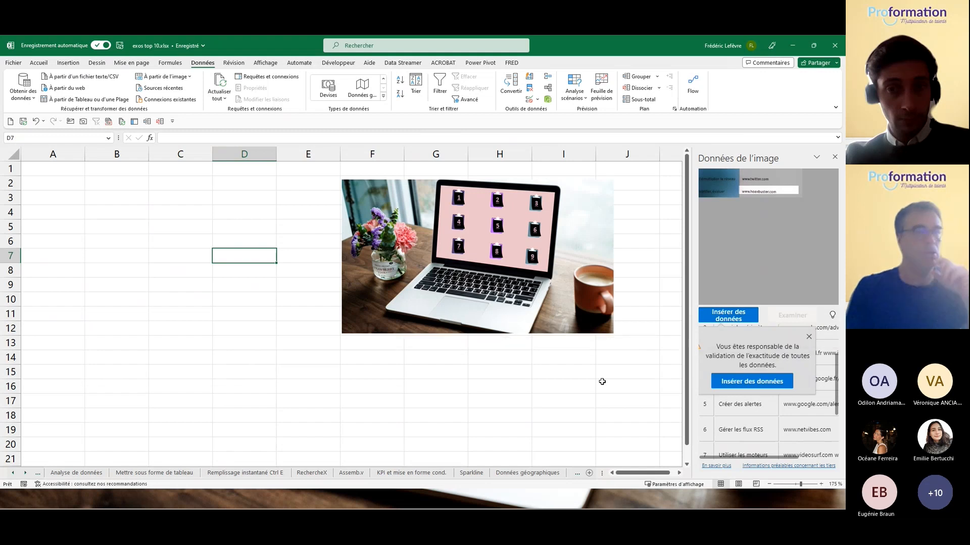
pyautogui.click(758, 381)
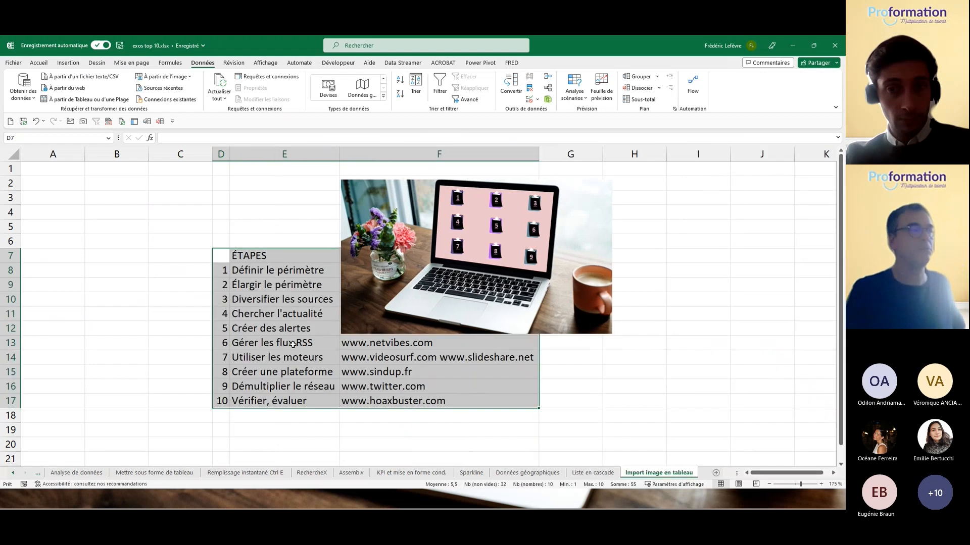
# Step: Follow the picture's link to Sommaire, then return to the Import image en tableau sheet
pyautogui.click(481, 194)
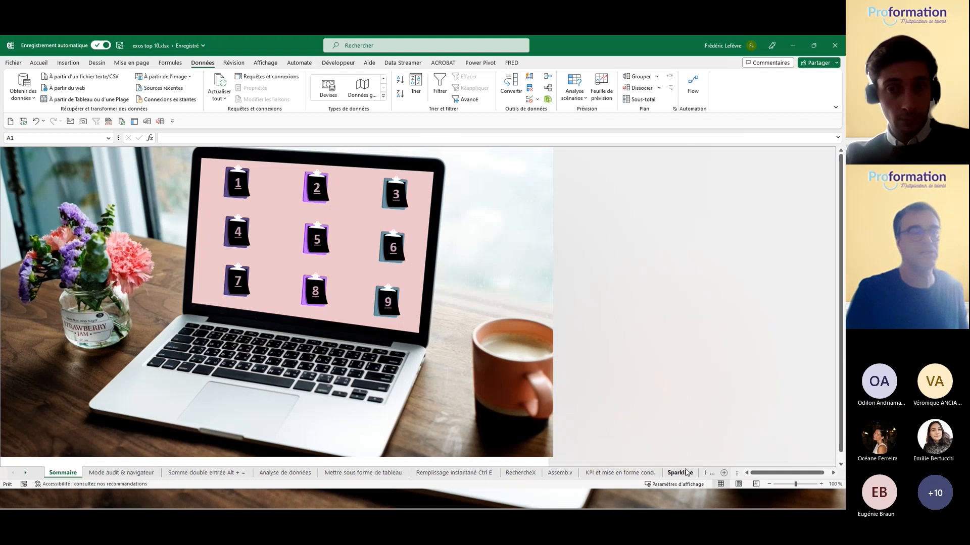
pyautogui.click(707, 473)
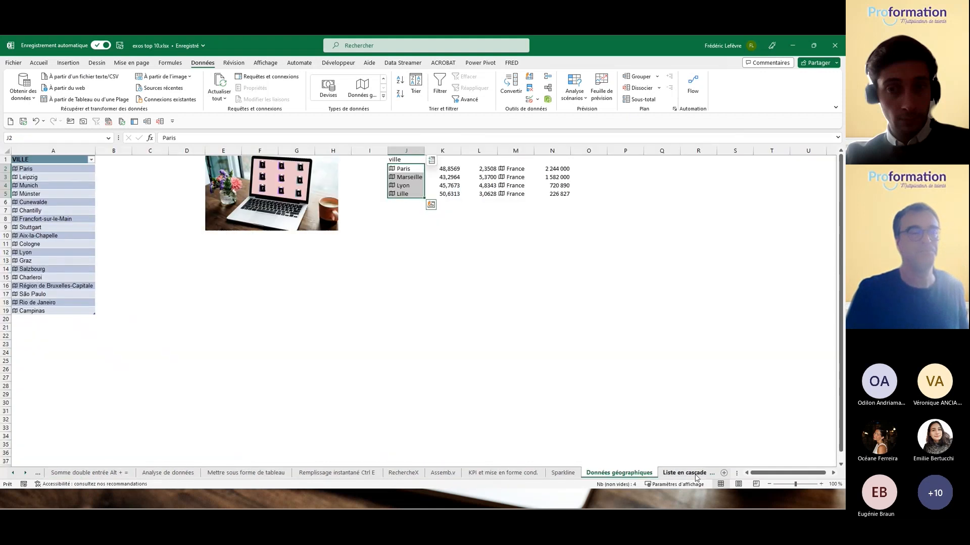
pyautogui.click(693, 473)
pyautogui.click(659, 473)
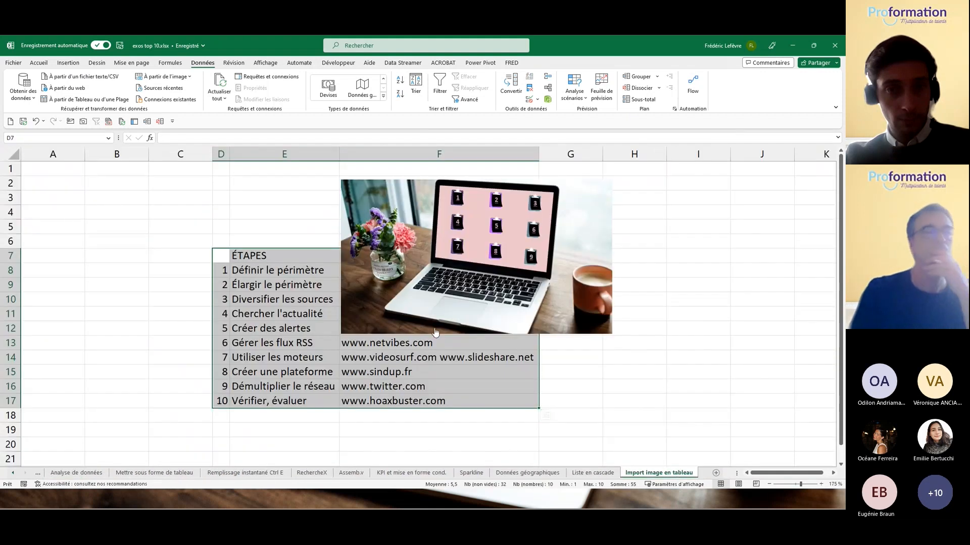
# Step: Delete the laptop picture covering the web tools list, revealing the ÉTAPES table at D7:F17
pyautogui.rightClick(560, 327)
pyautogui.moveTo(541, 337); pyautogui.dragTo(709, 336)
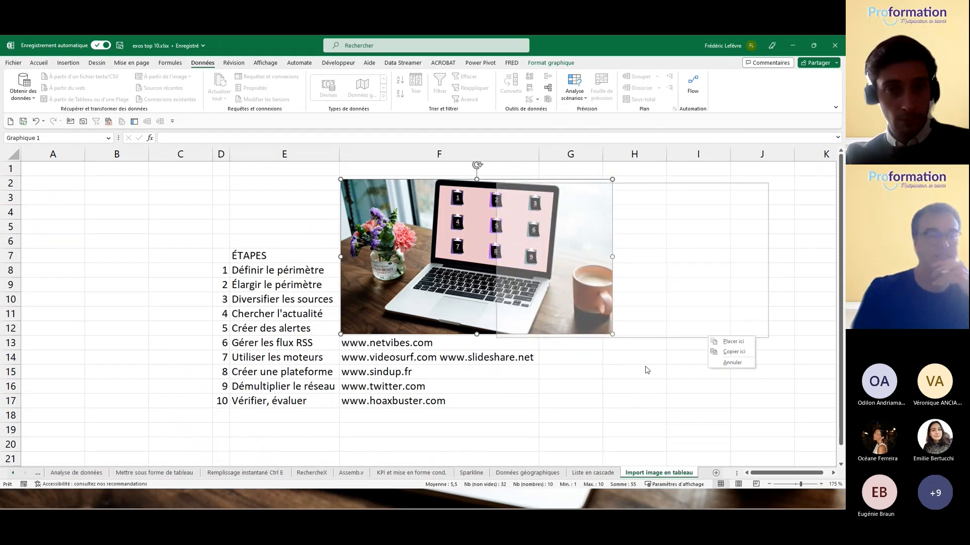
pyautogui.click(647, 370)
pyautogui.rightClick(546, 327)
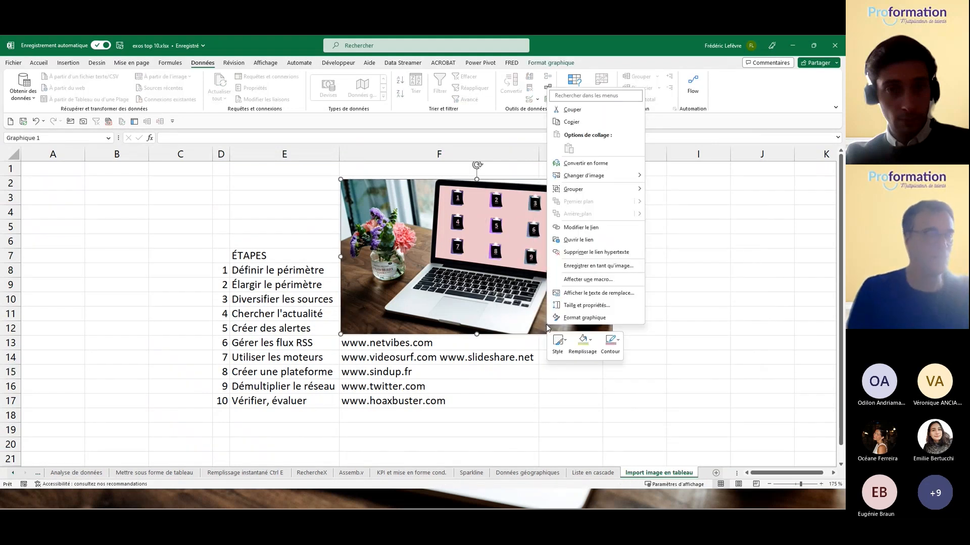
pyautogui.click(371, 180)
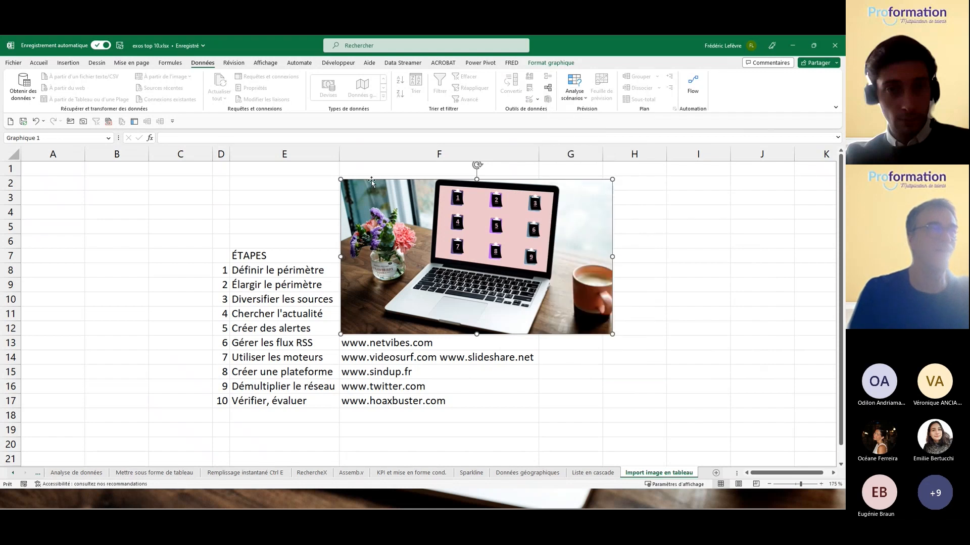
pyautogui.press('Delete')
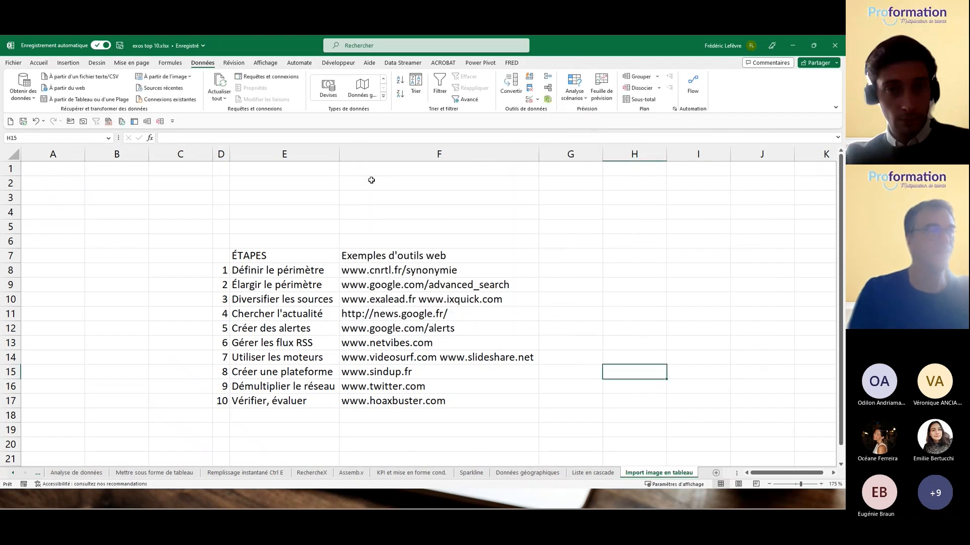
pyautogui.click(309, 302)
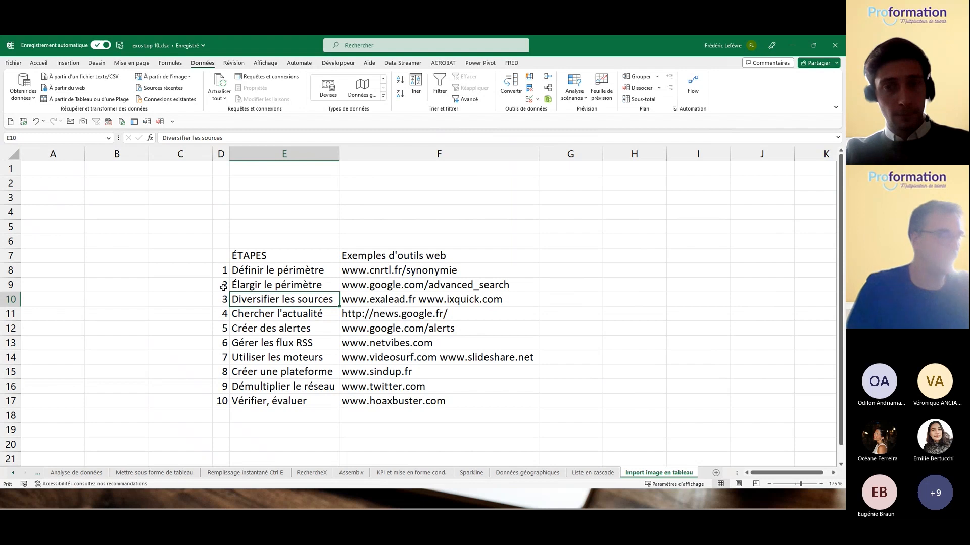
# Step: Format D7:F17 as a purple-styled table with headers (Tableau11), then show the Sparkline sheet
pyautogui.hotkey('ctrl', 'a')
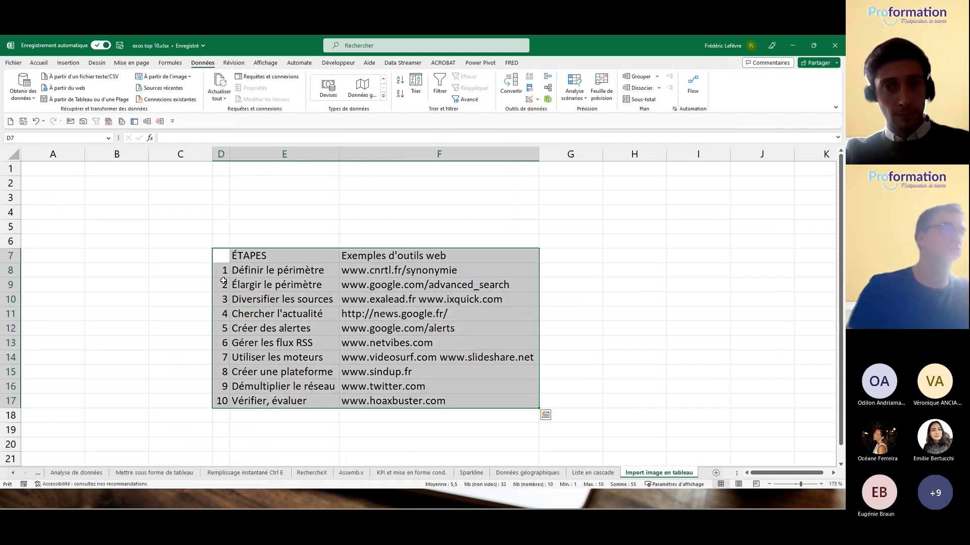
pyautogui.click(40, 63)
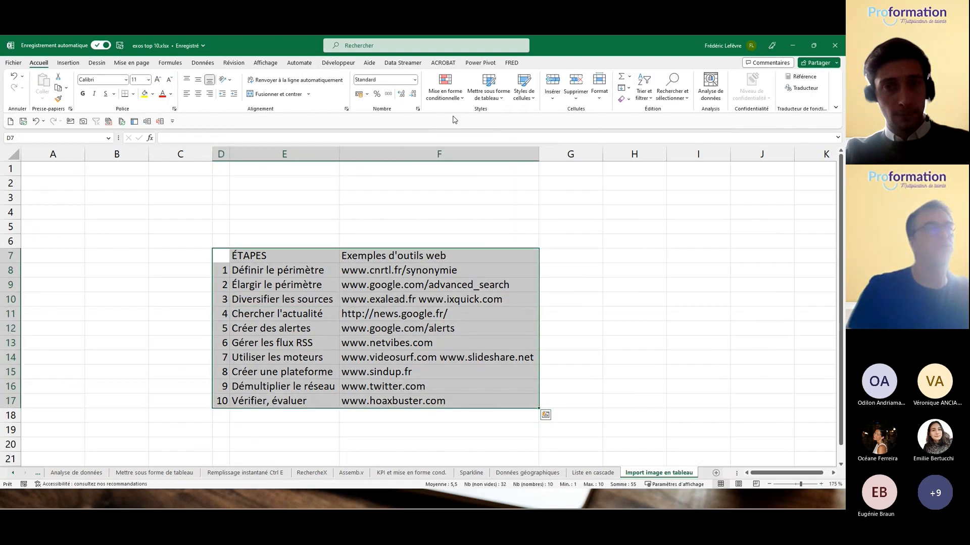
pyautogui.click(488, 86)
pyautogui.click(571, 154)
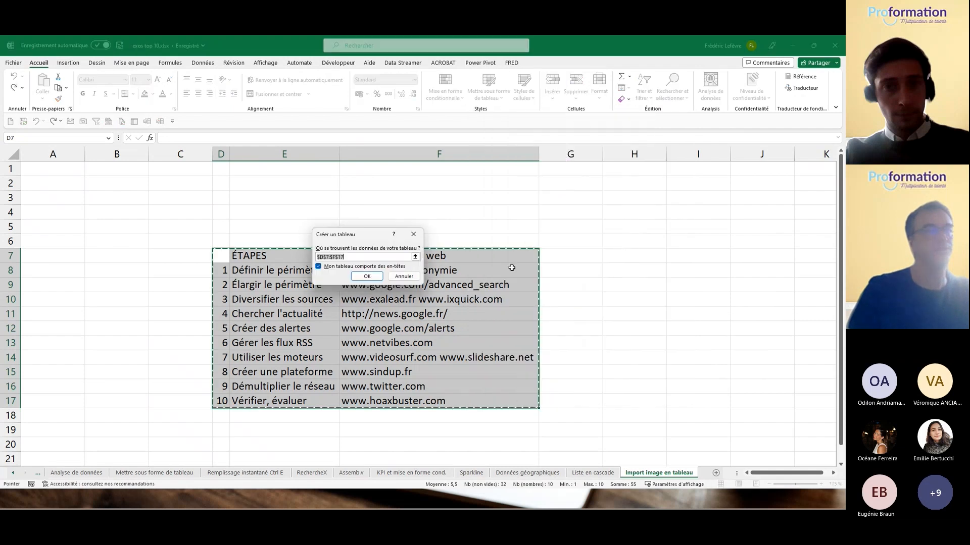
pyautogui.click(367, 277)
pyautogui.click(388, 183)
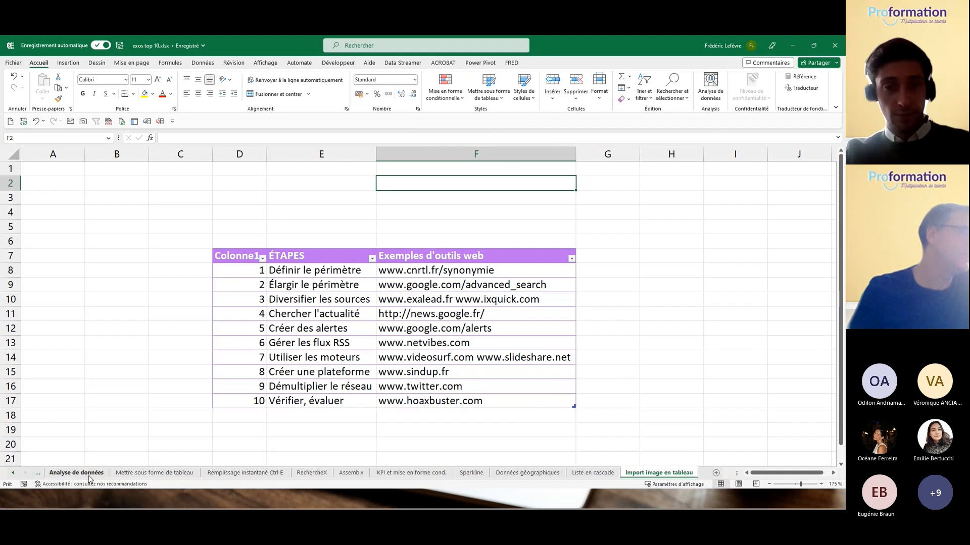
pyautogui.click(471, 473)
# Step: Add column sparklines beside the figures in I16:K21
pyautogui.click(408, 301)
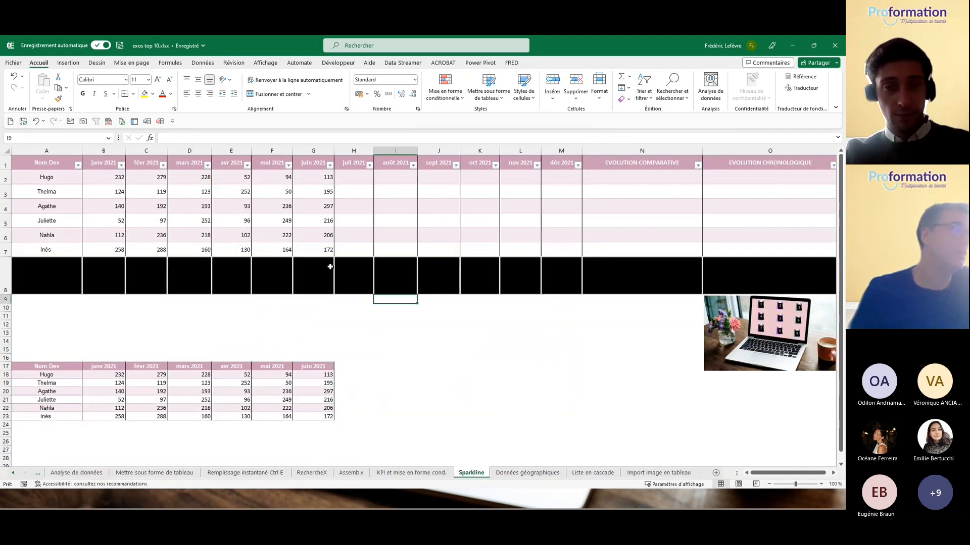
pyautogui.click(262, 172)
pyautogui.moveTo(227, 178); pyautogui.dragTo(475, 400)
pyautogui.click(504, 408)
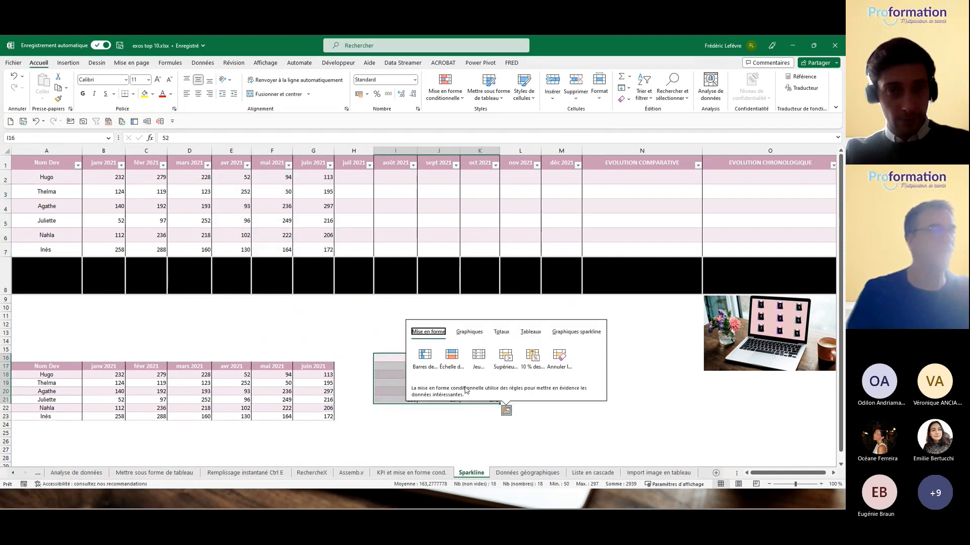
pyautogui.click(382, 399)
pyautogui.moveTo(391, 357); pyautogui.dragTo(482, 398)
pyautogui.click(506, 410)
pyautogui.click(576, 332)
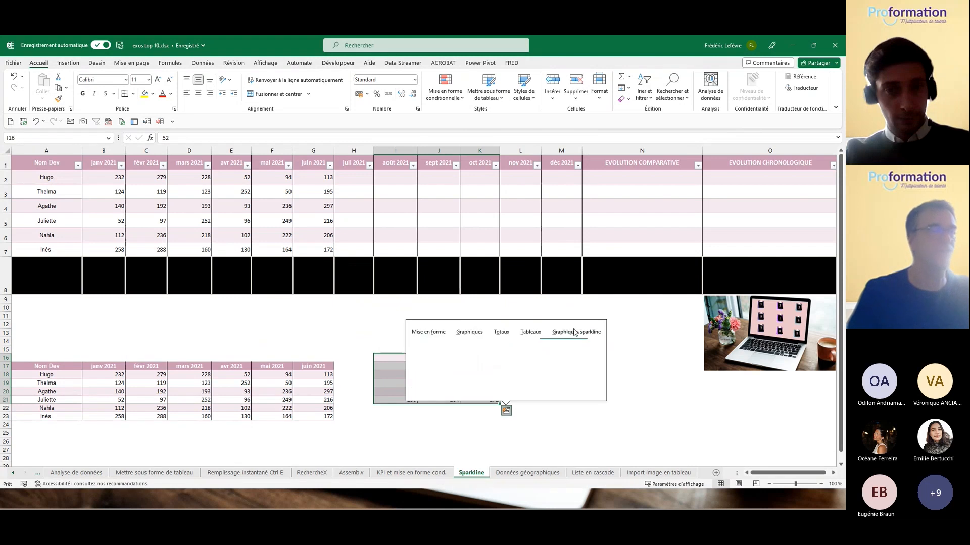
pyautogui.click(451, 360)
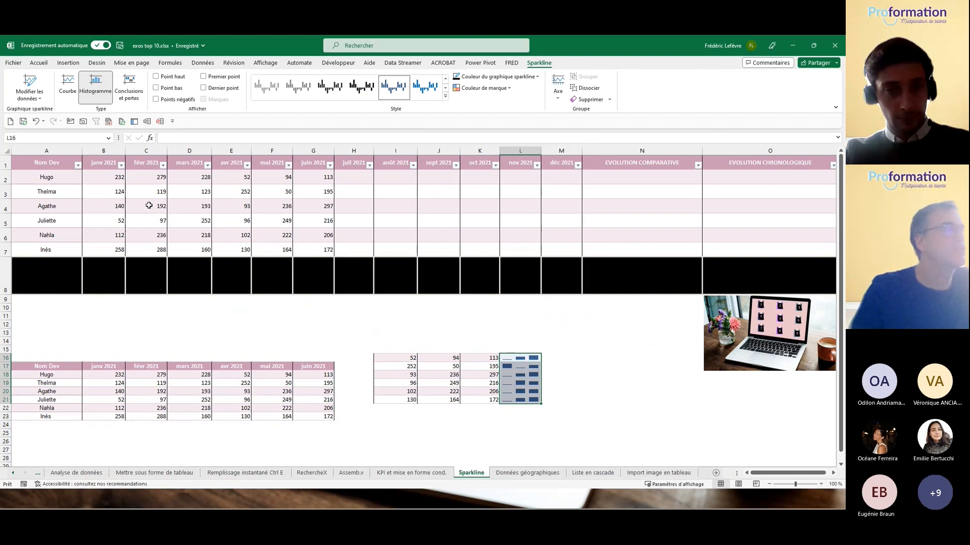
# Step: Fill EVOLUTION COMPARATIVE N2:N7 with line sparklines for the monthly sales B2:M7, replacing the column version
pyautogui.moveTo(93, 174); pyautogui.dragTo(668, 244)
pyautogui.moveTo(583, 249); pyautogui.dragTo(574, 249)
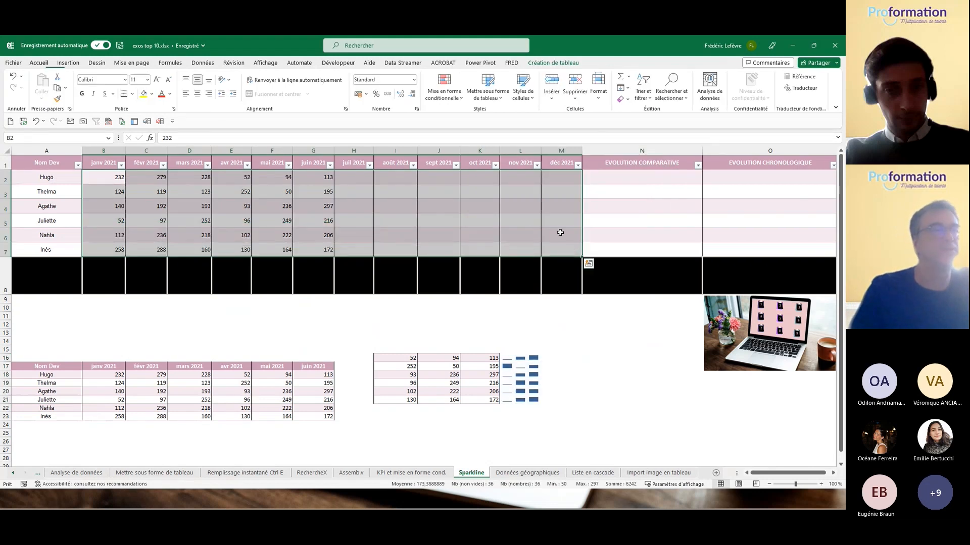
pyautogui.click(589, 264)
pyautogui.click(655, 286)
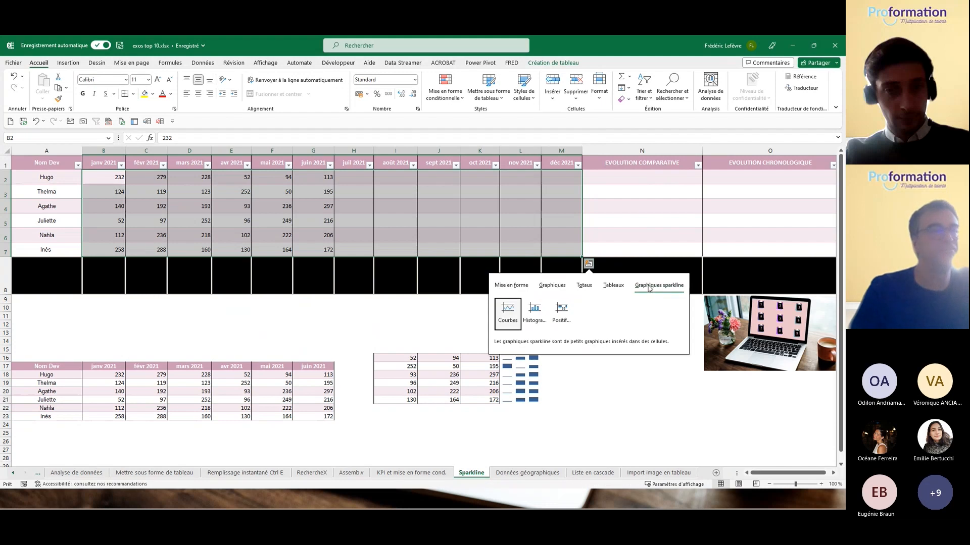
pyautogui.click(534, 310)
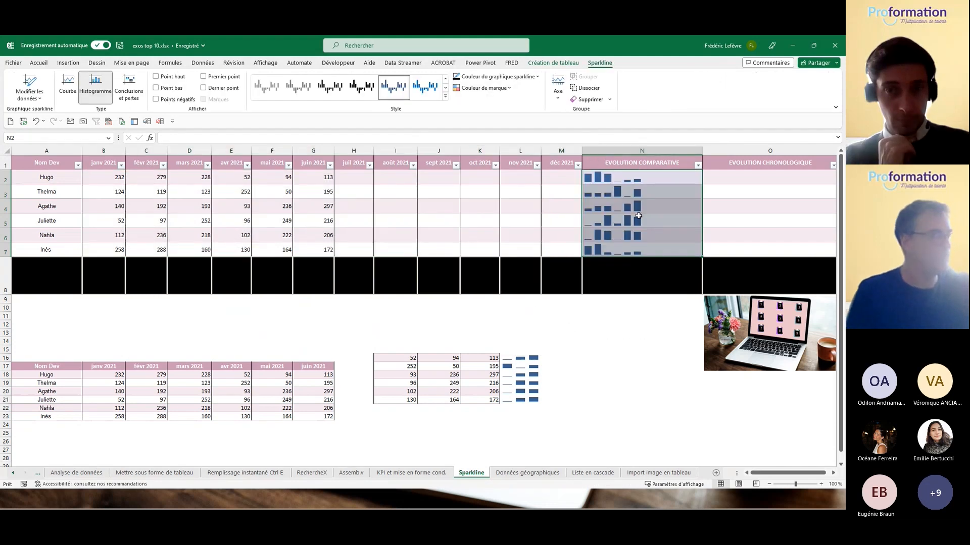
pyautogui.hotkey('ctrl', 'z')
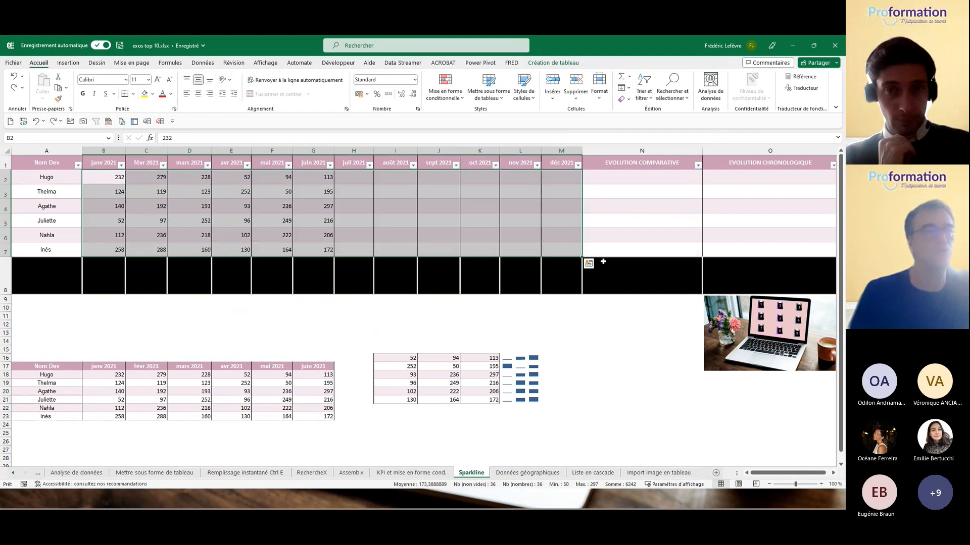
pyautogui.click(588, 263)
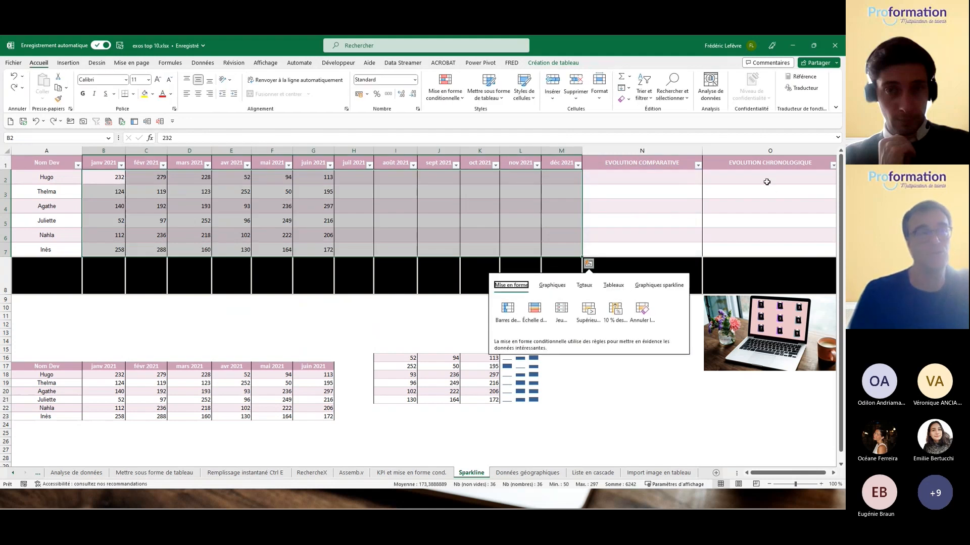
pyautogui.click(658, 286)
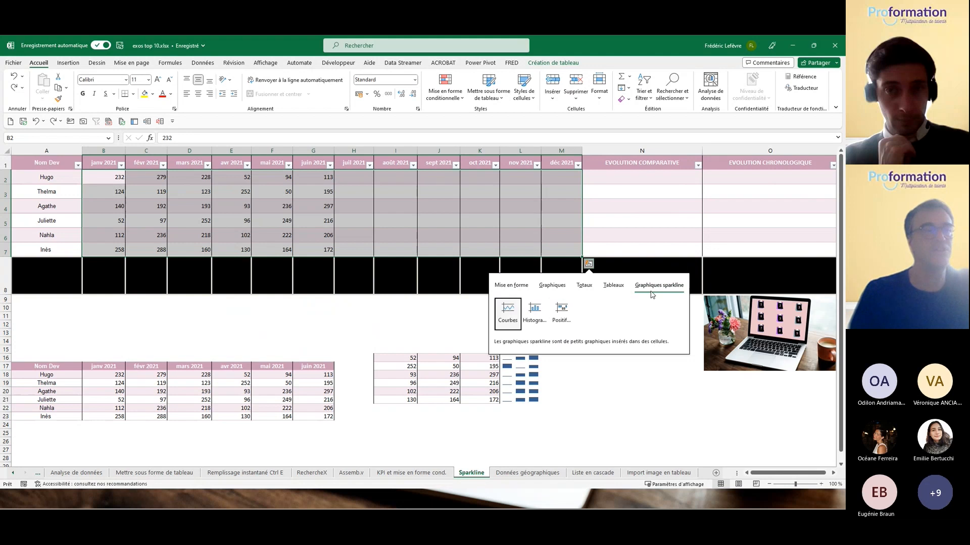
pyautogui.click(509, 313)
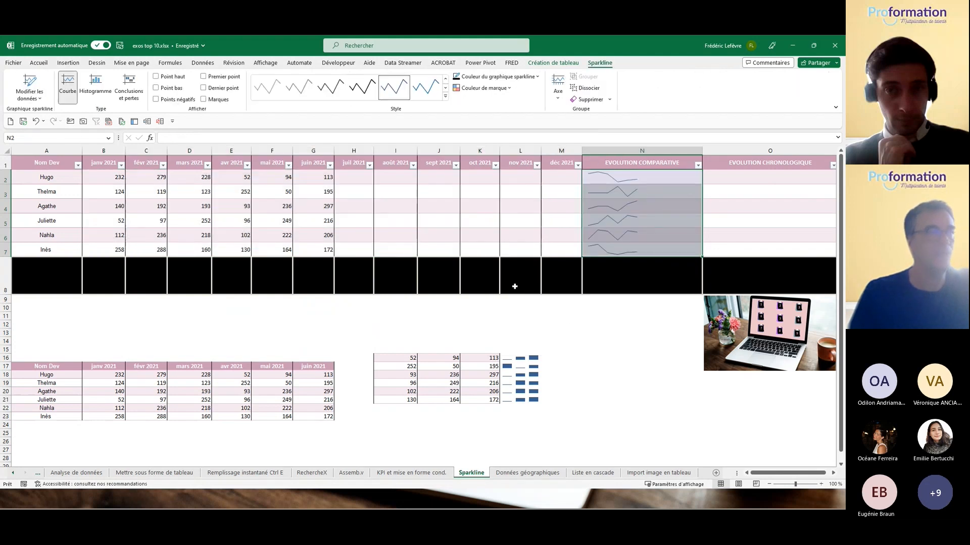
pyautogui.click(351, 177)
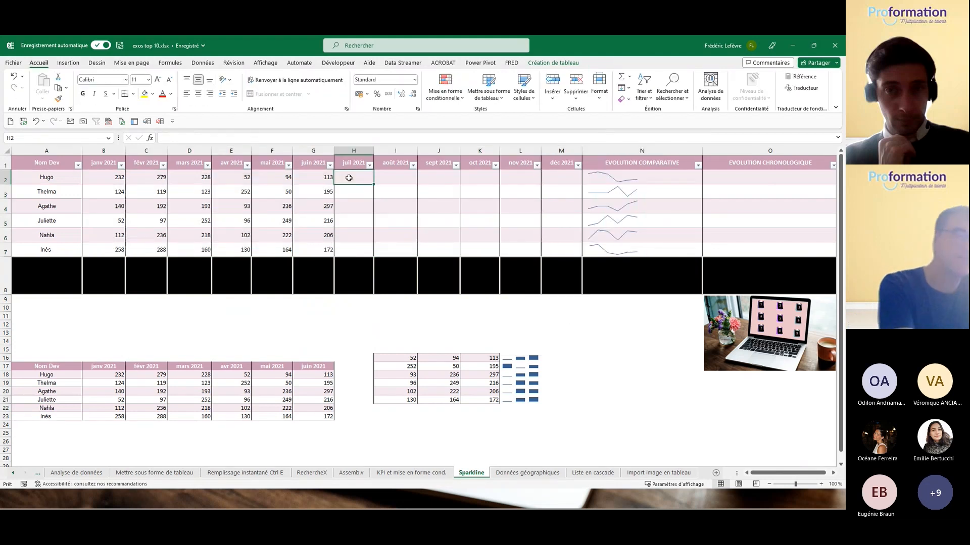
# Step: Enter 250 in H2 and 650 in I2 so the first row's sparkline extends
pyautogui.write('250')
pyautogui.press('Tab')
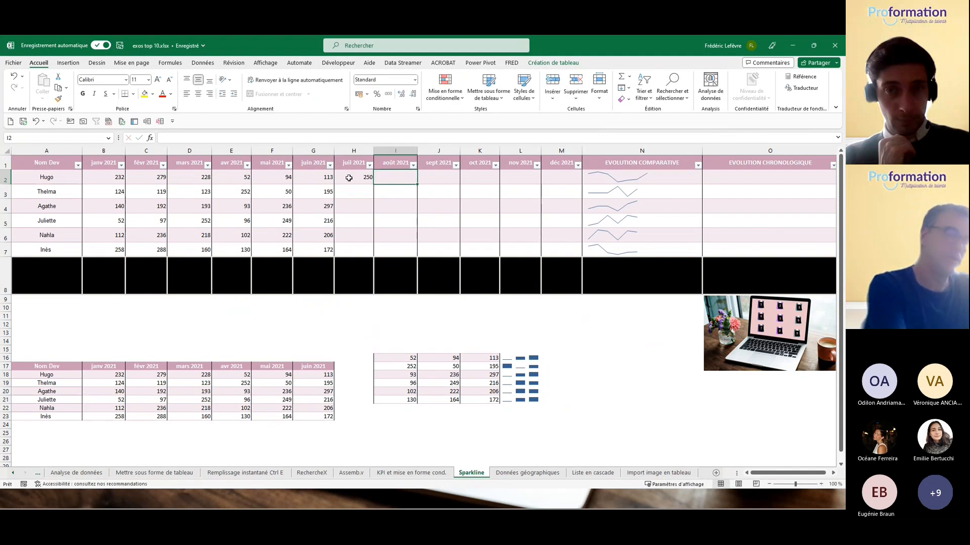
pyautogui.write('650')
pyautogui.press('Tab')
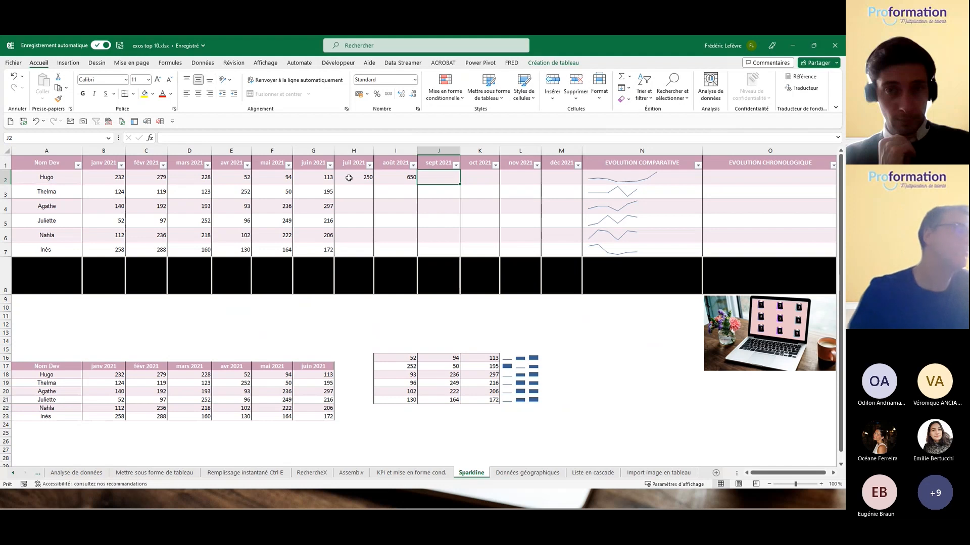
pyautogui.click(12, 474)
# Step: Go back to the Sommaire sheet with the nine numbered exercise links
pyautogui.click(12, 473)
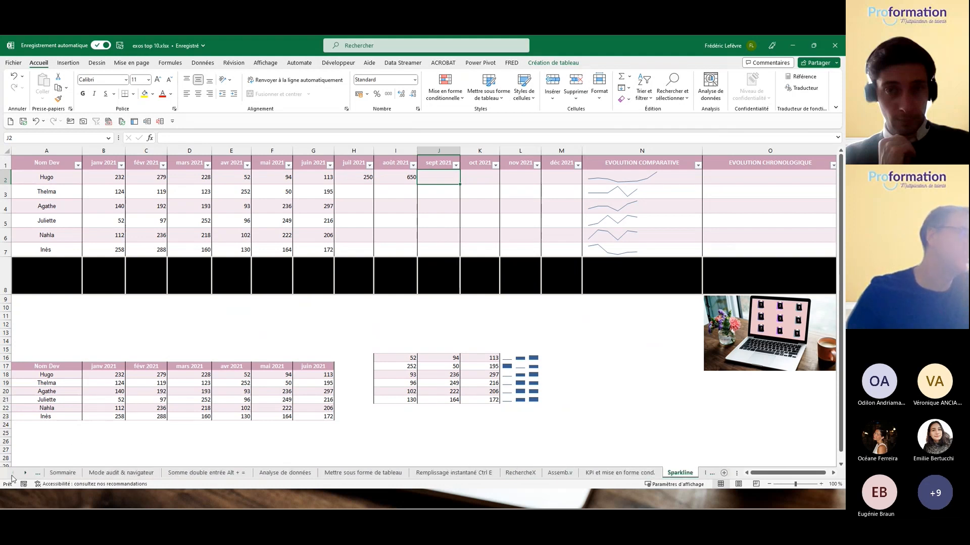
pyautogui.click(65, 473)
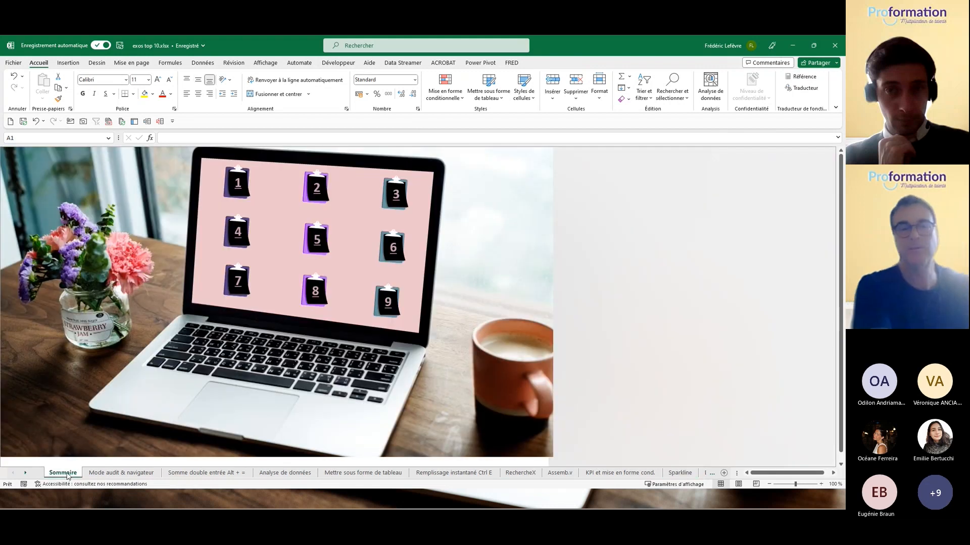